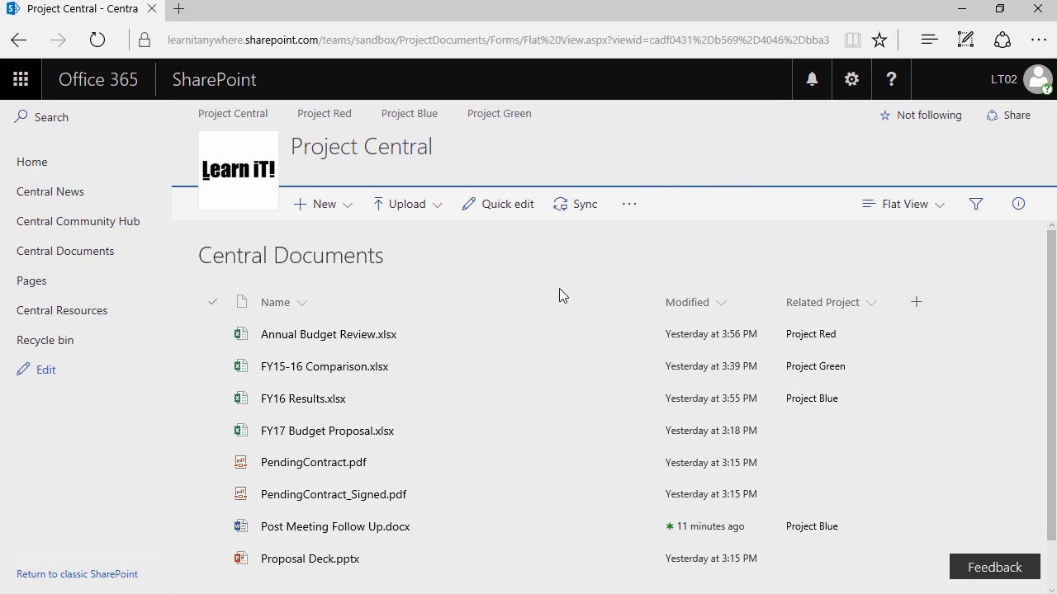
Start a new alert on the Central Documents library and review its recipient, delivery, change type and timing options.
{"action": "scroll", "coordinate": [529, 297], "scroll_direction": "down", "scroll_amount": 1}
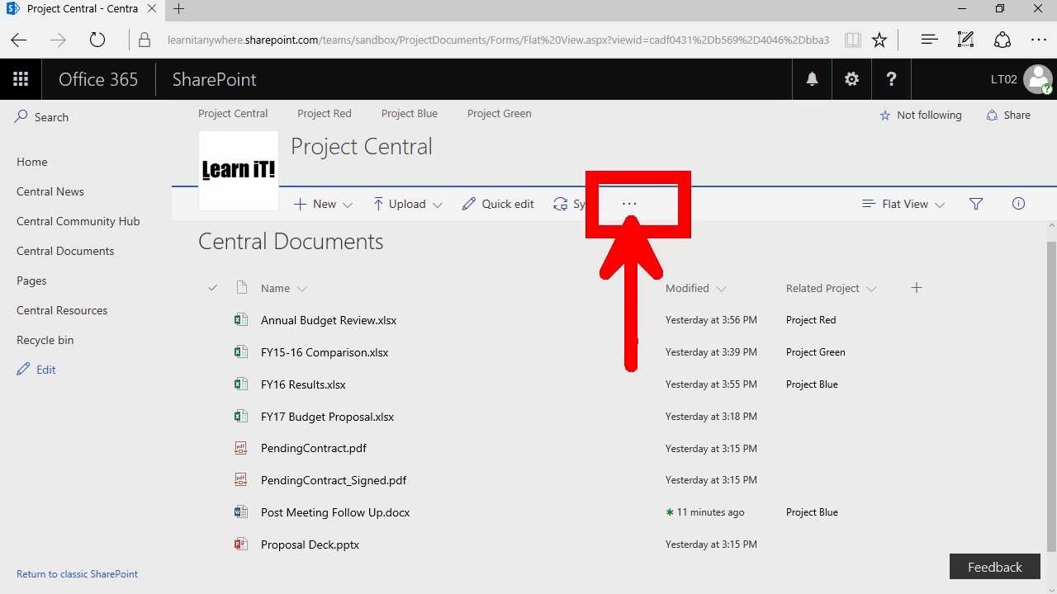
{"action": "left_click", "coordinate": [625, 207]}
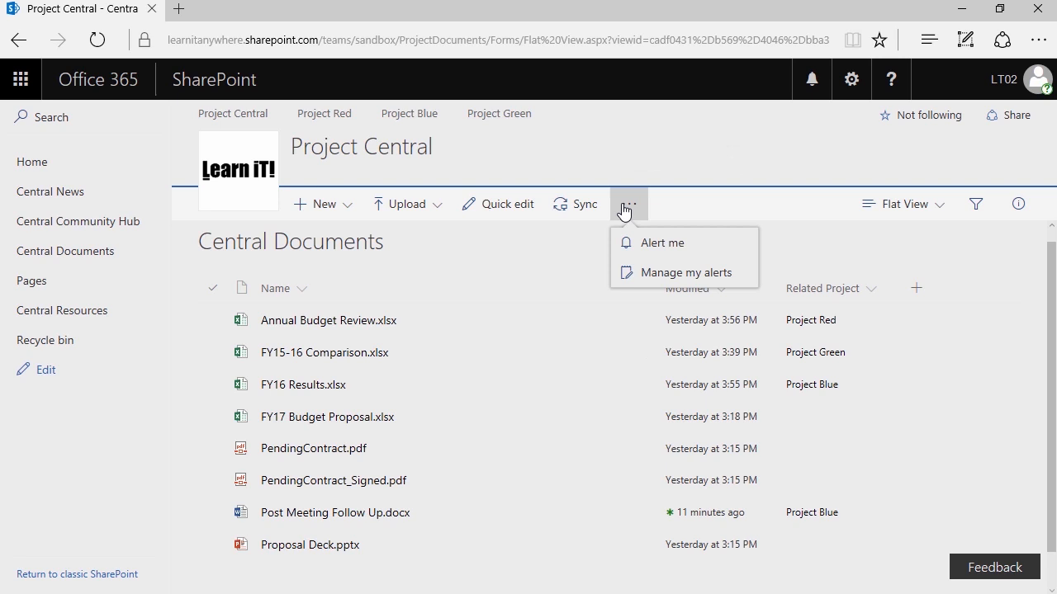
{"action": "left_click", "coordinate": [693, 249]}
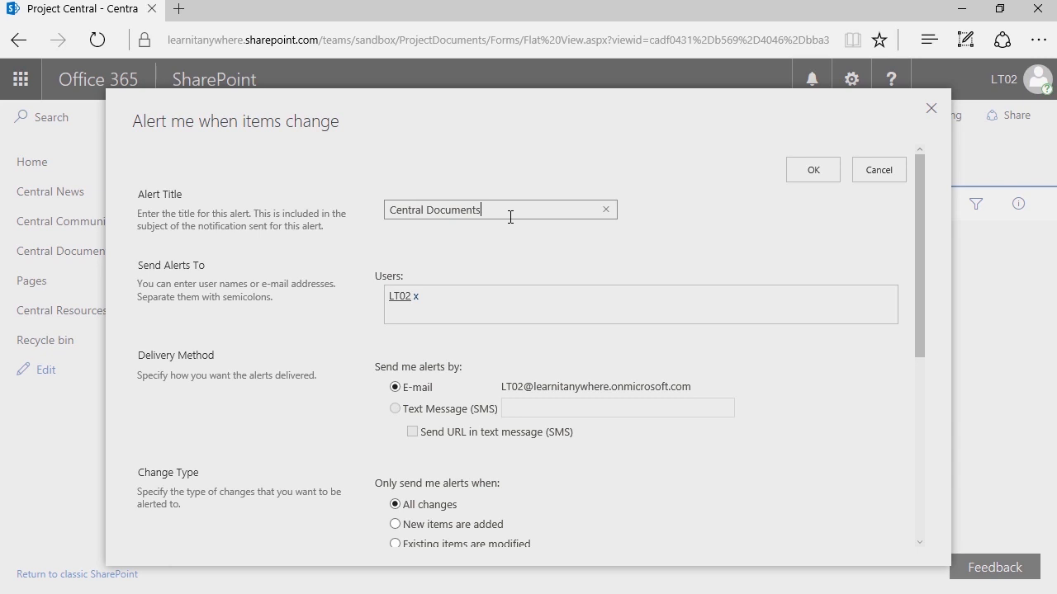
{"action": "left_click", "coordinate": [472, 300]}
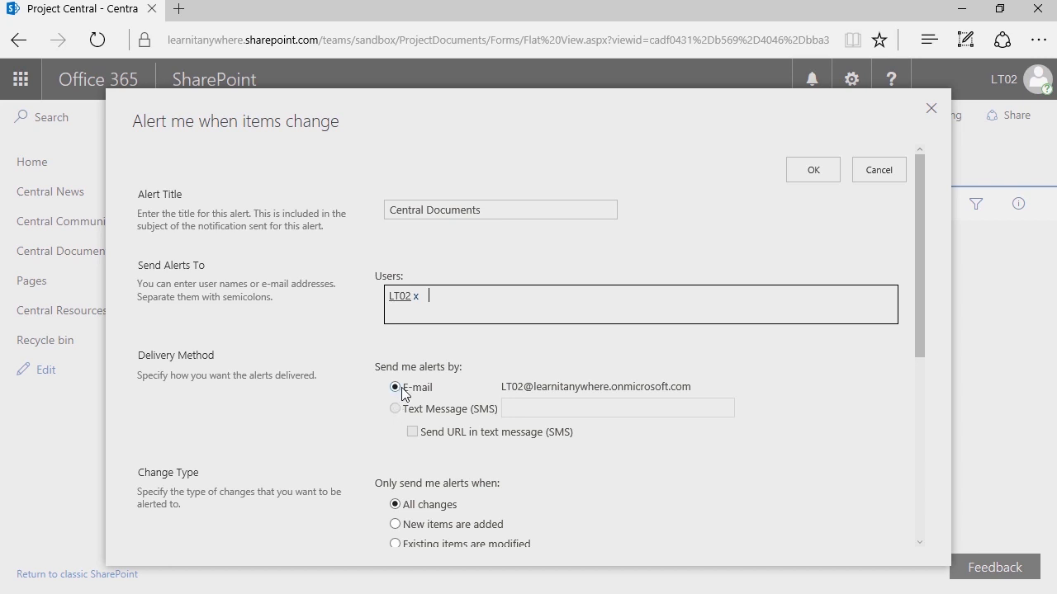
{"action": "scroll", "coordinate": [402, 393], "scroll_direction": "down", "scroll_amount": 3}
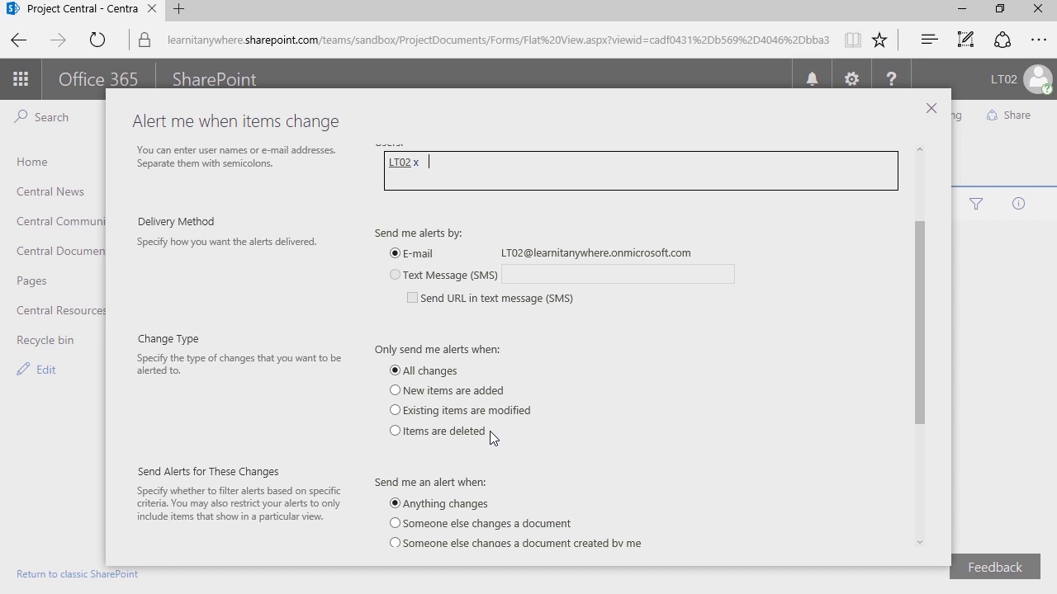
{"action": "scroll", "coordinate": [490, 430], "scroll_direction": "down", "scroll_amount": 1}
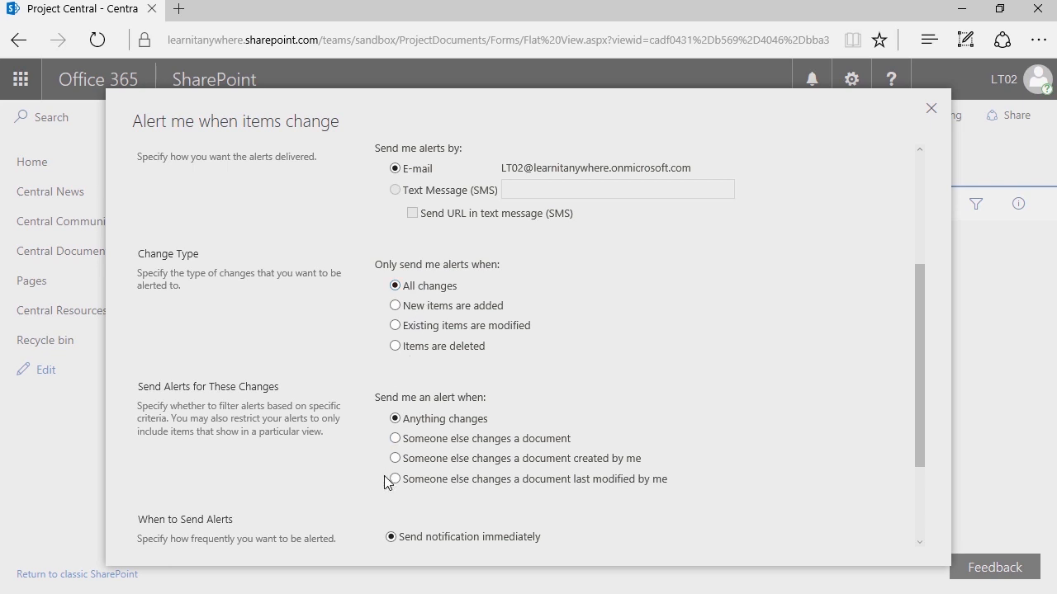
{"action": "scroll", "coordinate": [384, 476], "scroll_direction": "down", "scroll_amount": 1}
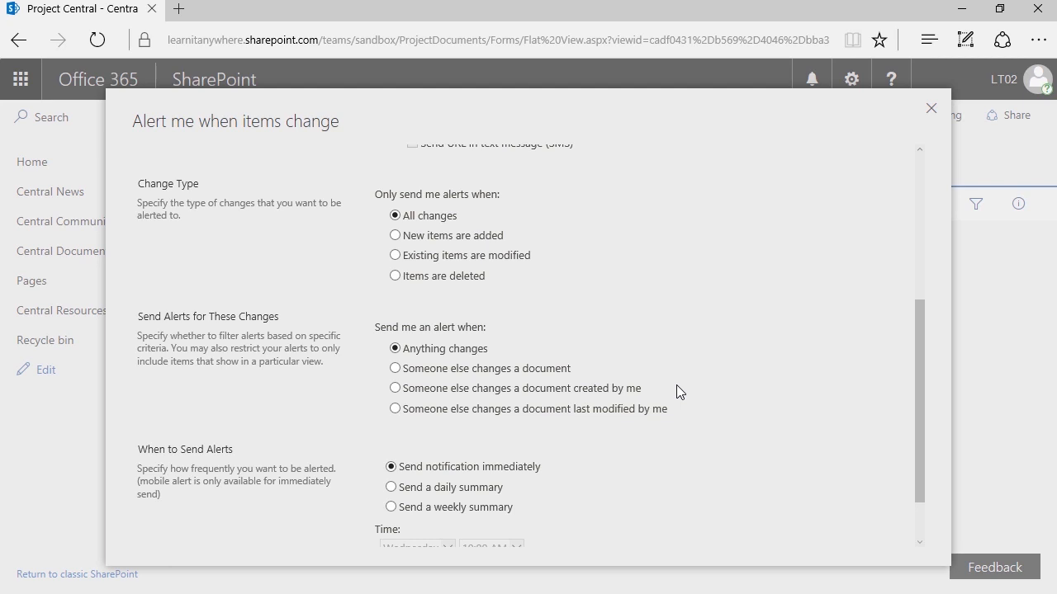
{"action": "scroll", "coordinate": [355, 442], "scroll_direction": "down", "scroll_amount": 1}
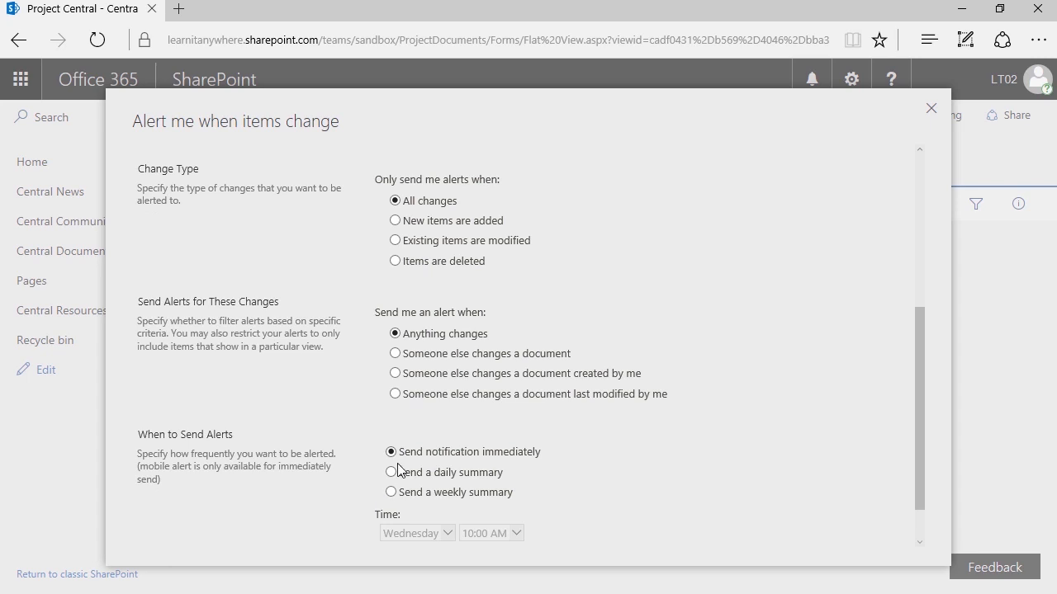
Set the alert to send a daily summary and view the available delivery times.
{"action": "left_click", "coordinate": [445, 473]}
{"action": "left_click", "coordinate": [491, 533]}
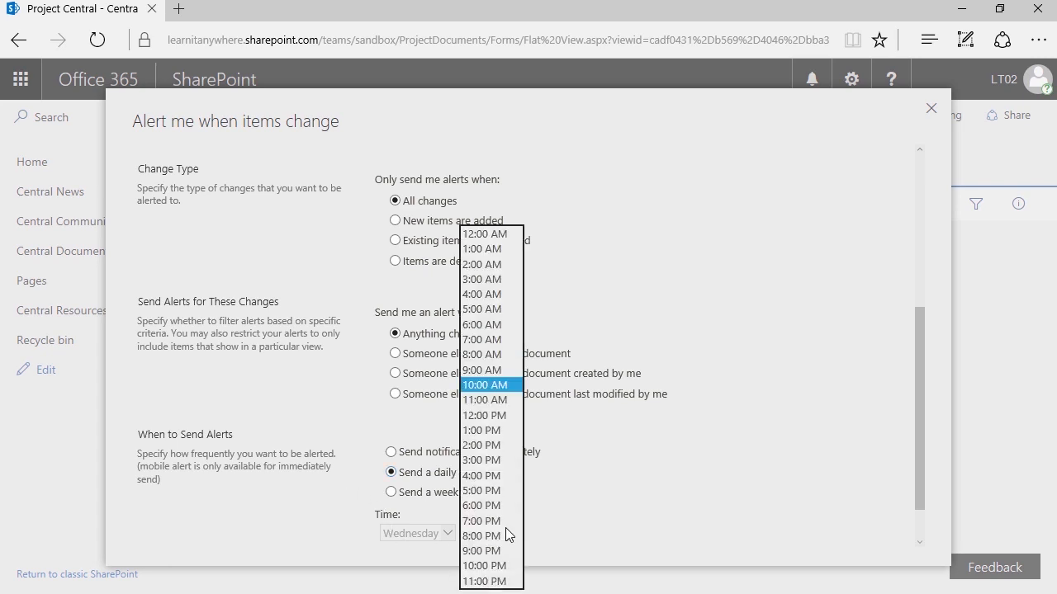
{"action": "left_click", "coordinate": [752, 461]}
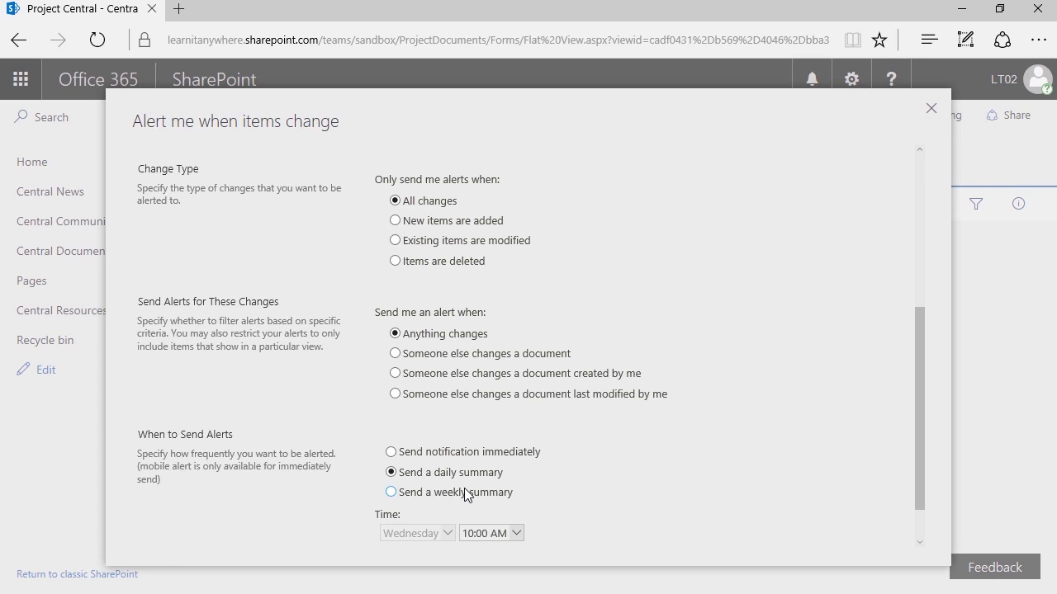
Set the alert to send a weekly summary on Wednesday at 10:00 AM and create it.
{"action": "left_click", "coordinate": [399, 494]}
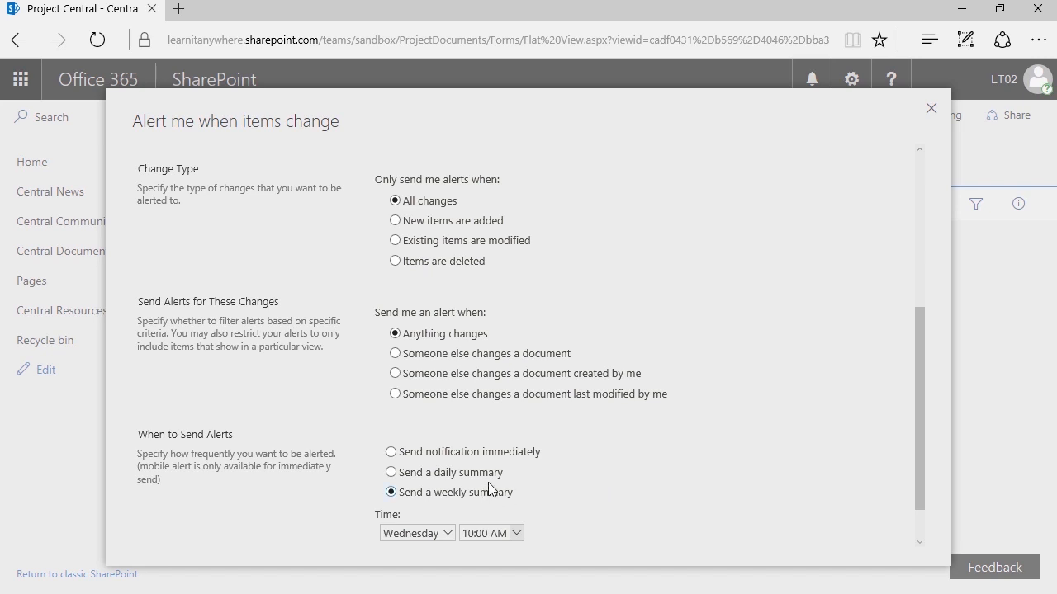
{"action": "left_click", "coordinate": [438, 532]}
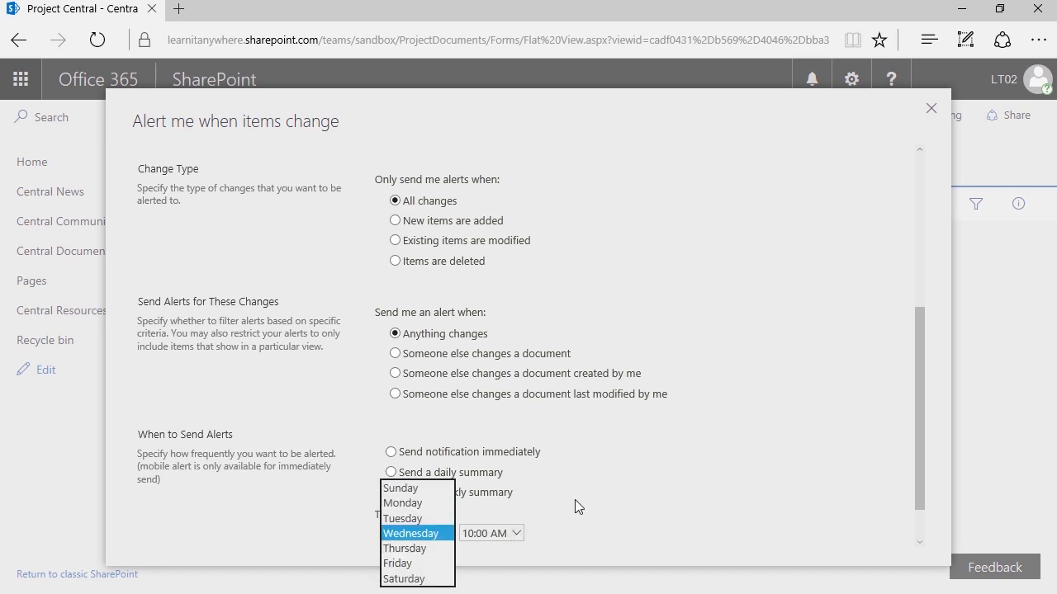
{"action": "left_click", "coordinate": [538, 521]}
{"action": "scroll", "coordinate": [532, 487], "scroll_direction": "down", "scroll_amount": 1}
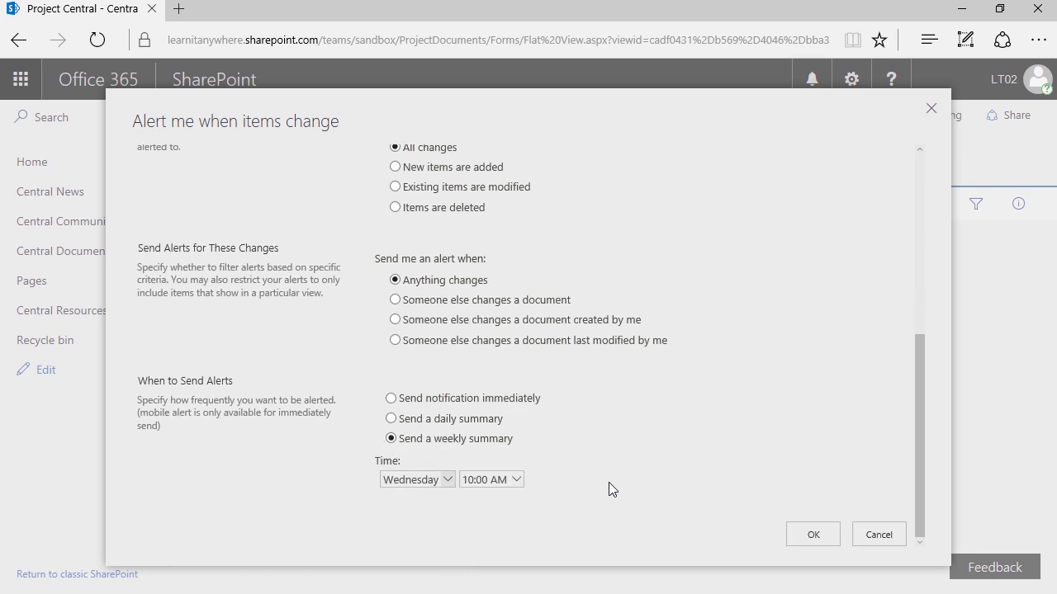
{"action": "left_click", "coordinate": [821, 531]}
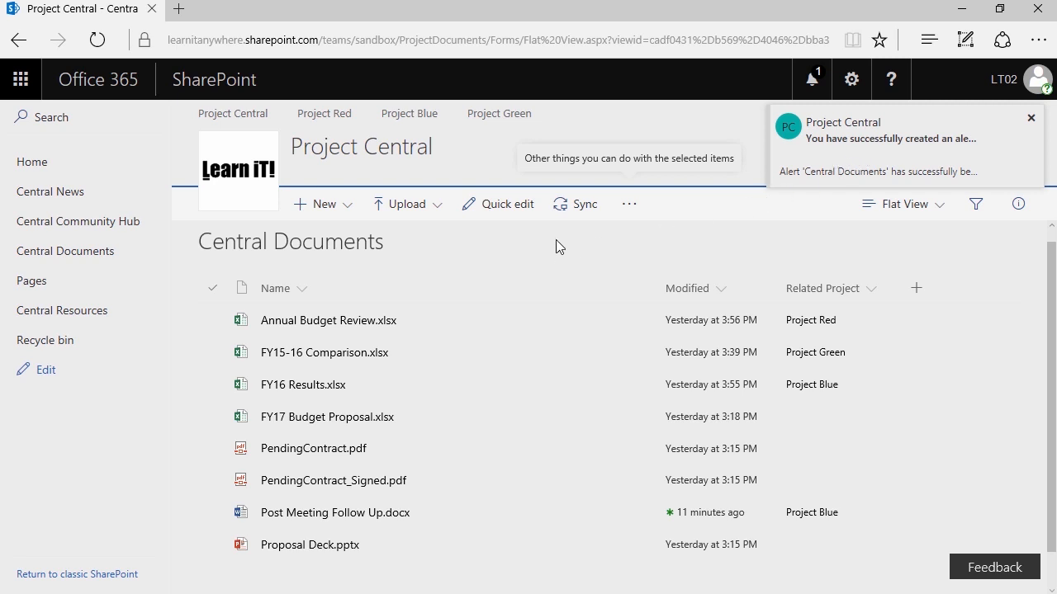
Open the page for managing alerts on this site, and return to the Central Documents library.
{"action": "left_click", "coordinate": [635, 207]}
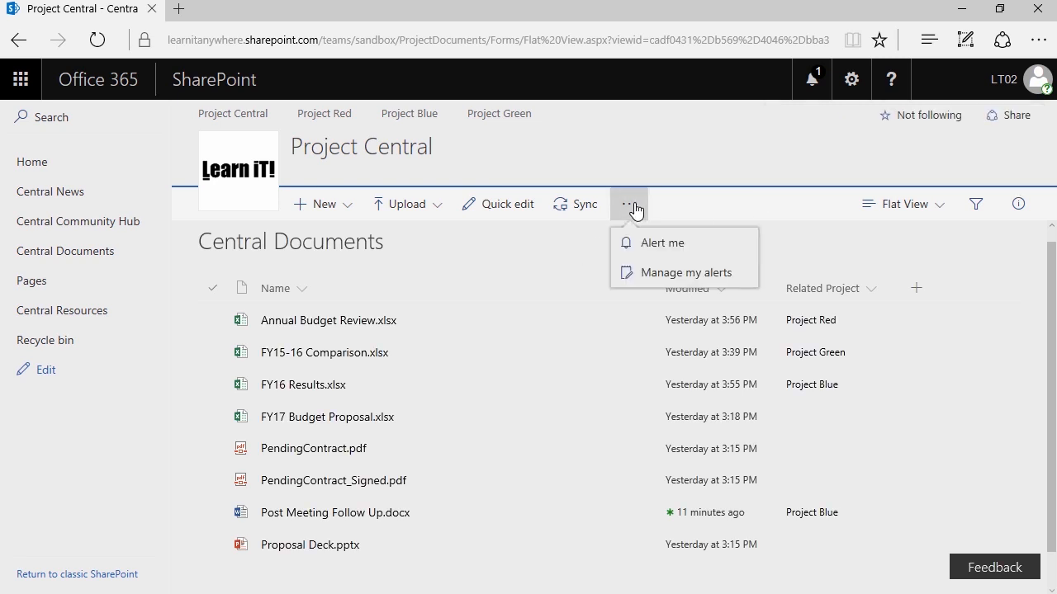
{"action": "left_click", "coordinate": [650, 279]}
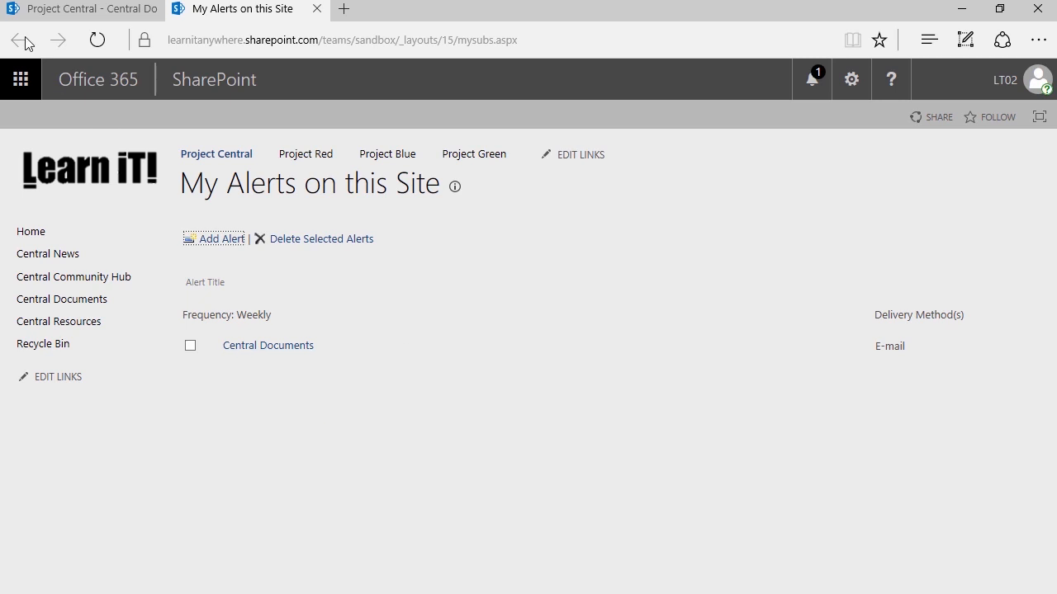
{"action": "left_click", "coordinate": [73, 8]}
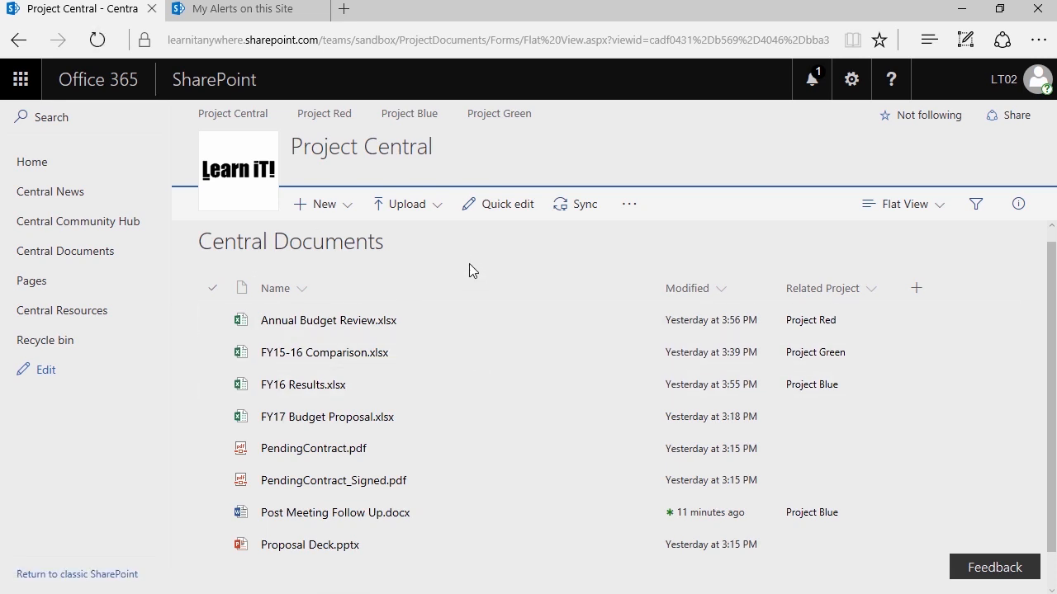
{"action": "left_click", "coordinate": [626, 211]}
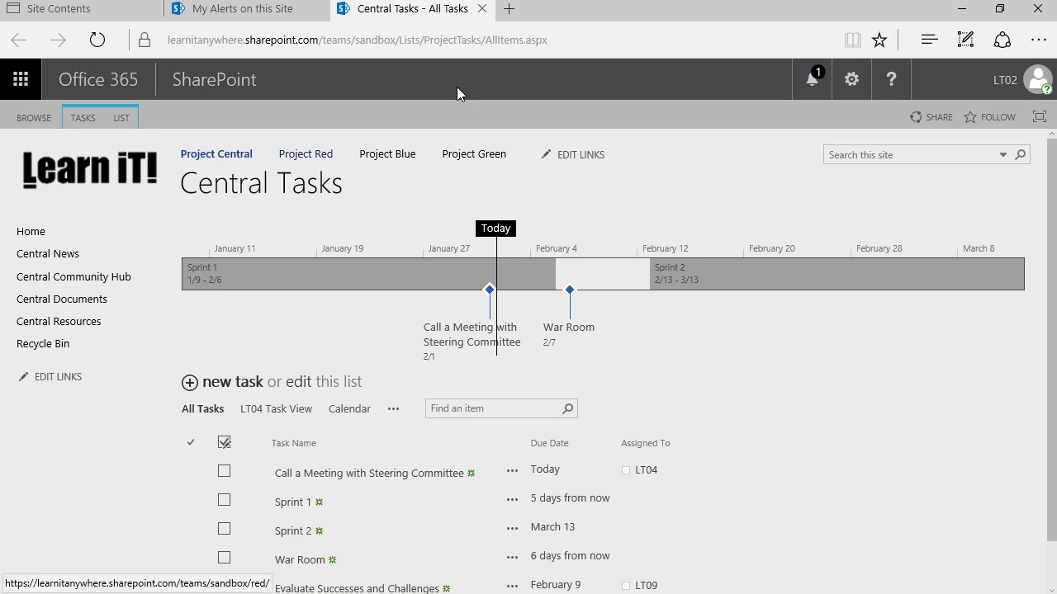
Open the new alert form for the Central Tasks list and close it without creating an alert.
{"action": "left_click", "coordinate": [32, 119]}
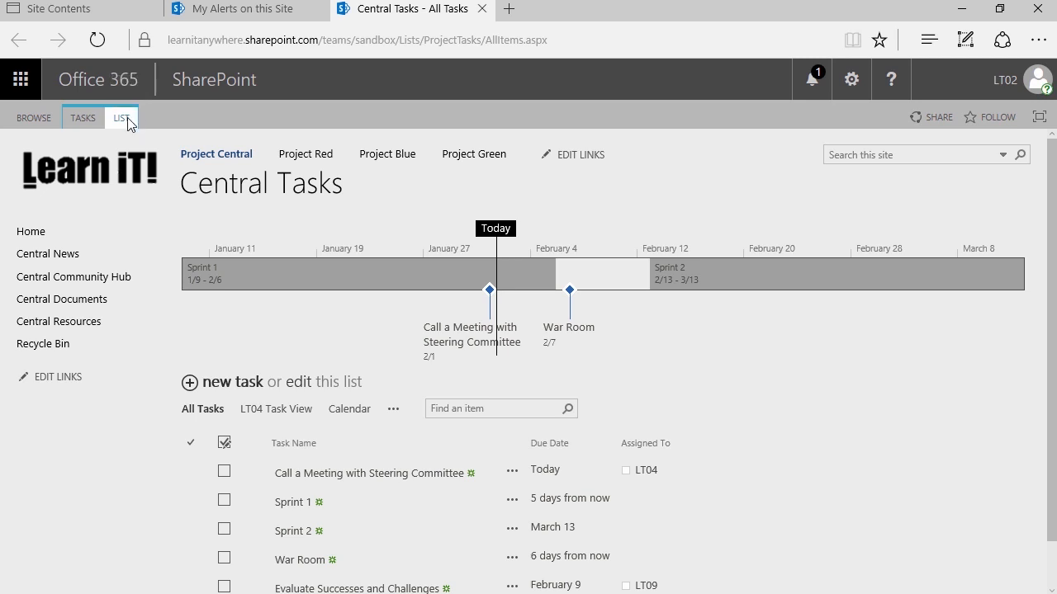
{"action": "left_click", "coordinate": [125, 122]}
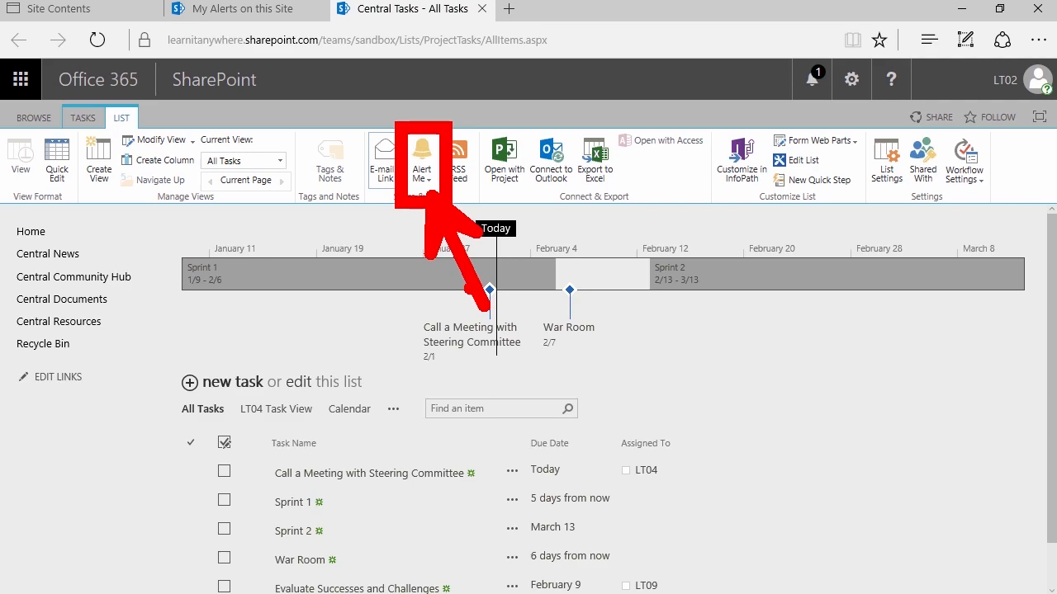
{"action": "left_click", "coordinate": [431, 176]}
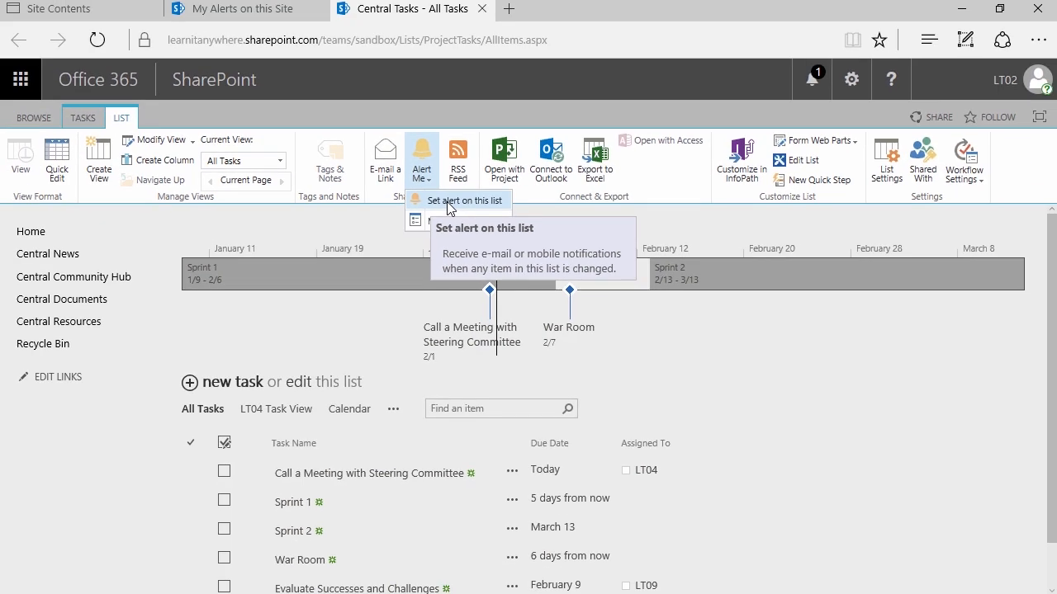
{"action": "left_click", "coordinate": [447, 203]}
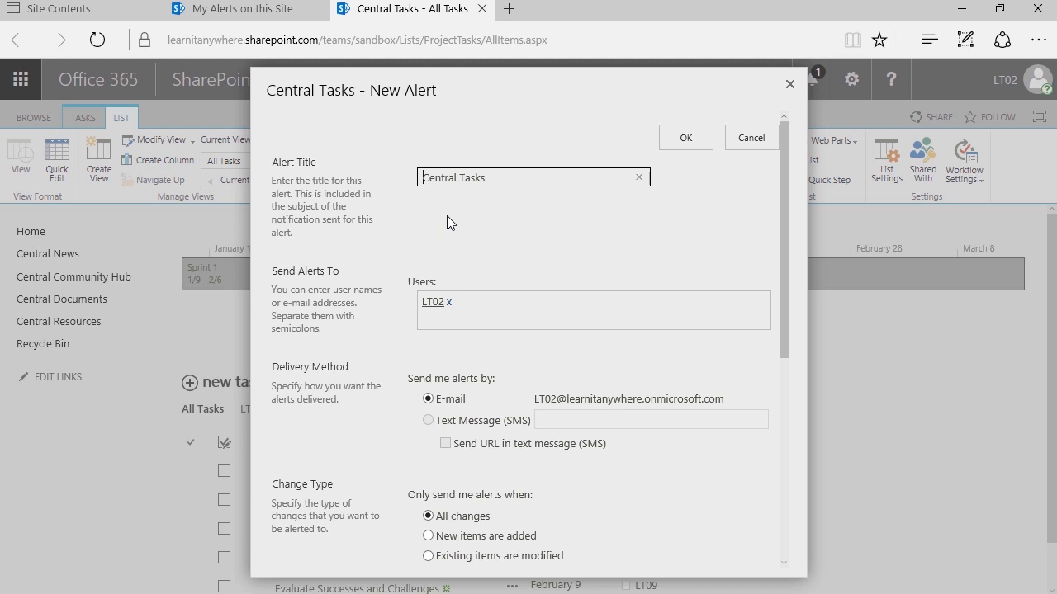
{"action": "left_click", "coordinate": [750, 137]}
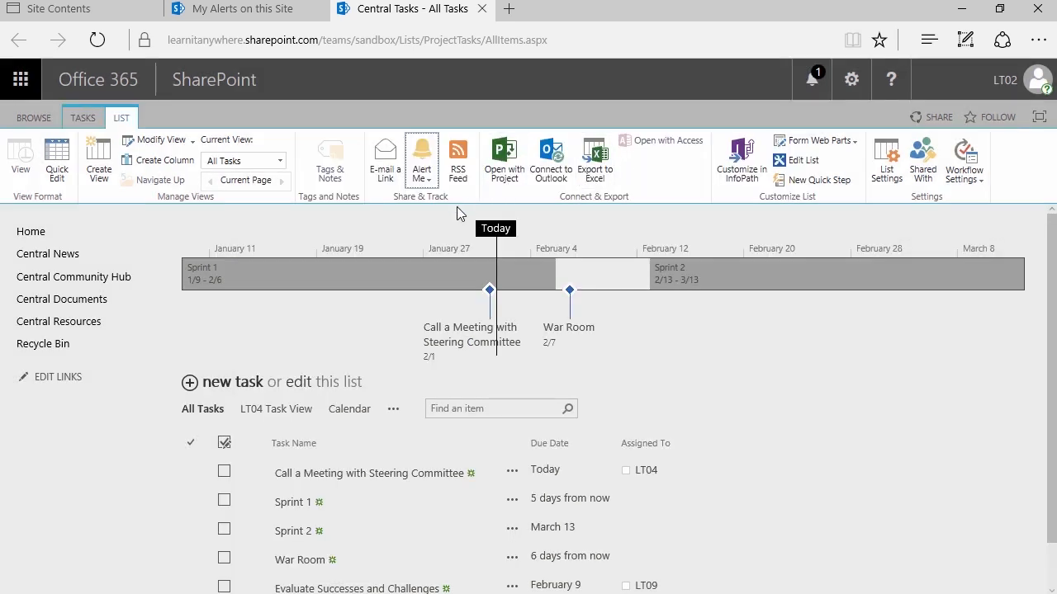
{"action": "left_click", "coordinate": [423, 180]}
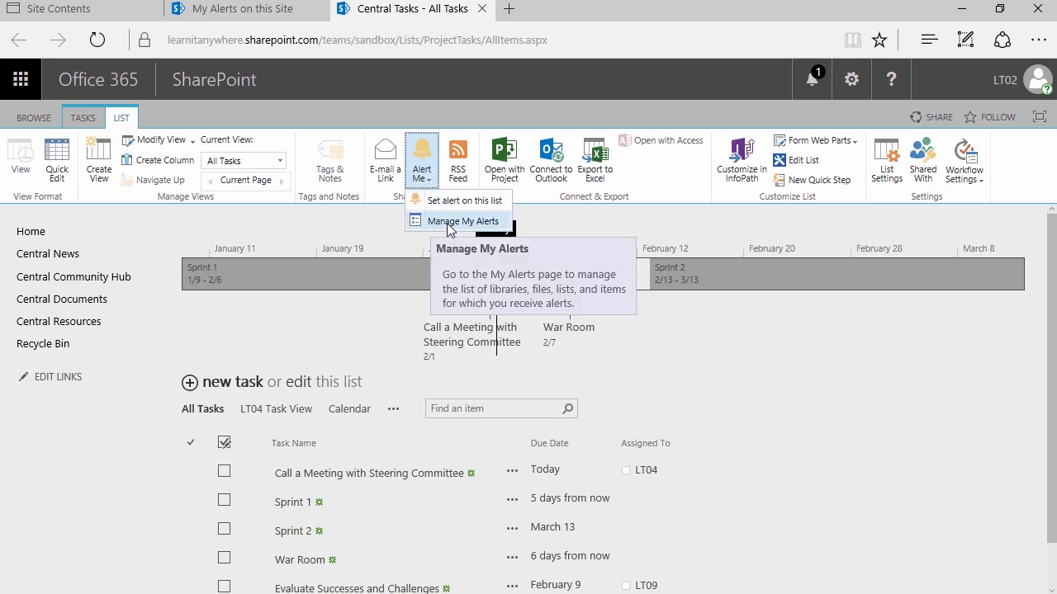
{"action": "left_click", "coordinate": [423, 183]}
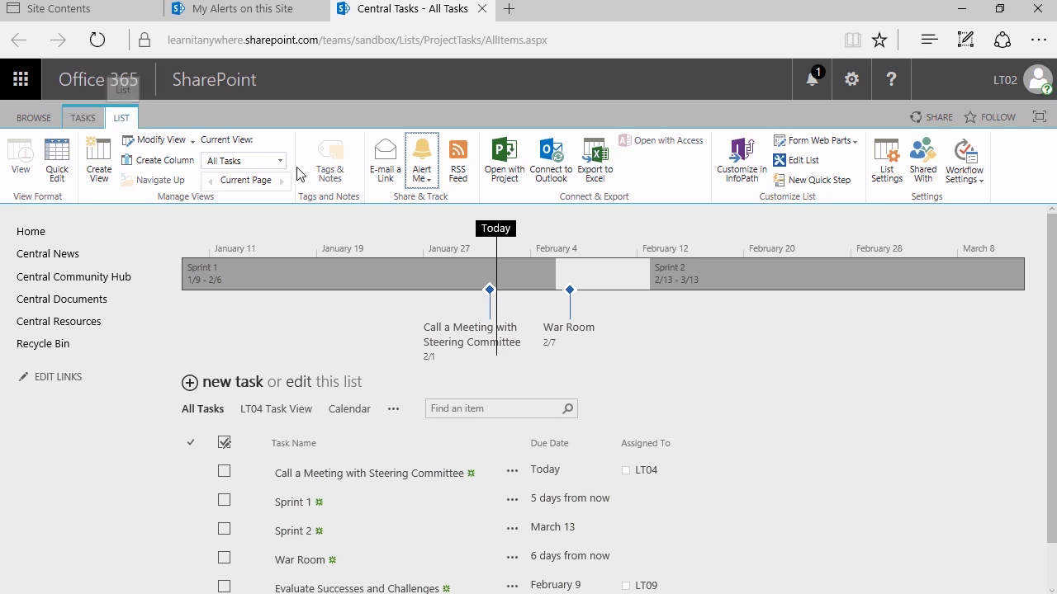
{"action": "left_click", "coordinate": [424, 181]}
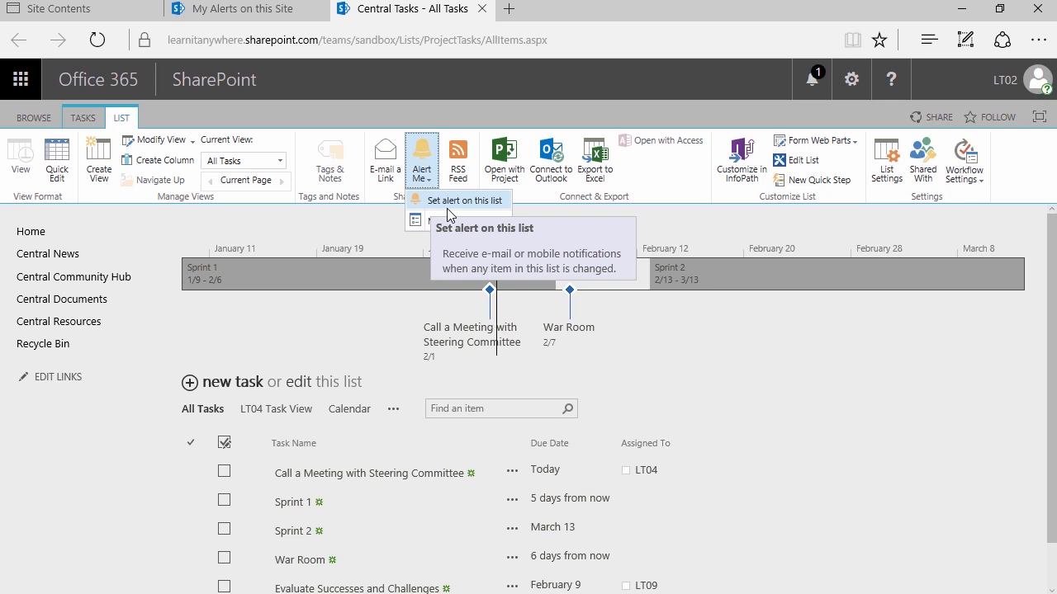
{"action": "left_click", "coordinate": [348, 218]}
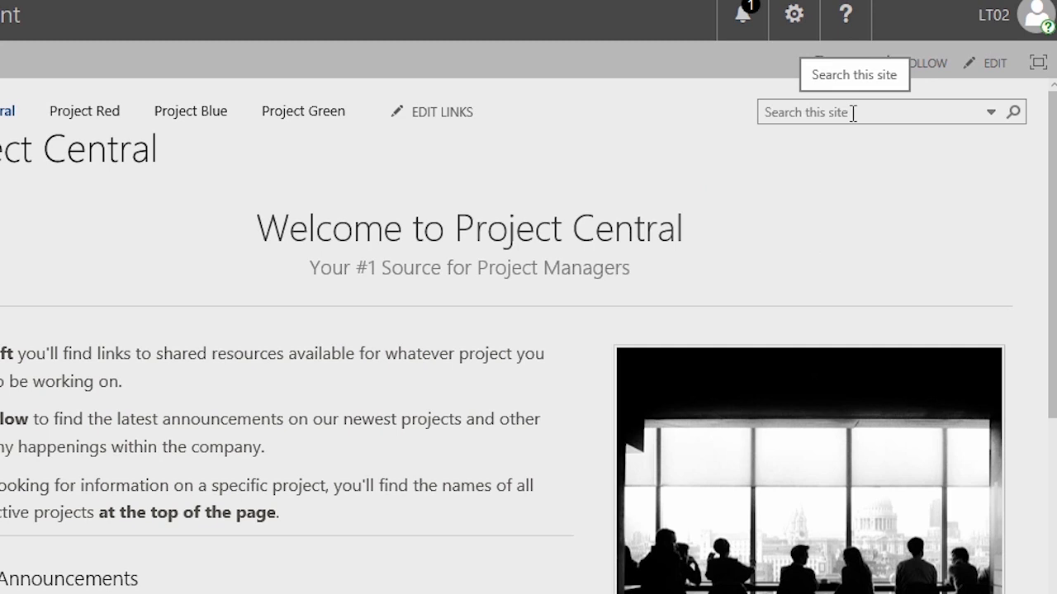
Search this site for "Coffee" and preview the FY17 Budget Proposal workbook.
{"action": "left_click", "coordinate": [992, 113]}
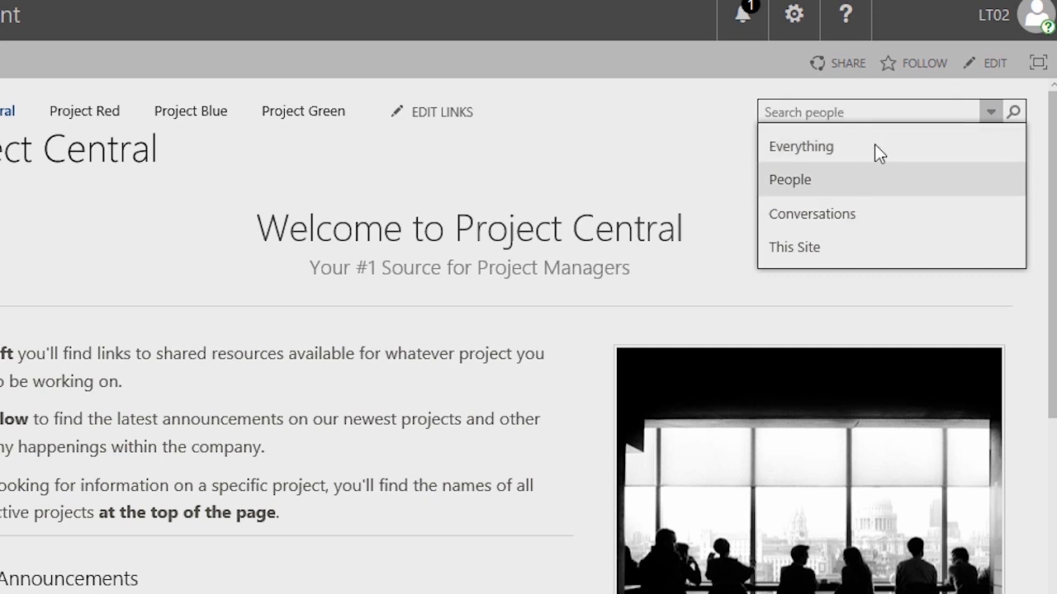
{"action": "left_click", "coordinate": [833, 246]}
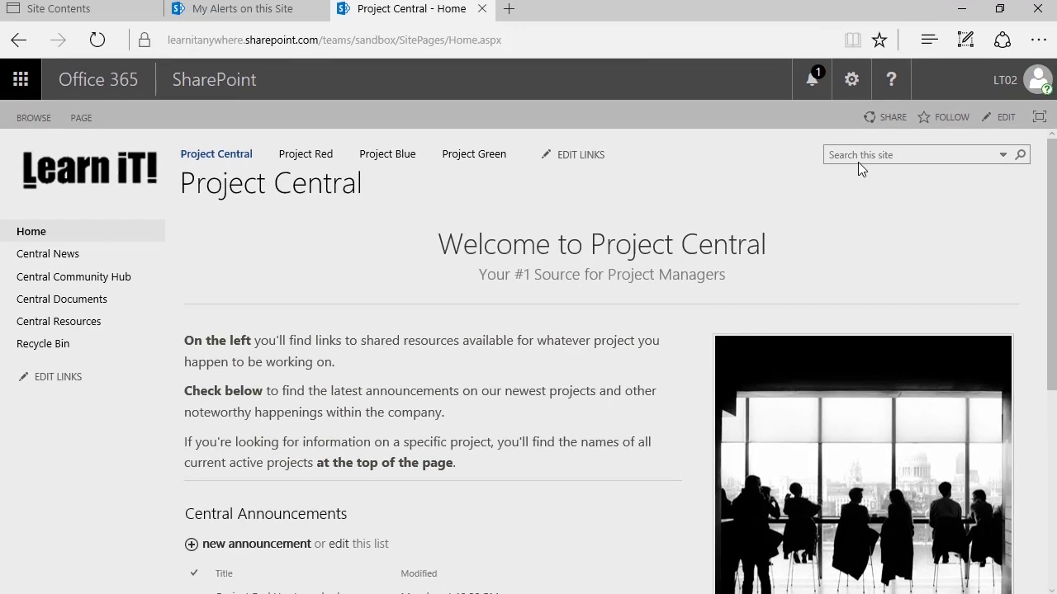
{"action": "left_click", "coordinate": [859, 157]}
{"action": "type", "text": "Coffee"}
{"action": "key", "text": "Return"}
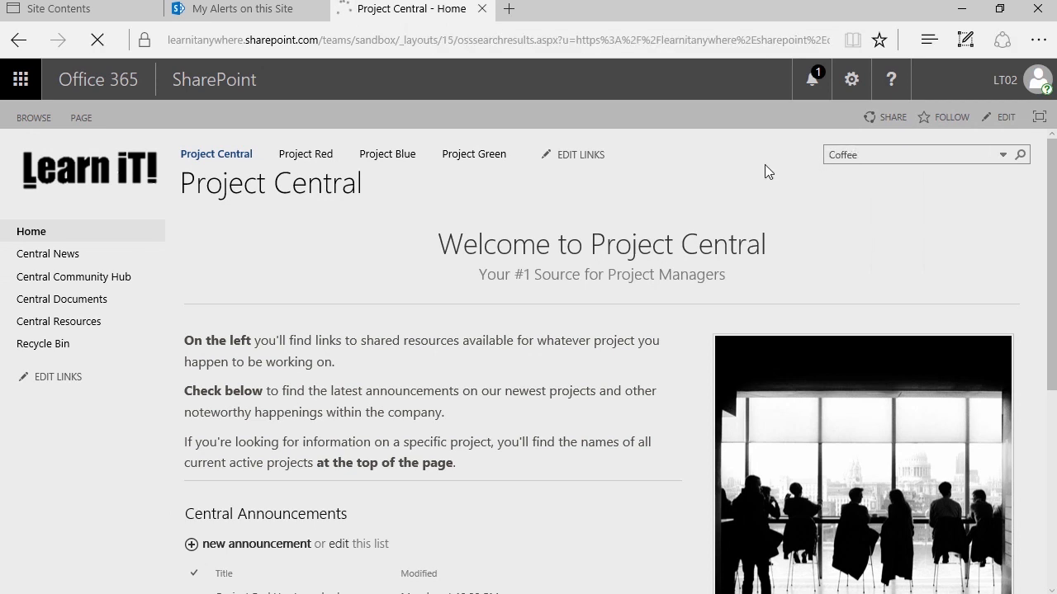
{"action": "mouse_move", "coordinate": [548, 272]}
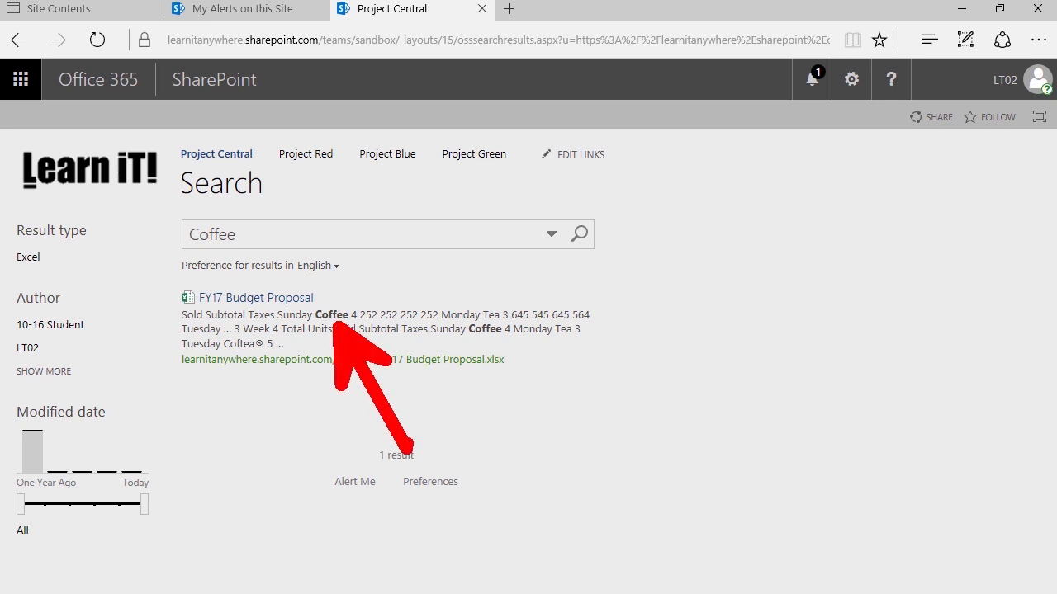
{"action": "mouse_move", "coordinate": [334, 326]}
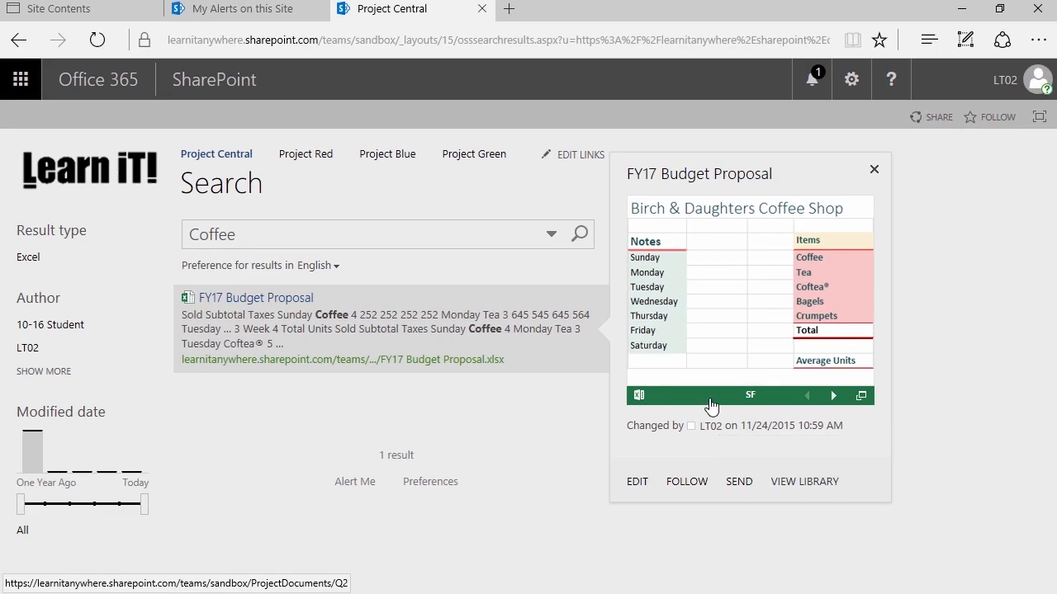
Replace the search term with a person's first name and run the search.
{"action": "left_click", "coordinate": [254, 237]}
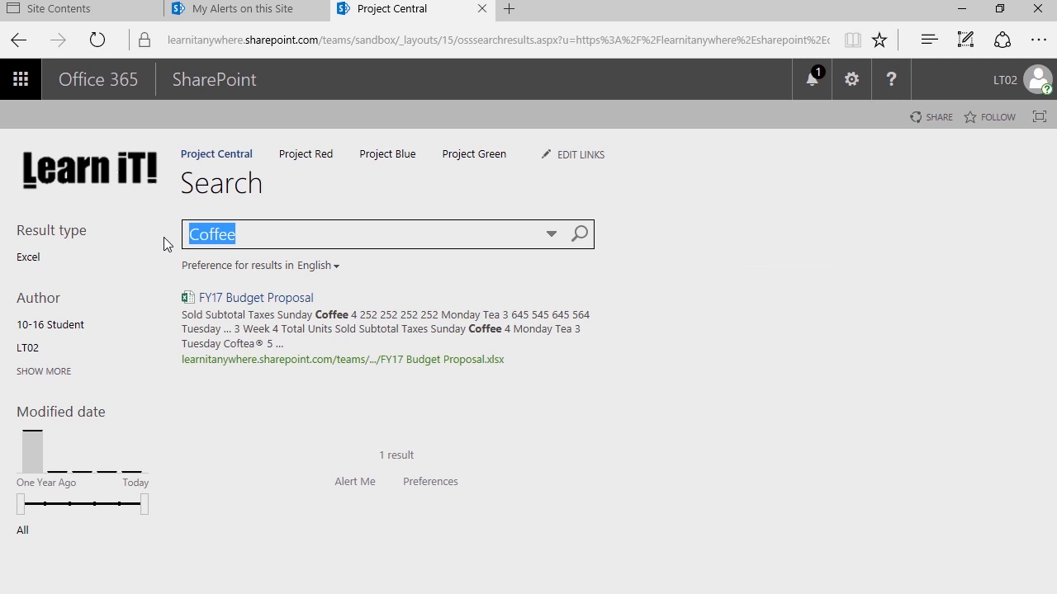
{"action": "type", "text": "Sean"}
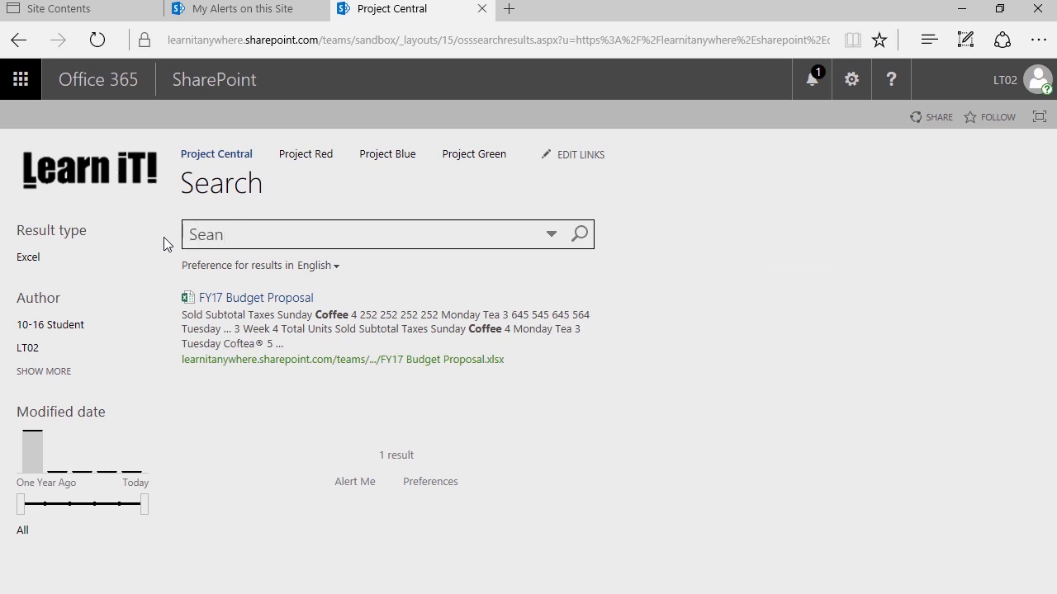
{"action": "key", "text": "Return"}
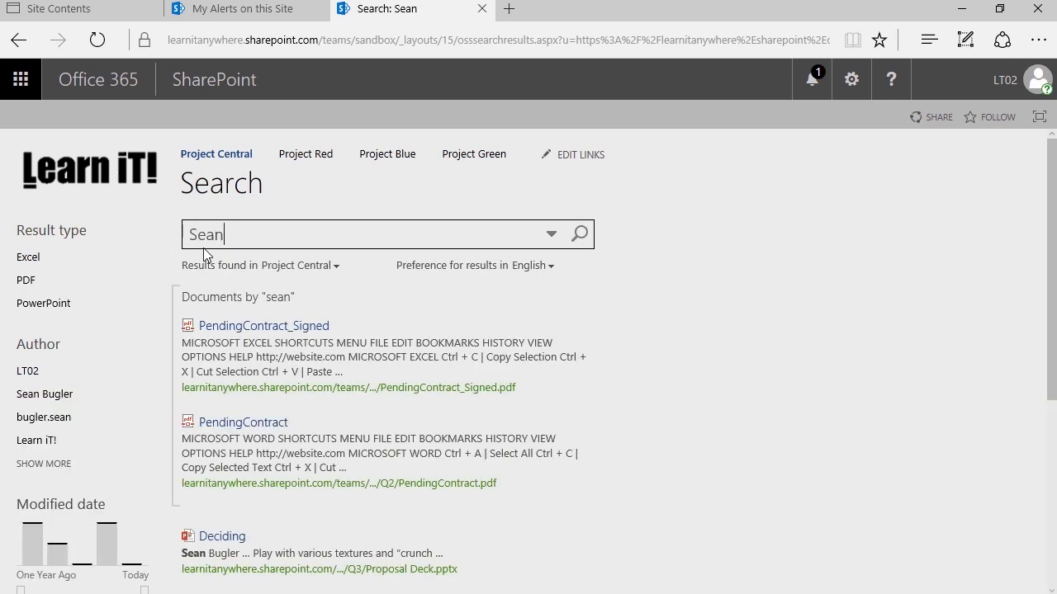
Look through the search results and preview the PendingContract_Signed and Deciding documents.
{"action": "mouse_move", "coordinate": [380, 334]}
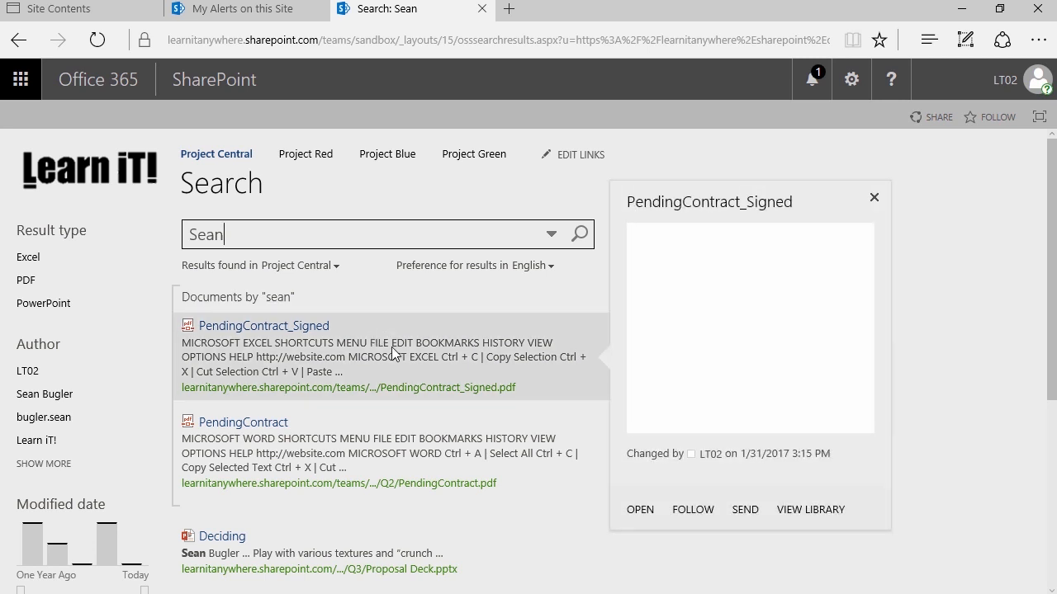
{"action": "scroll", "coordinate": [337, 404], "scroll_direction": "down", "scroll_amount": 1}
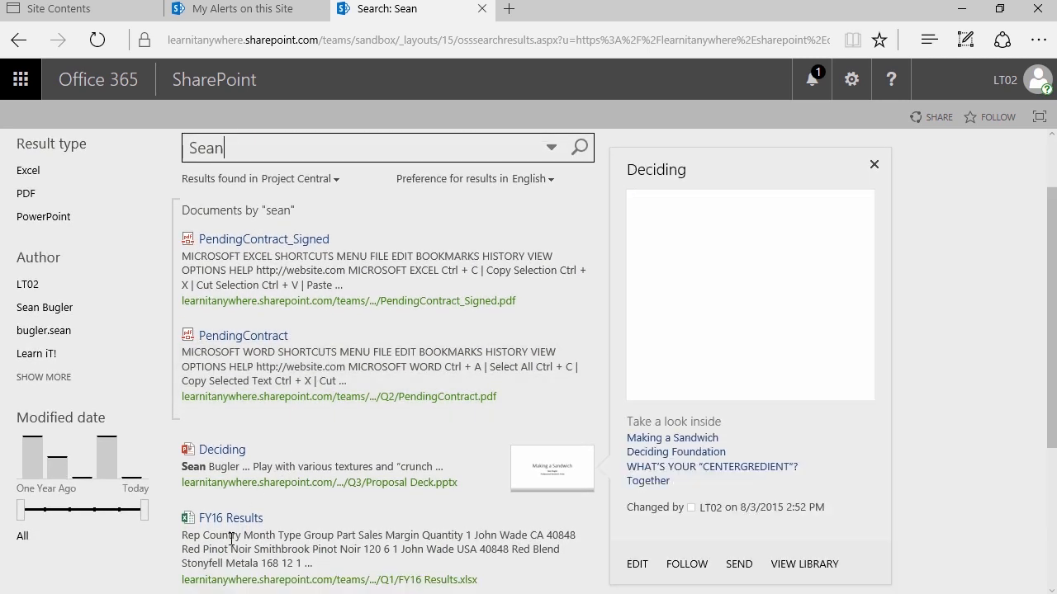
{"action": "mouse_move", "coordinate": [243, 529]}
{"action": "scroll", "coordinate": [243, 331], "scroll_direction": "down", "scroll_amount": 2}
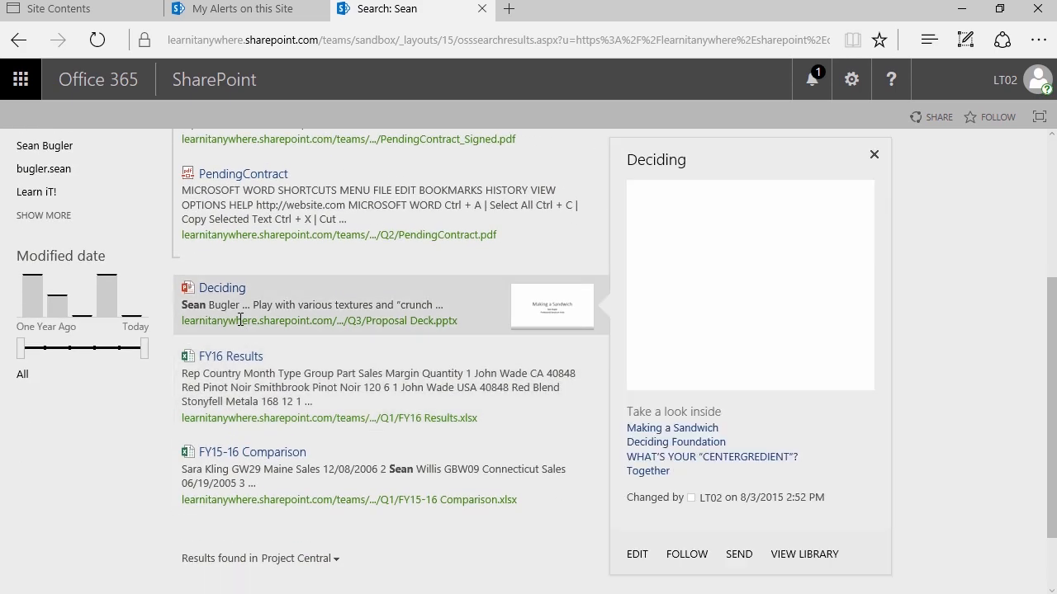
{"action": "scroll", "coordinate": [241, 324], "scroll_direction": "up", "scroll_amount": 1}
{"action": "mouse_move", "coordinate": [245, 238]}
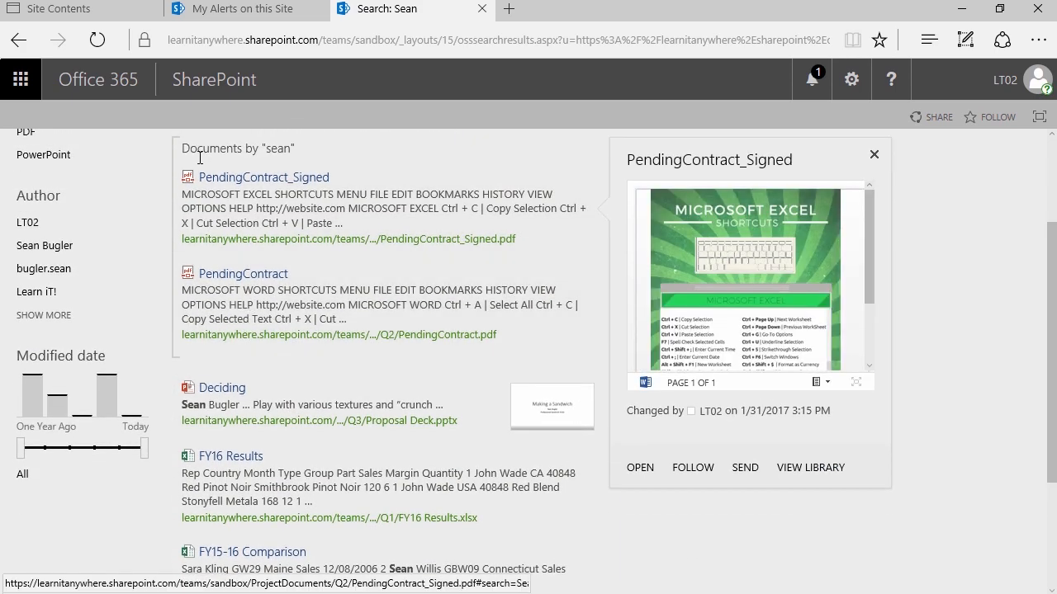
{"action": "scroll", "coordinate": [245, 239], "scroll_direction": "up", "scroll_amount": 1}
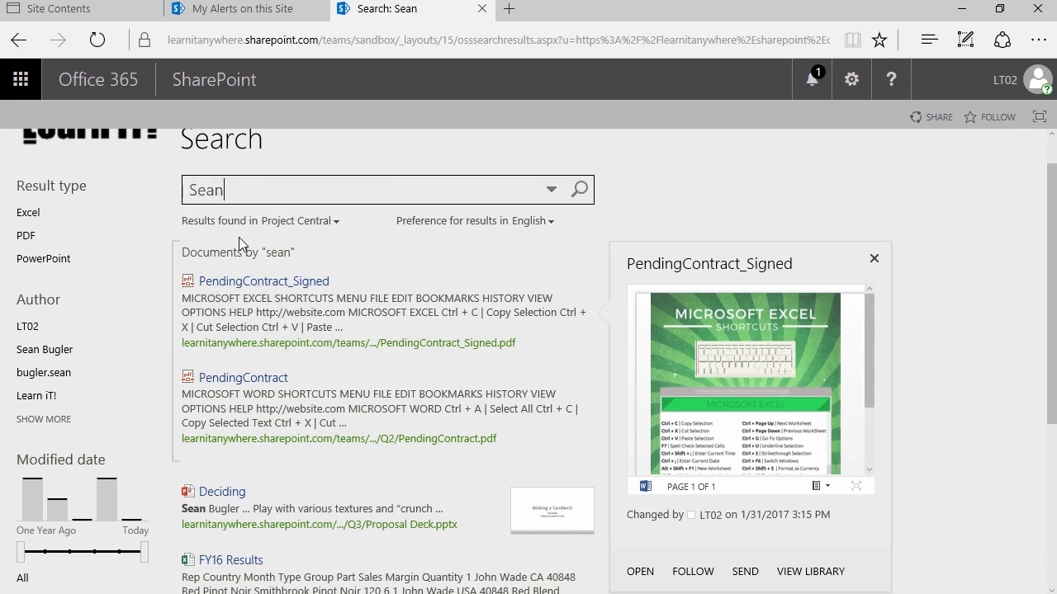
{"action": "scroll", "coordinate": [238, 237], "scroll_direction": "up", "scroll_amount": 1}
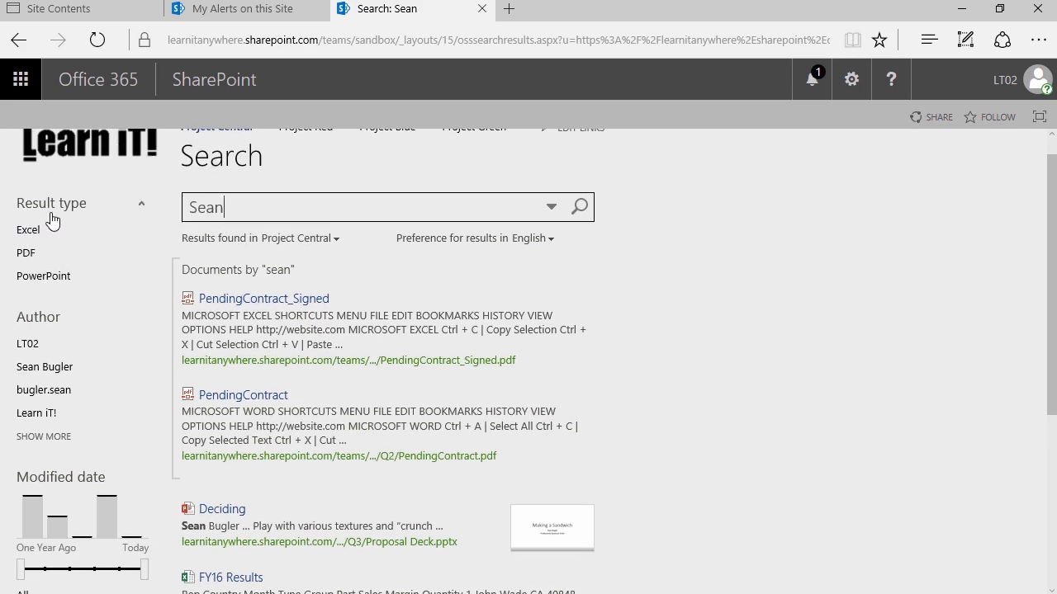
Refine the results to PDF files by the author matching the search term, modified between One Week Ago and Today.
{"action": "left_click", "coordinate": [39, 263]}
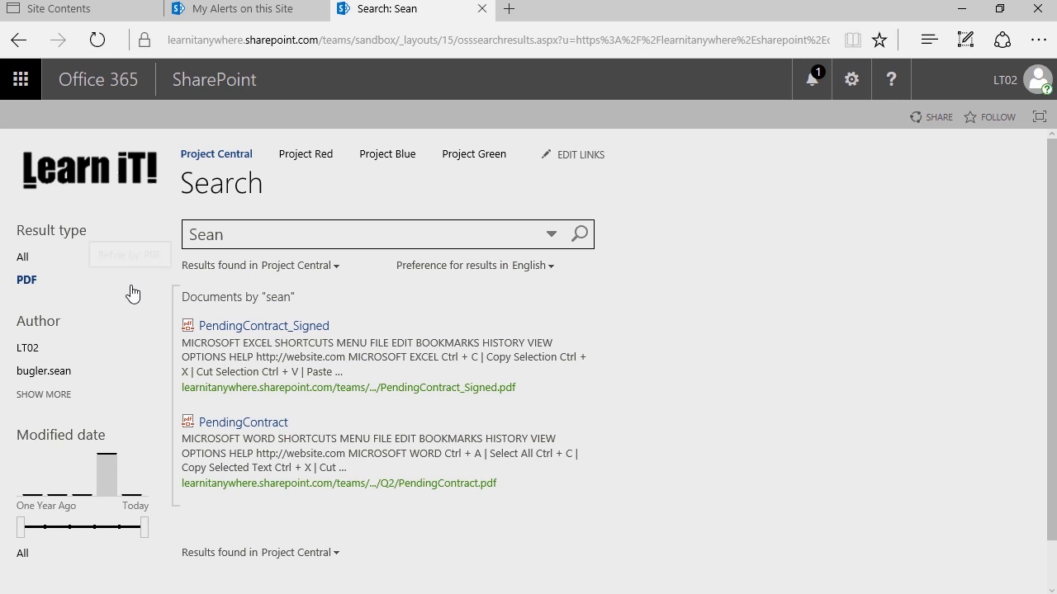
{"action": "left_click", "coordinate": [45, 372]}
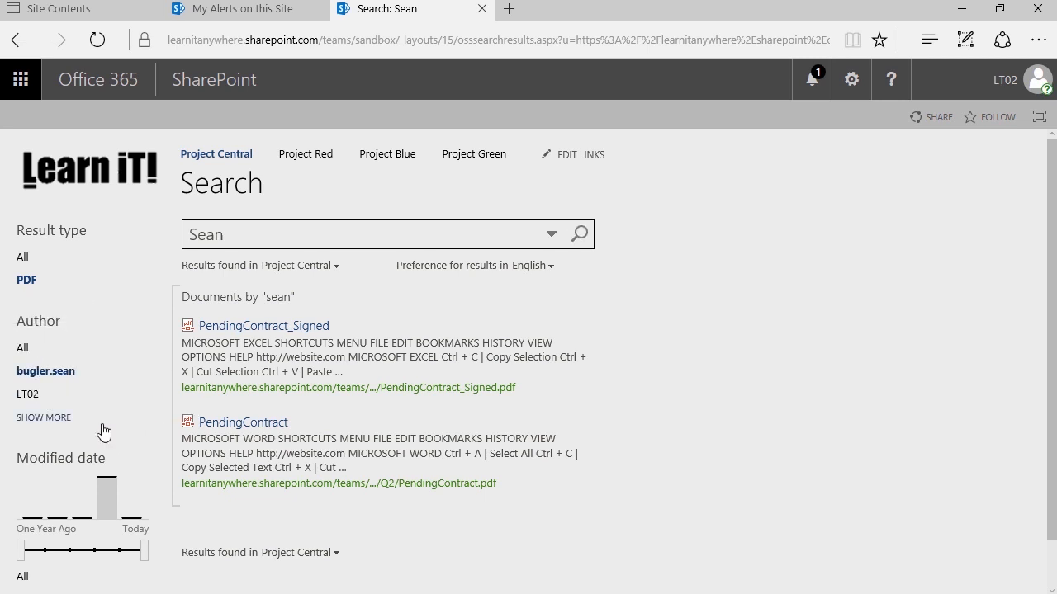
{"action": "scroll", "coordinate": [95, 441], "scroll_direction": "down", "scroll_amount": 1}
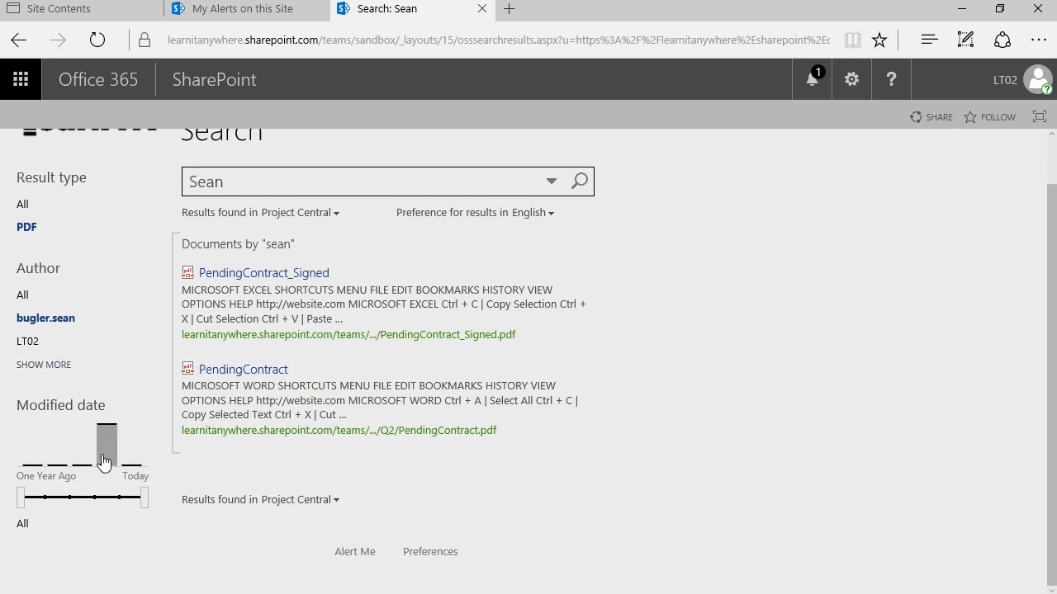
{"action": "mouse_move", "coordinate": [103, 461]}
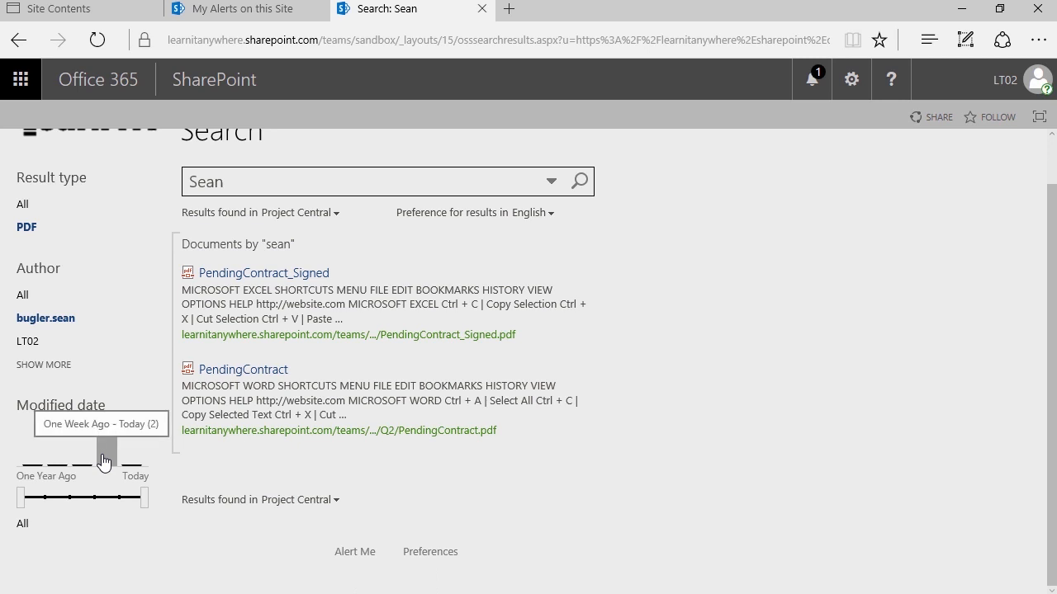
{"action": "left_click", "coordinate": [104, 460]}
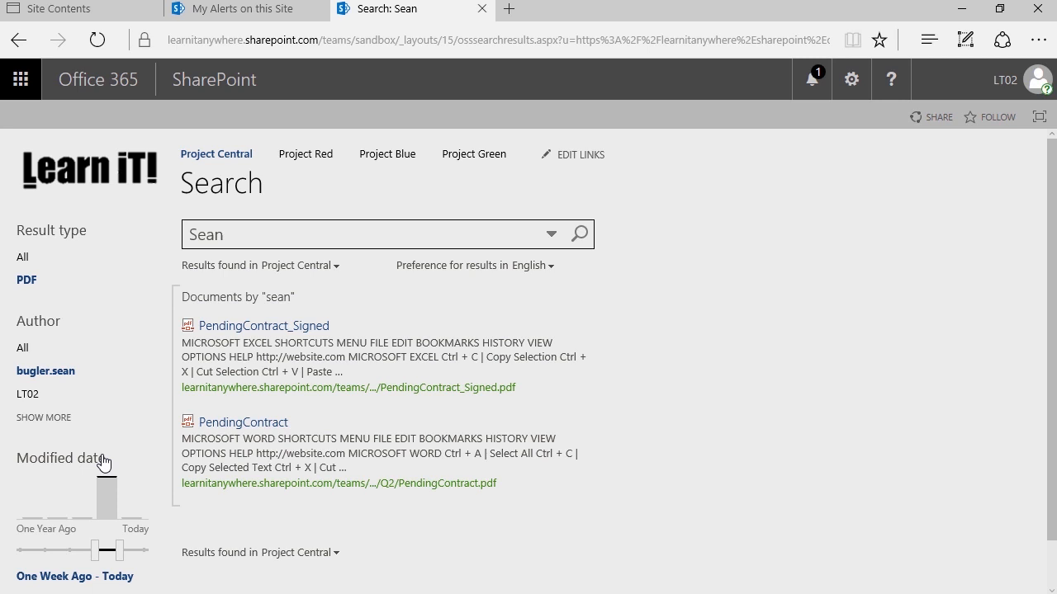
Return to the Project Central home page, show the search scopes, and search everything for "LT02".
{"action": "left_click", "coordinate": [83, 192]}
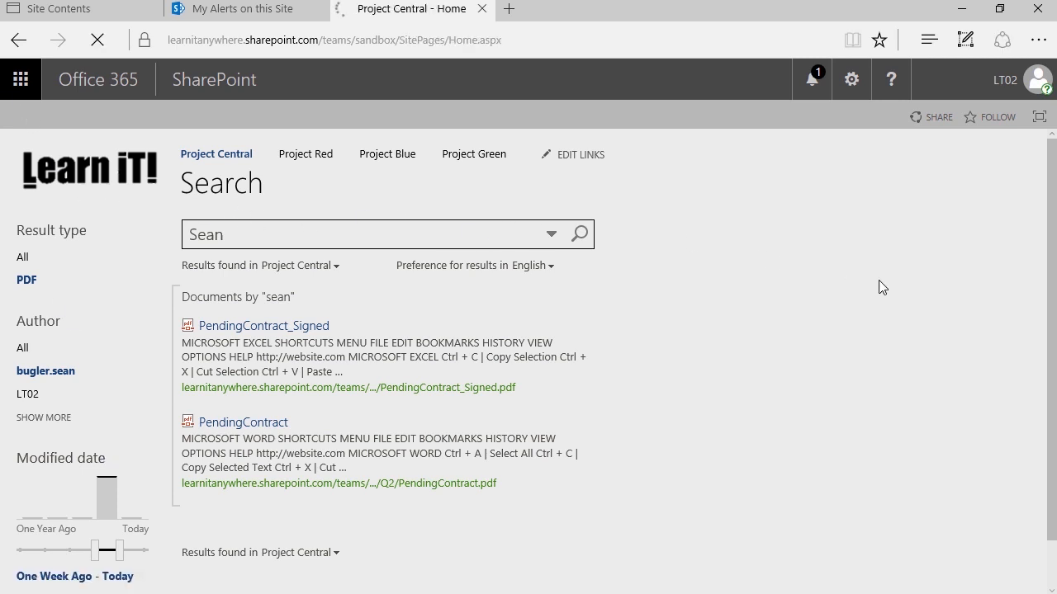
{"action": "left_click", "coordinate": [866, 156]}
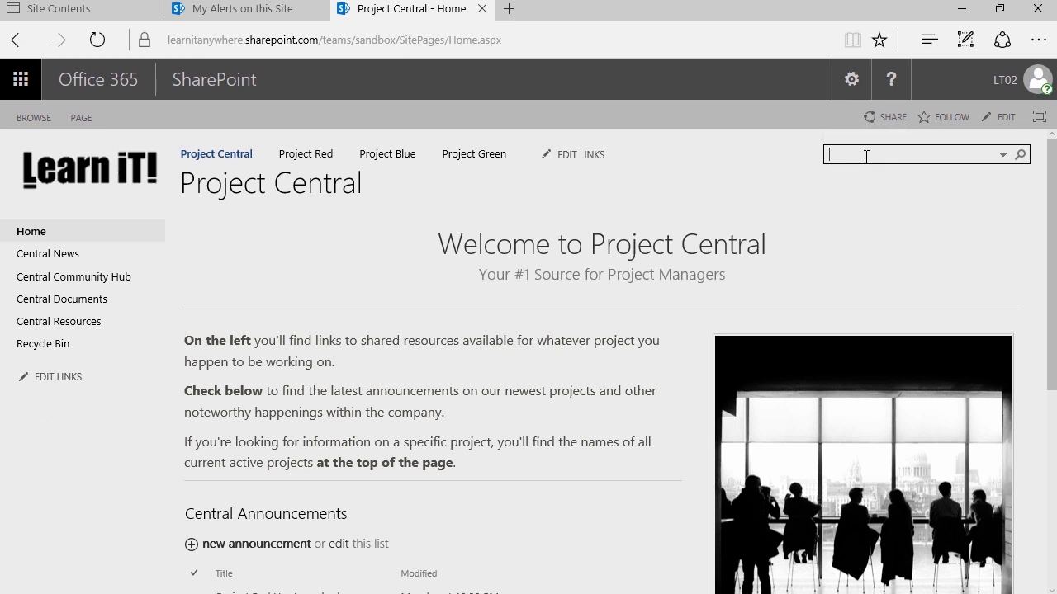
{"action": "left_click", "coordinate": [1004, 154]}
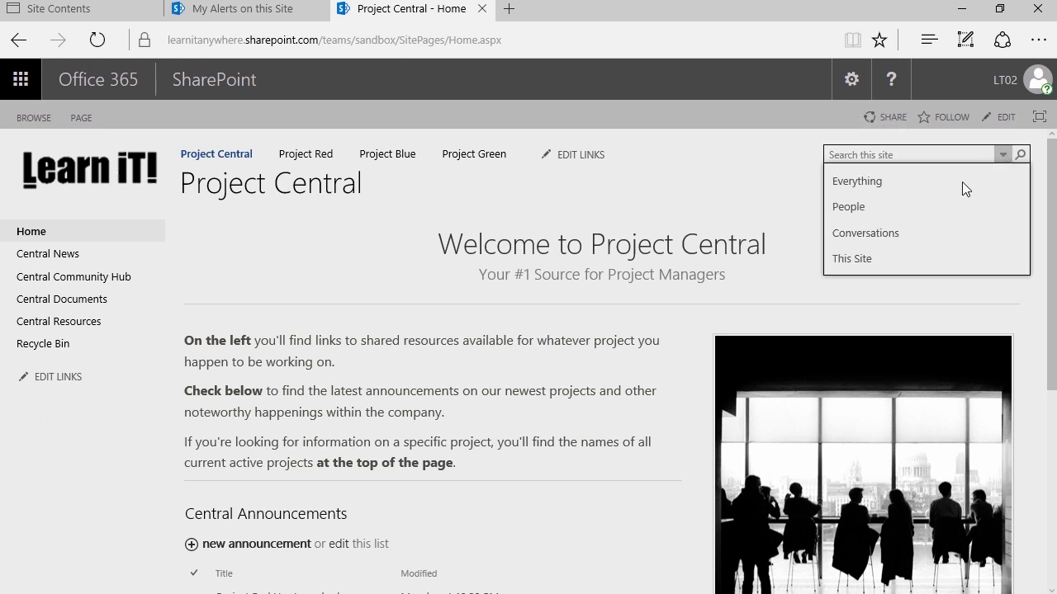
{"action": "left_click", "coordinate": [941, 156]}
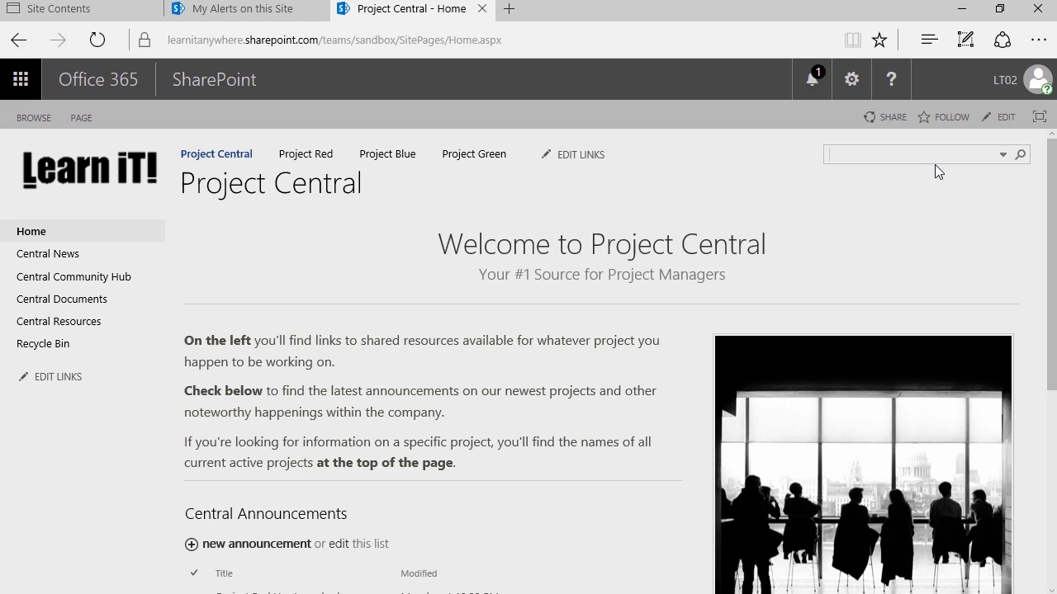
{"action": "type", "text": "LT02"}
{"action": "key", "text": "Return"}
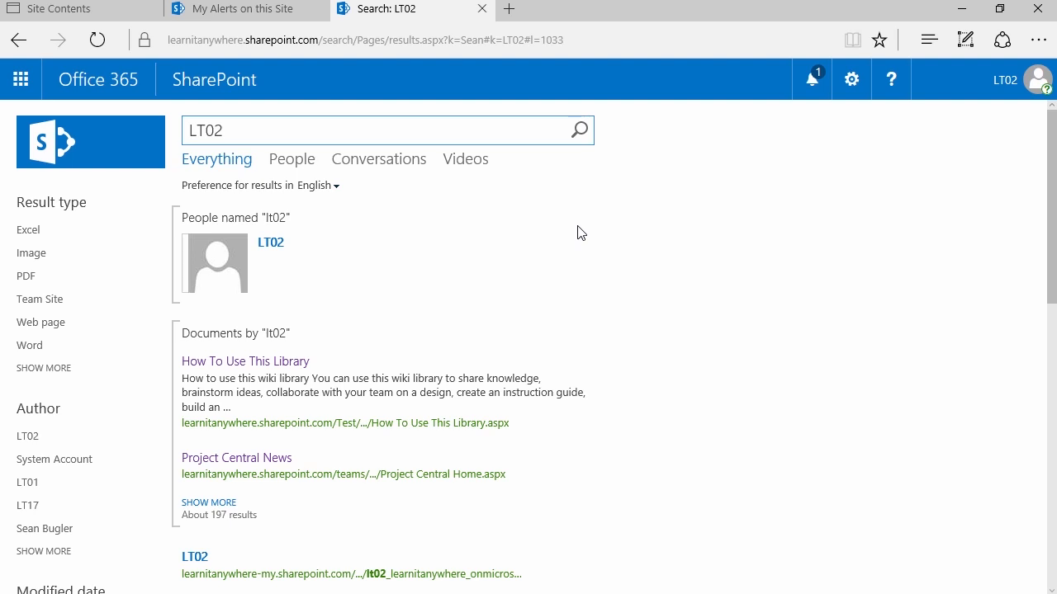
Open the Advanced Search page from the end of the results and go through its word and phrase fields.
{"action": "scroll", "coordinate": [396, 293], "scroll_direction": "down", "scroll_amount": 15}
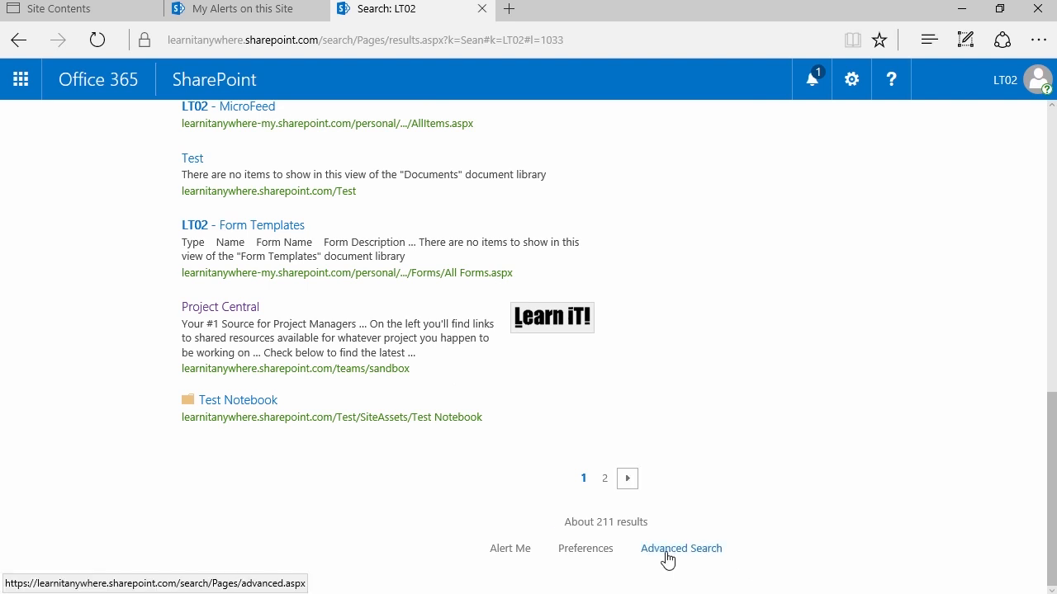
{"action": "left_click", "coordinate": [707, 553]}
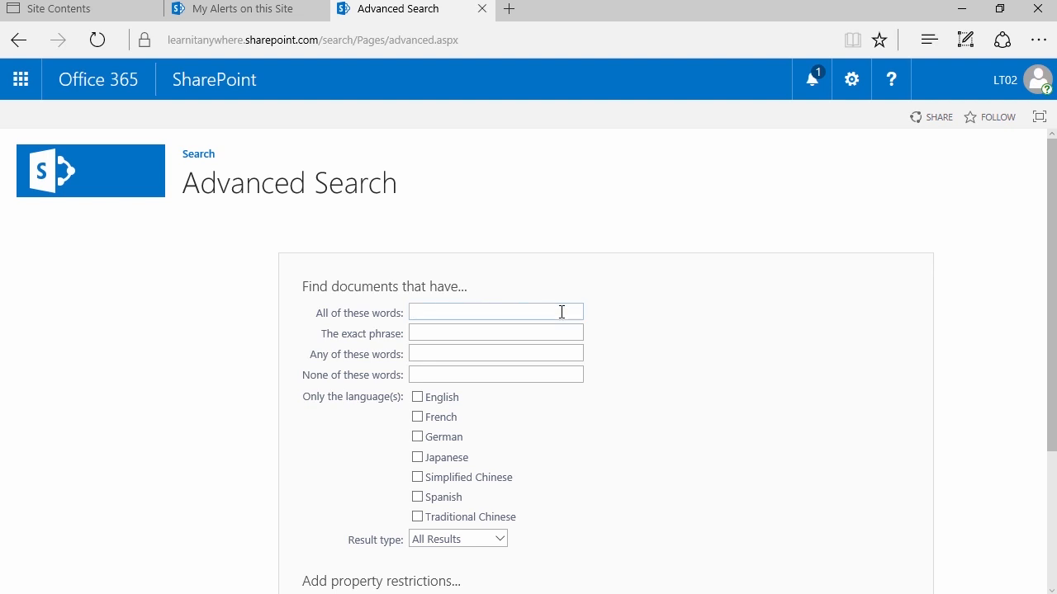
{"action": "key", "text": "Tab"}
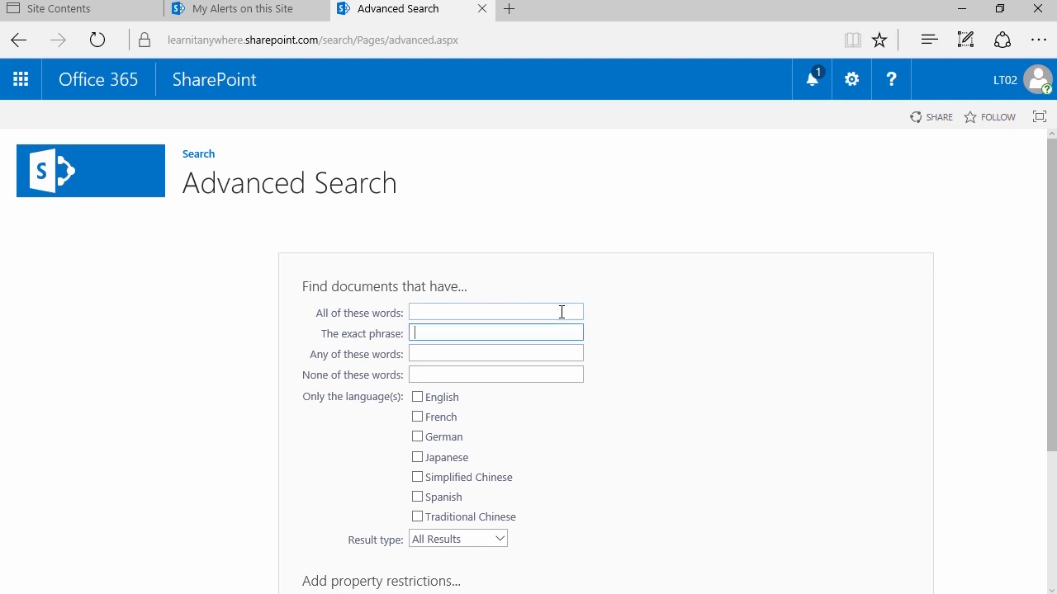
{"action": "key", "text": "Tab"}
{"action": "key", "text": "Tab"}
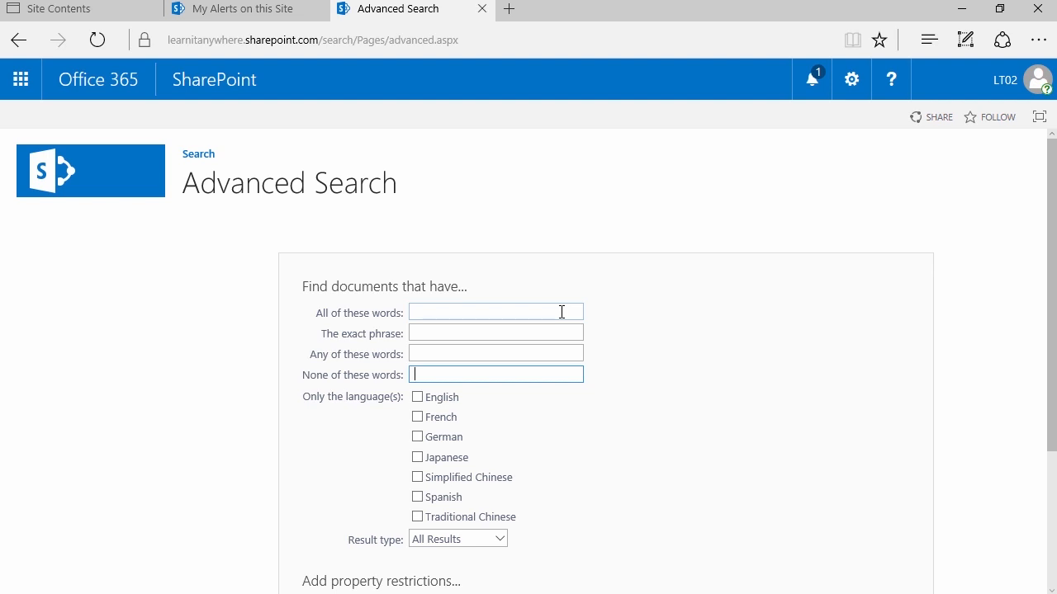
Examine the available result types and the properties offered for property restrictions in the advanced search form.
{"action": "scroll", "coordinate": [368, 438], "scroll_direction": "down", "scroll_amount": 2}
{"action": "left_click", "coordinate": [484, 401]}
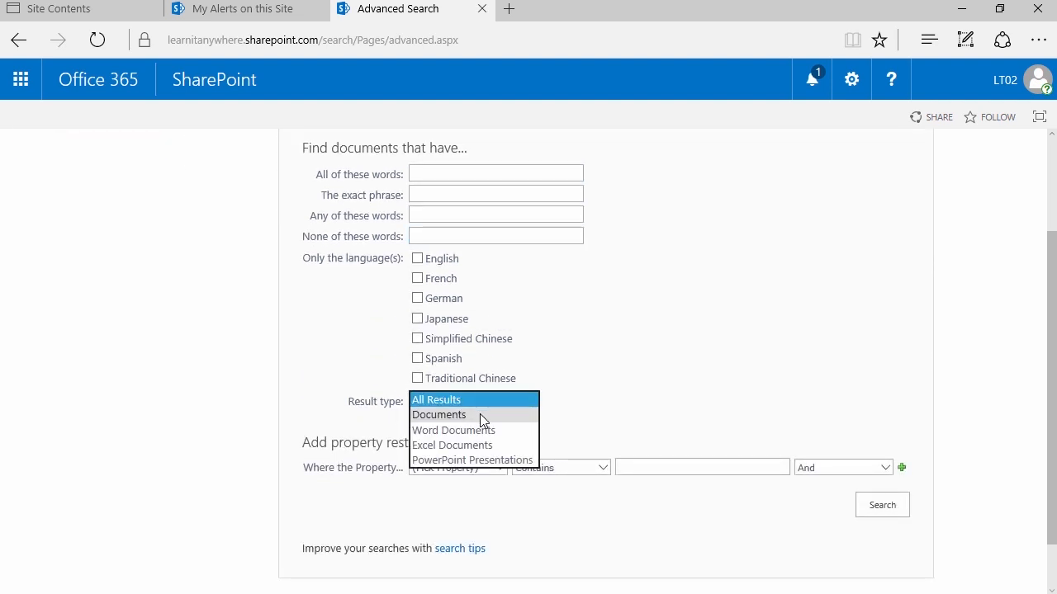
{"action": "left_click", "coordinate": [323, 356]}
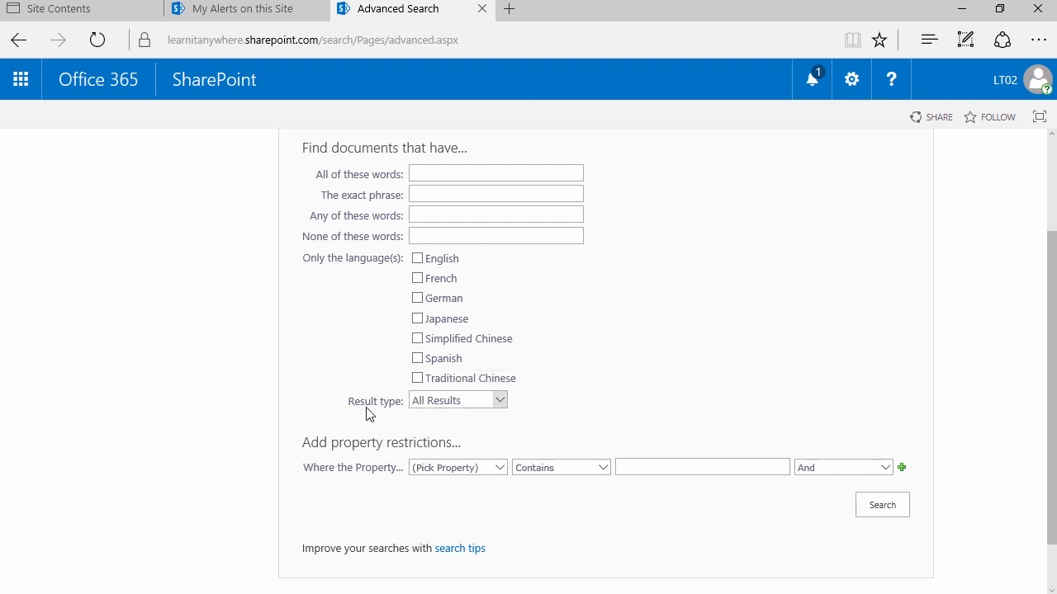
{"action": "left_click", "coordinate": [467, 469]}
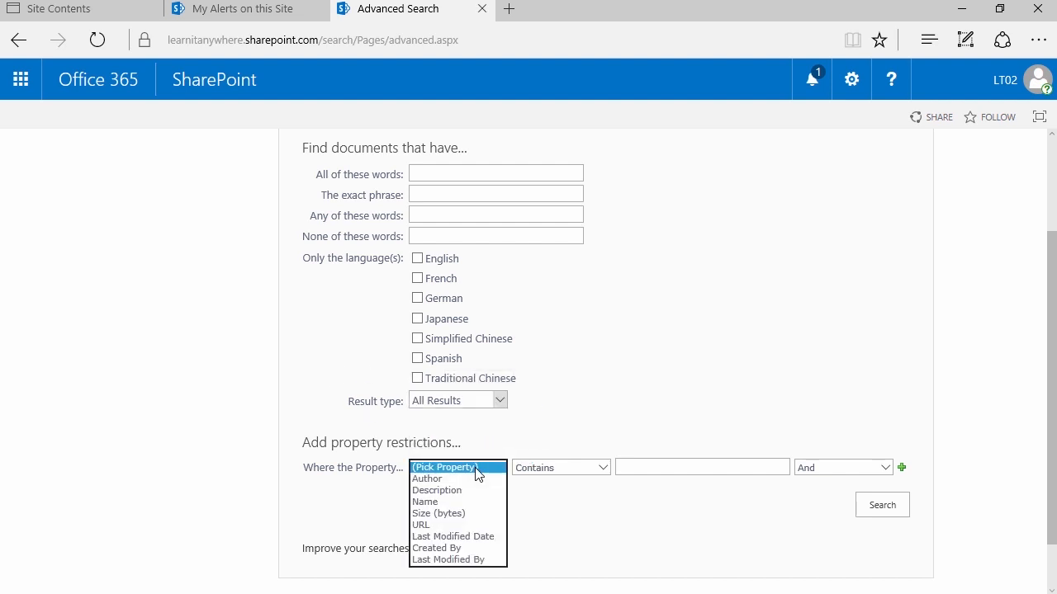
{"action": "left_click", "coordinate": [370, 509]}
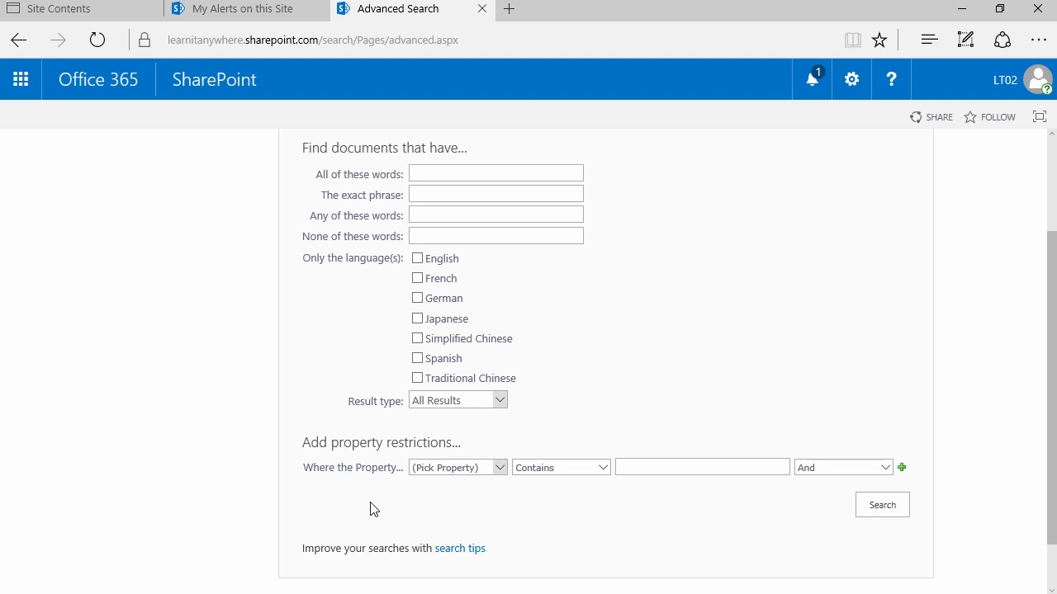
{"action": "key", "text": "ctrl+2"}
{"action": "left_click_drag", "start_coordinate": [504, 520], "coordinate": [414, 587]}
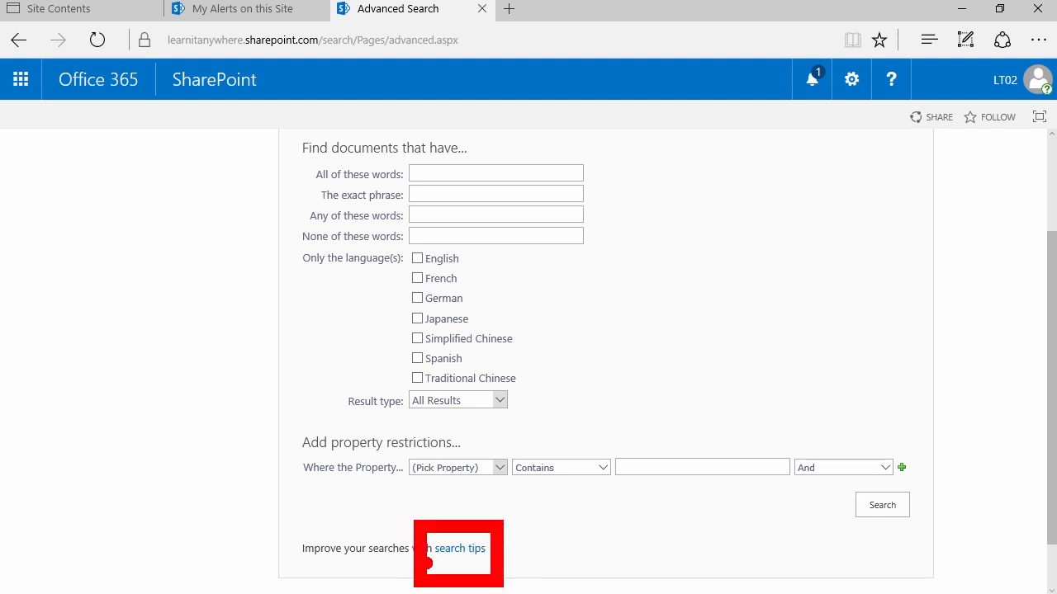
{"action": "left_click_drag", "start_coordinate": [505, 537], "coordinate": [687, 532]}
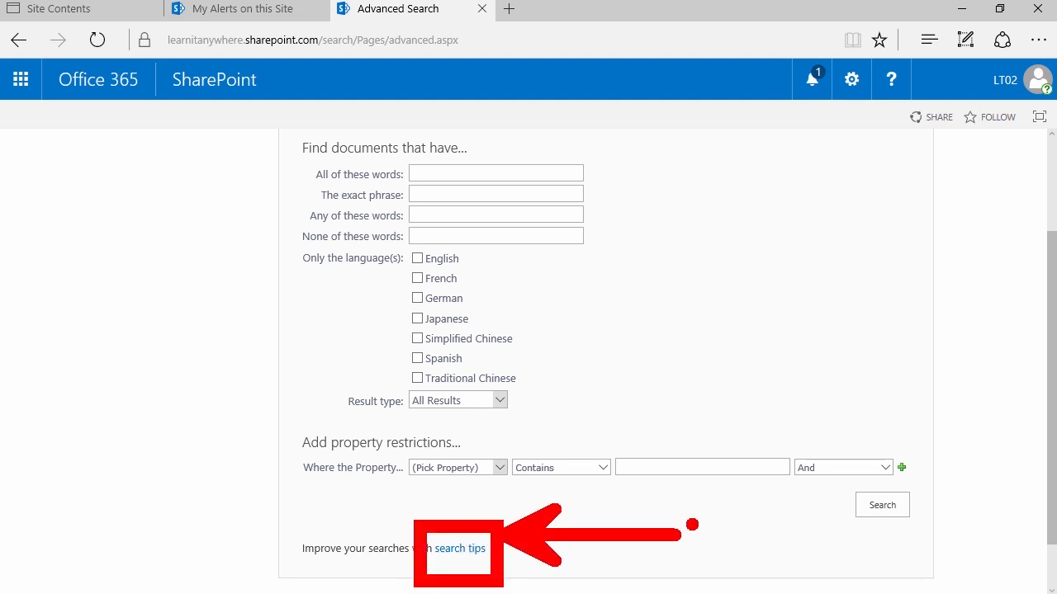
{"action": "key", "text": "Escape"}
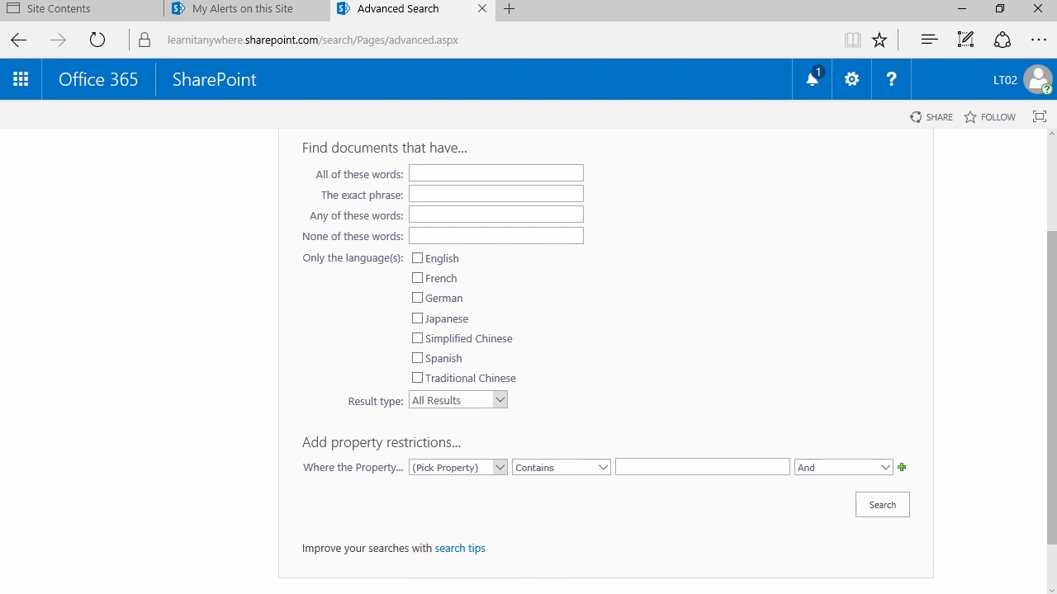
{"action": "scroll", "coordinate": [424, 443], "scroll_direction": "up", "scroll_amount": 2}
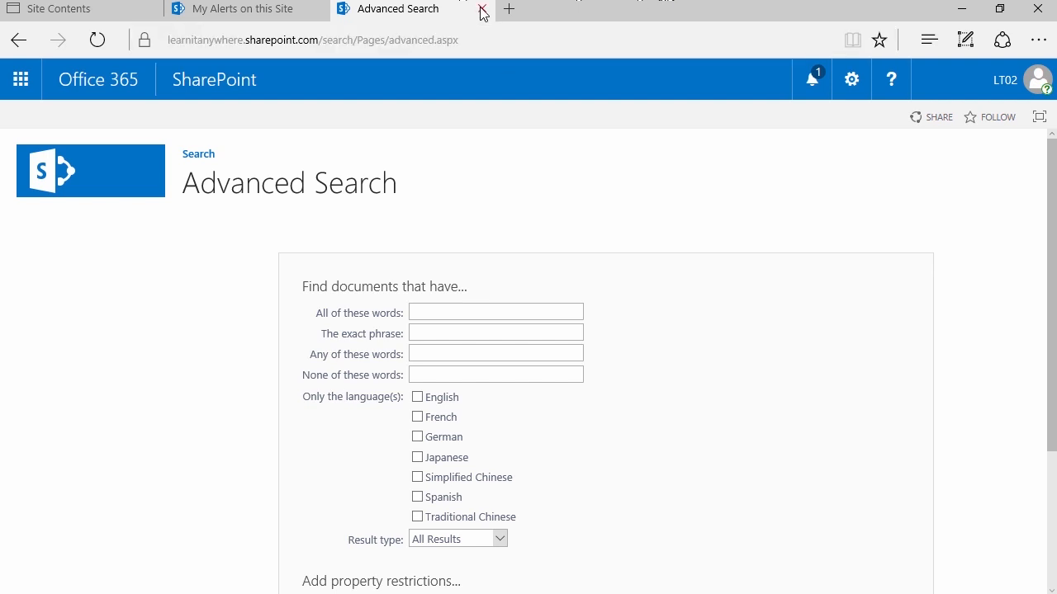
Go back to the Project Central search results, replace the search term with "LT02" and run the search.
{"action": "left_click", "coordinate": [17, 41]}
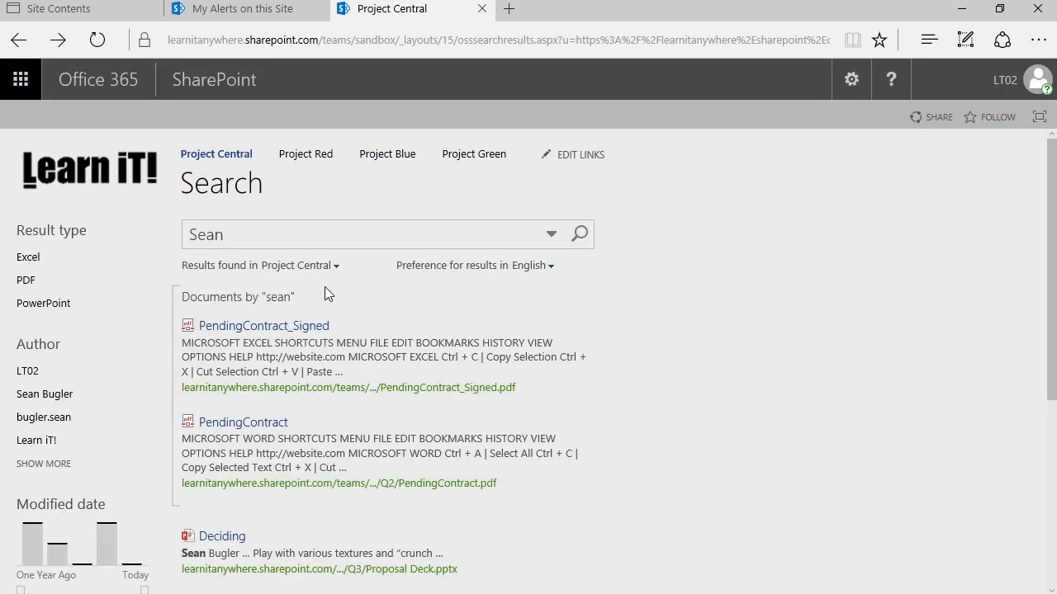
{"action": "left_click", "coordinate": [286, 237]}
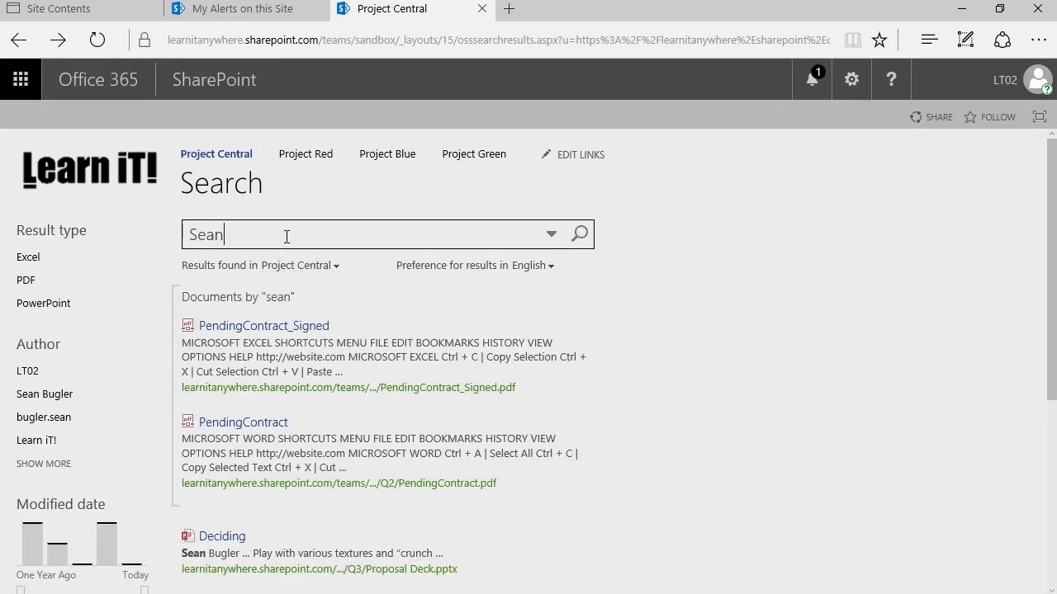
{"action": "key", "text": "BackSpace"}
{"action": "key", "text": "BackSpace"}
{"action": "key", "text": "BackSpace"}
{"action": "key", "text": "BackSpace"}
{"action": "type", "text": "LT02"}
{"action": "key", "text": "Return"}
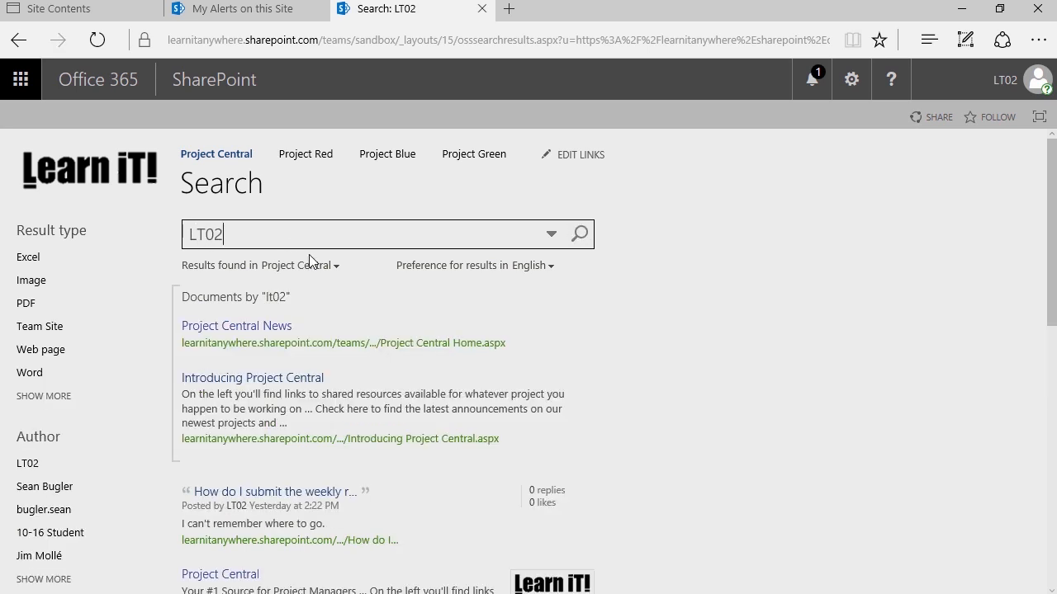
Extend the "LT02" search to Everything, preview the matching person's card and look through the results.
{"action": "left_click", "coordinate": [551, 234]}
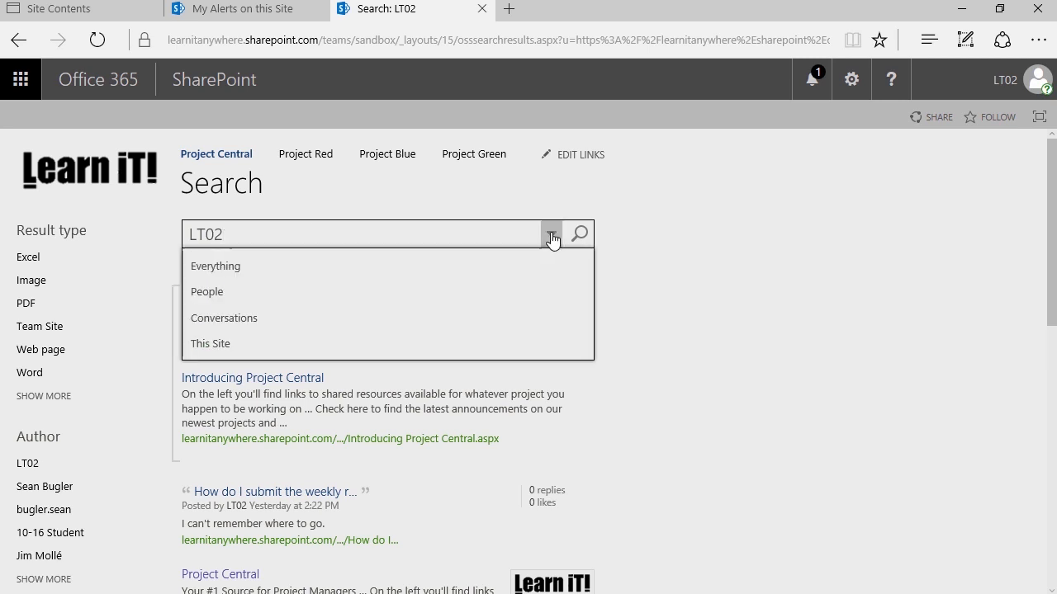
{"action": "left_click", "coordinate": [248, 265]}
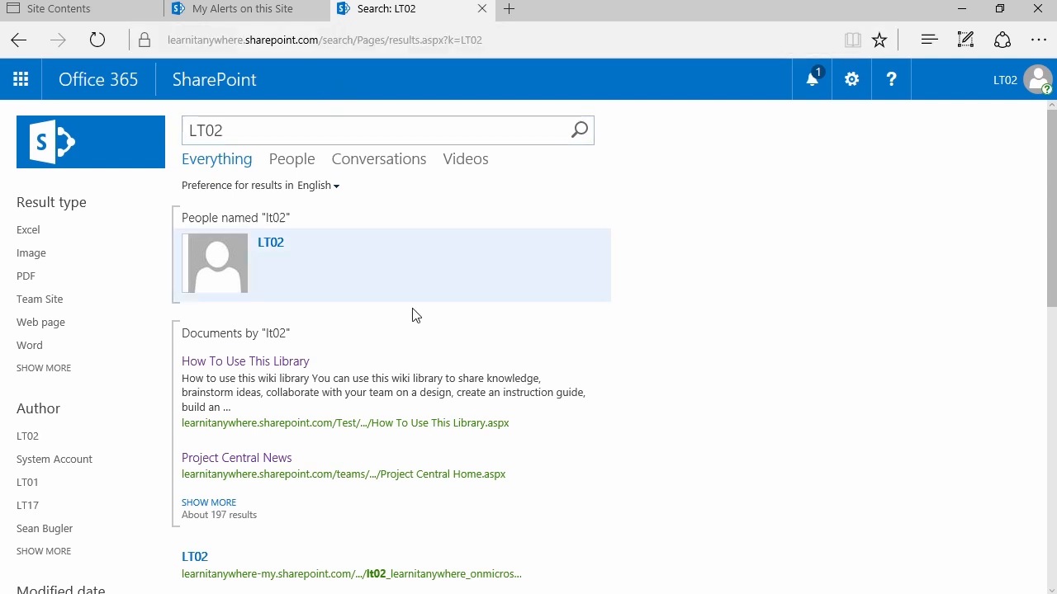
{"action": "mouse_move", "coordinate": [370, 318]}
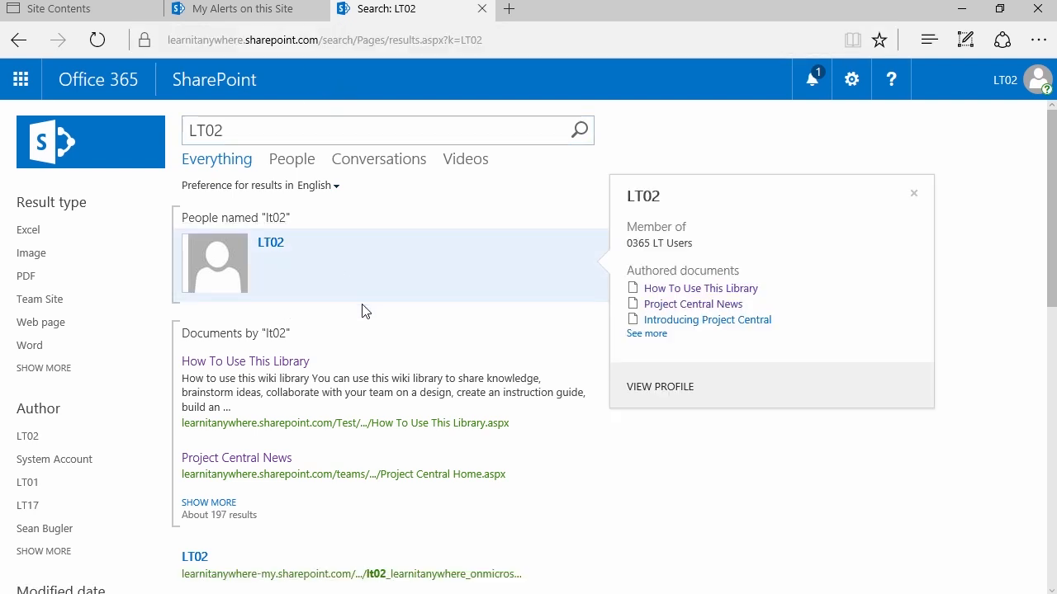
{"action": "scroll", "coordinate": [514, 437], "scroll_direction": "down", "scroll_amount": 7}
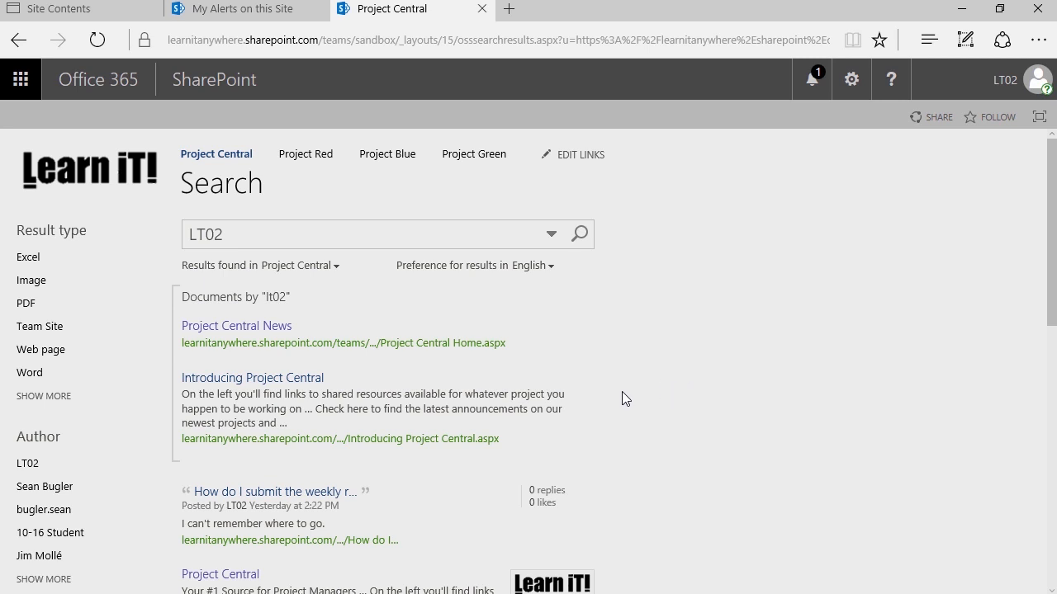
Create an alert for the "LT02" search that covers new items in the search result and sends a weekly summary.
{"action": "left_click", "coordinate": [239, 237]}
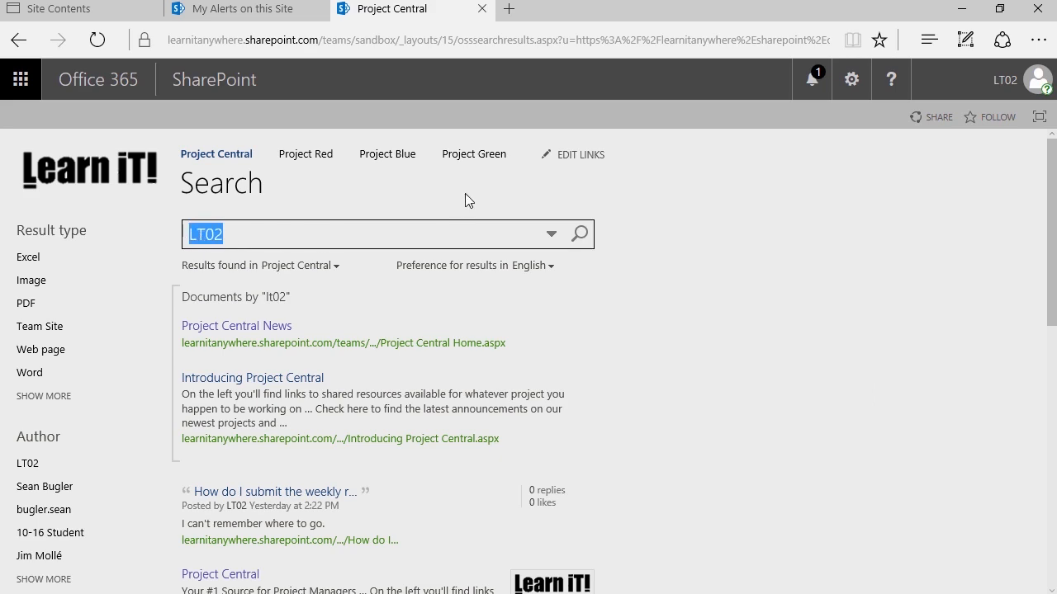
{"action": "scroll", "coordinate": [517, 293], "scroll_direction": "down", "scroll_amount": 15}
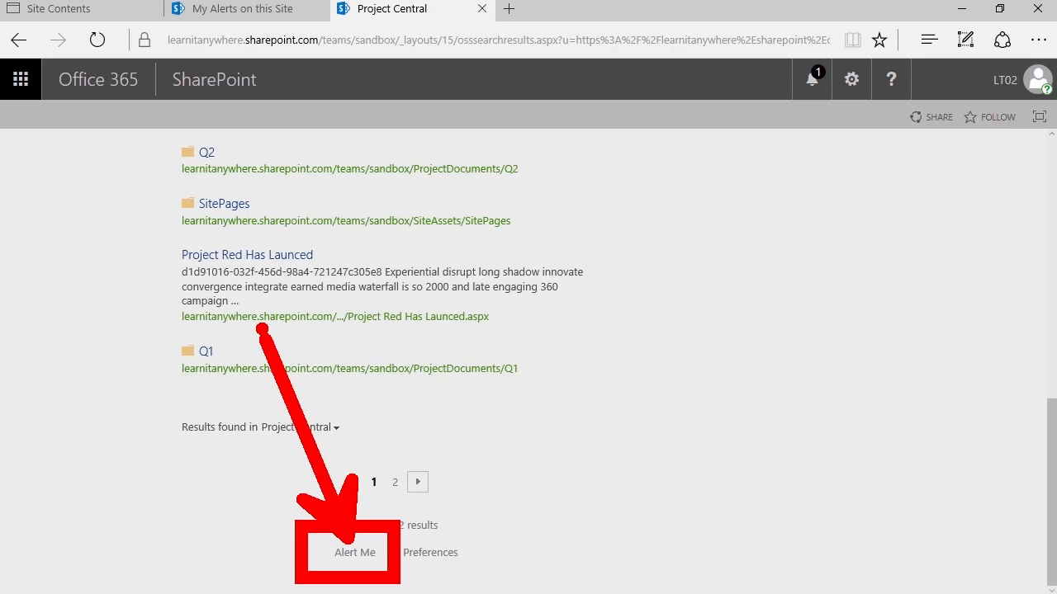
{"action": "left_click", "coordinate": [362, 553]}
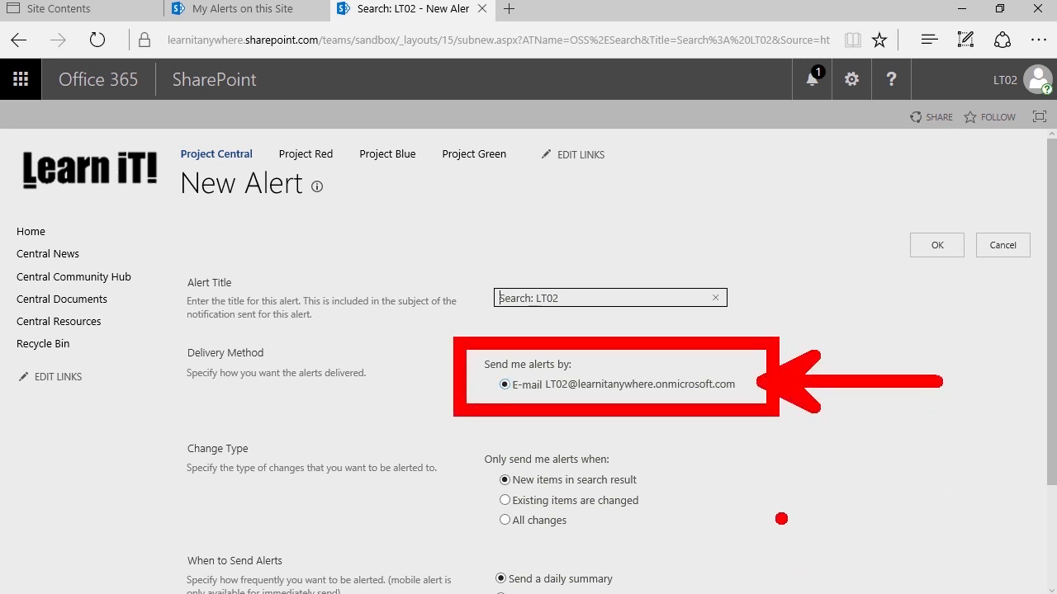
{"action": "scroll", "coordinate": [531, 407], "scroll_direction": "down", "scroll_amount": 1}
{"action": "scroll", "coordinate": [531, 407], "scroll_direction": "down", "scroll_amount": 3}
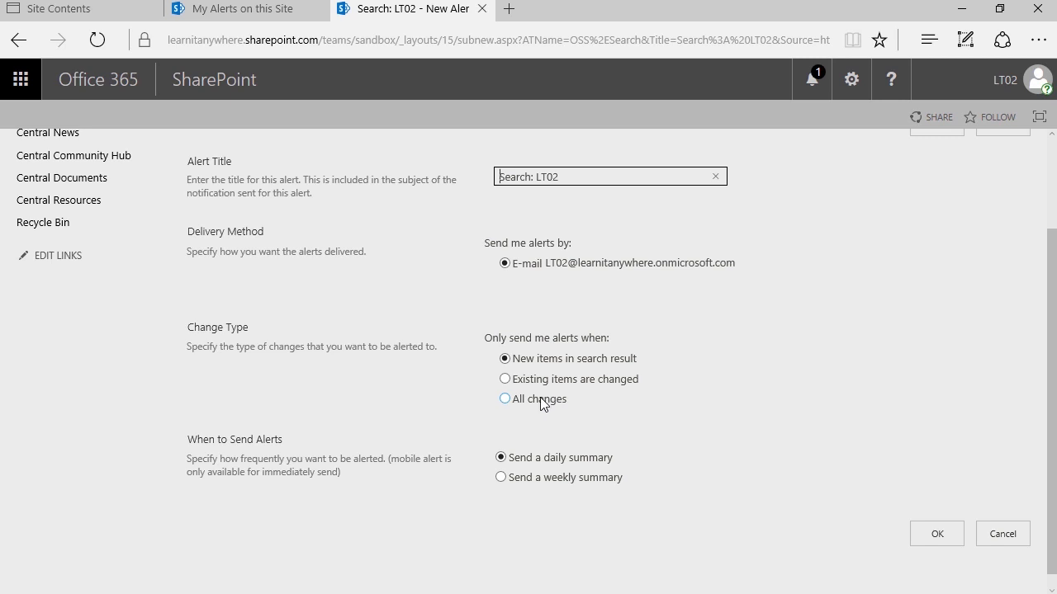
{"action": "scroll", "coordinate": [446, 417], "scroll_direction": "down", "scroll_amount": 1}
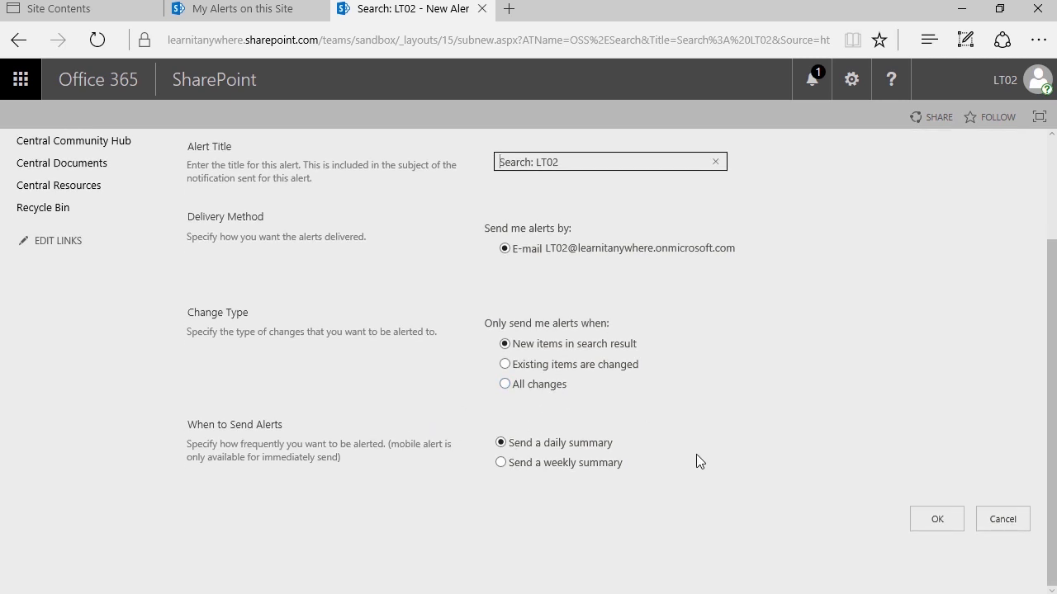
{"action": "left_click", "coordinate": [564, 463]}
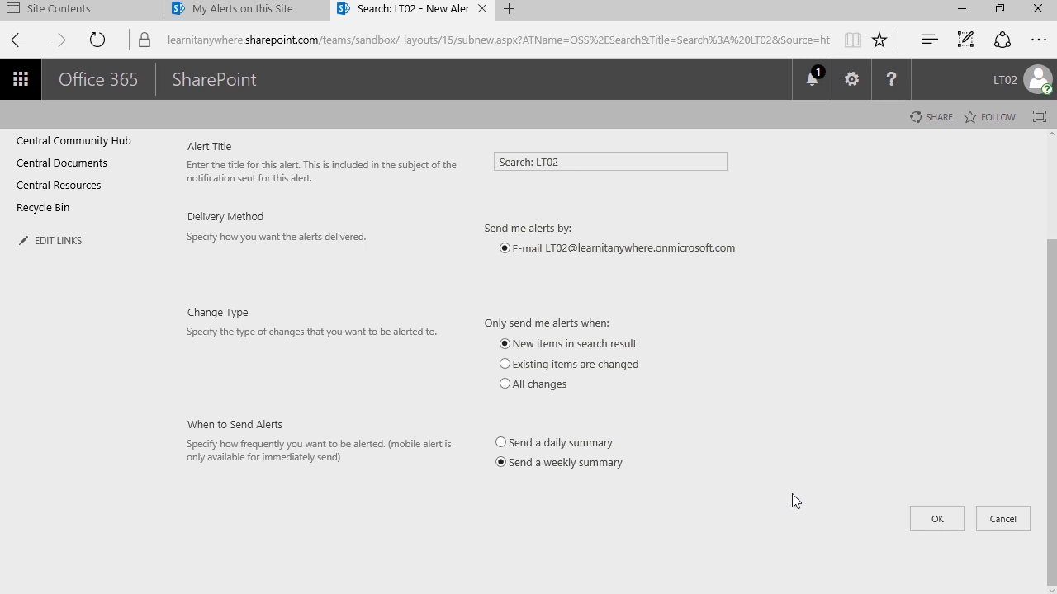
{"action": "left_click", "coordinate": [938, 520]}
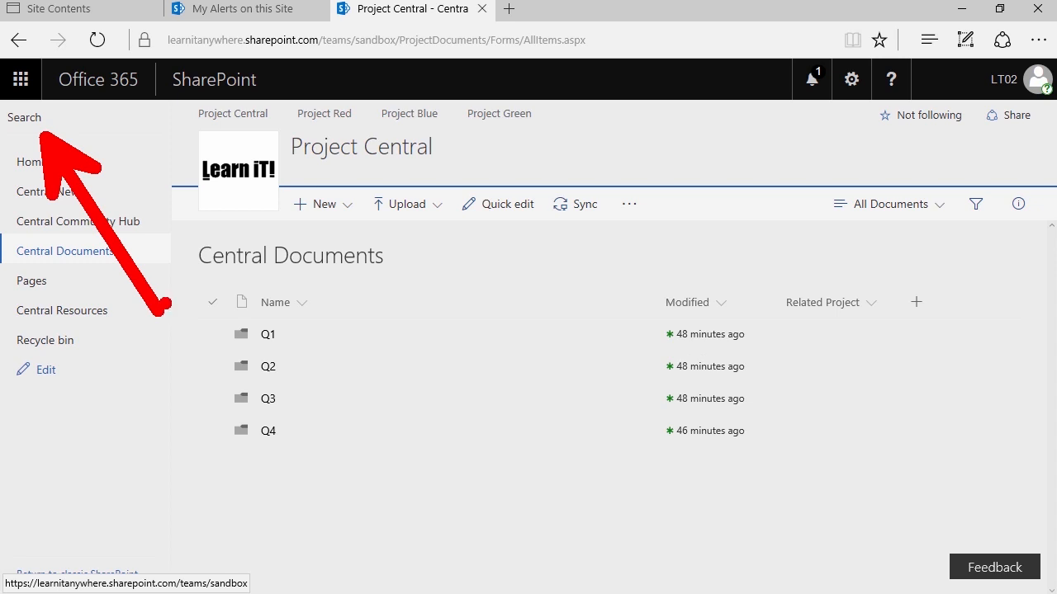
Search the Central Documents library for "Sales" and show the full search results.
{"action": "left_click", "coordinate": [102, 120]}
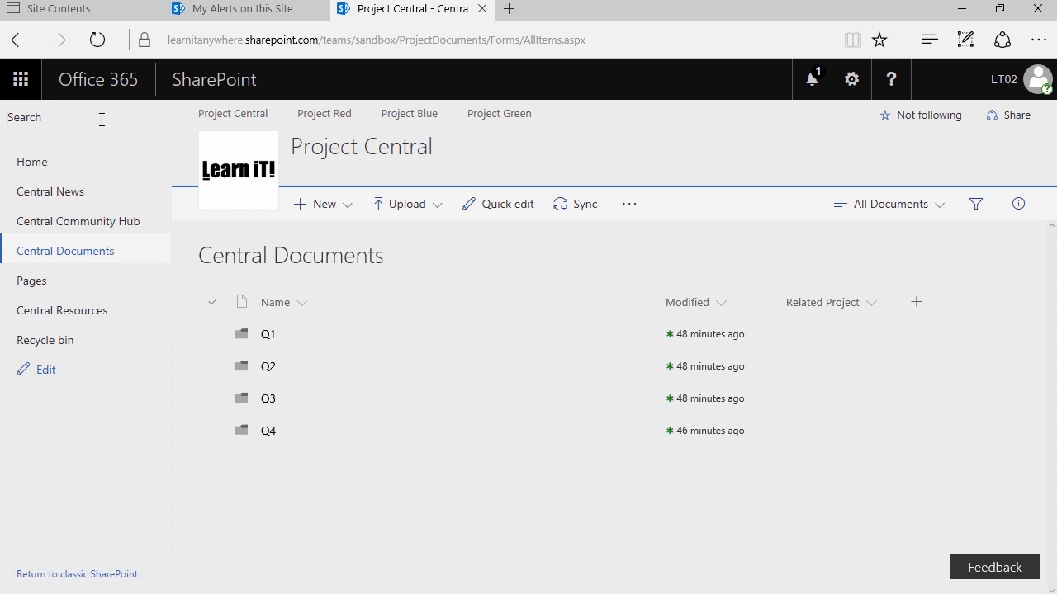
{"action": "type", "text": "Sales"}
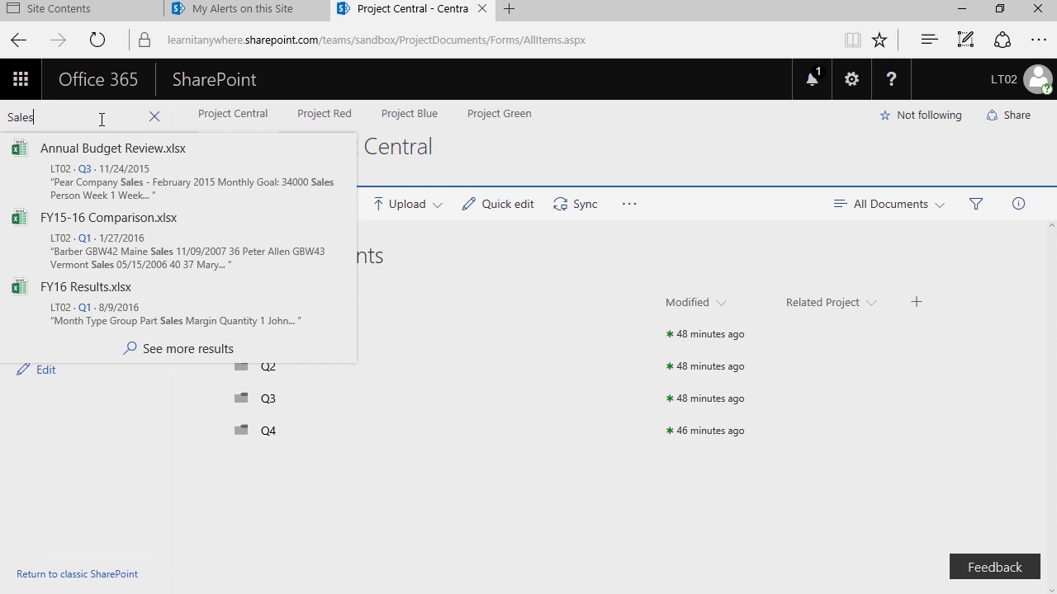
{"action": "key", "text": "Return"}
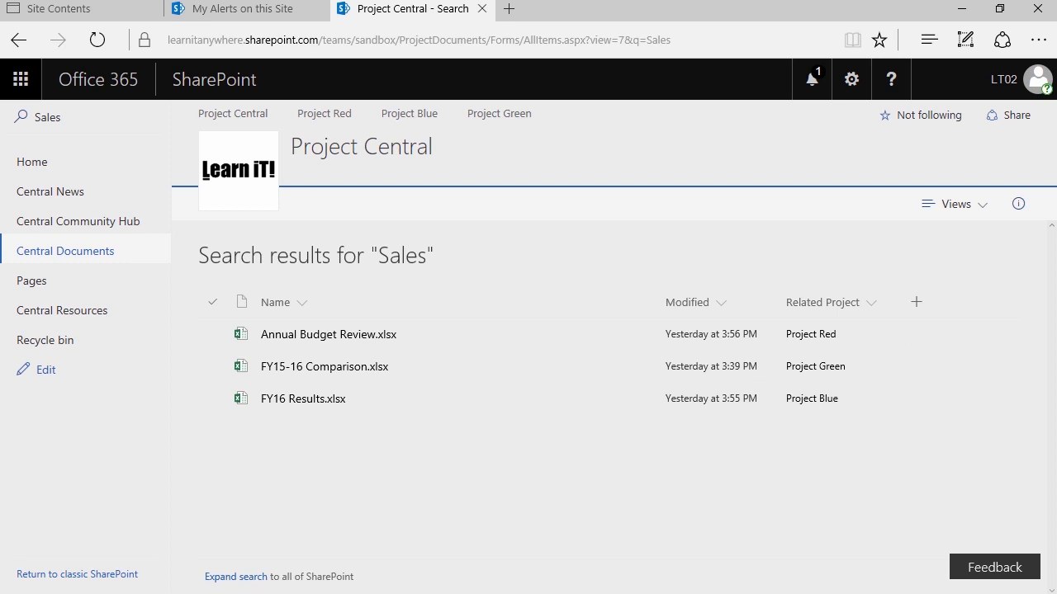
Open the Central Tasks list from the site contents of Project Central.
{"action": "left_click", "coordinate": [848, 86]}
{"action": "left_click", "coordinate": [799, 237]}
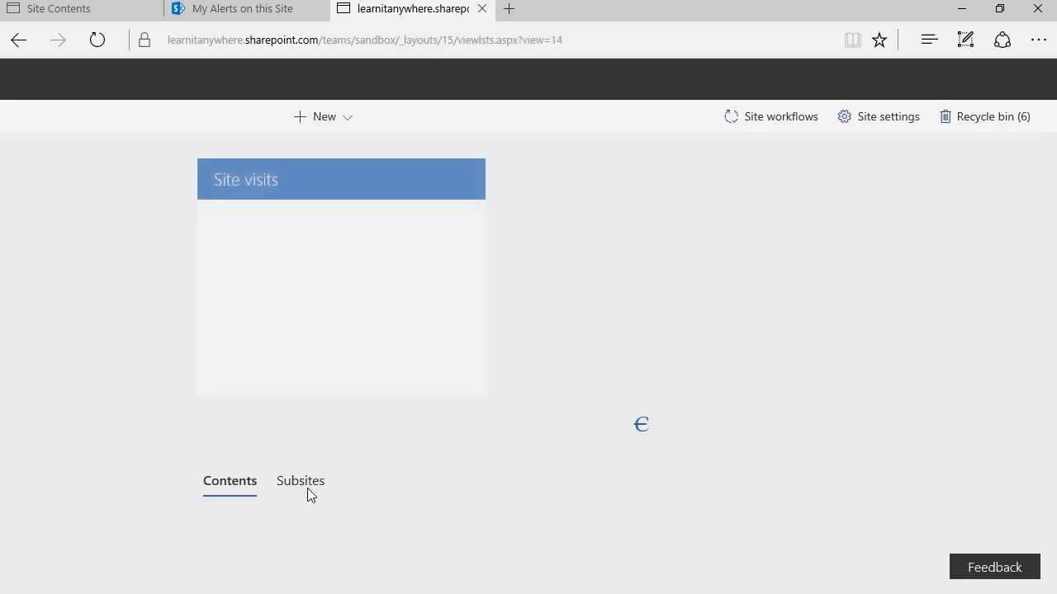
{"action": "scroll", "coordinate": [286, 401], "scroll_direction": "down", "scroll_amount": 3}
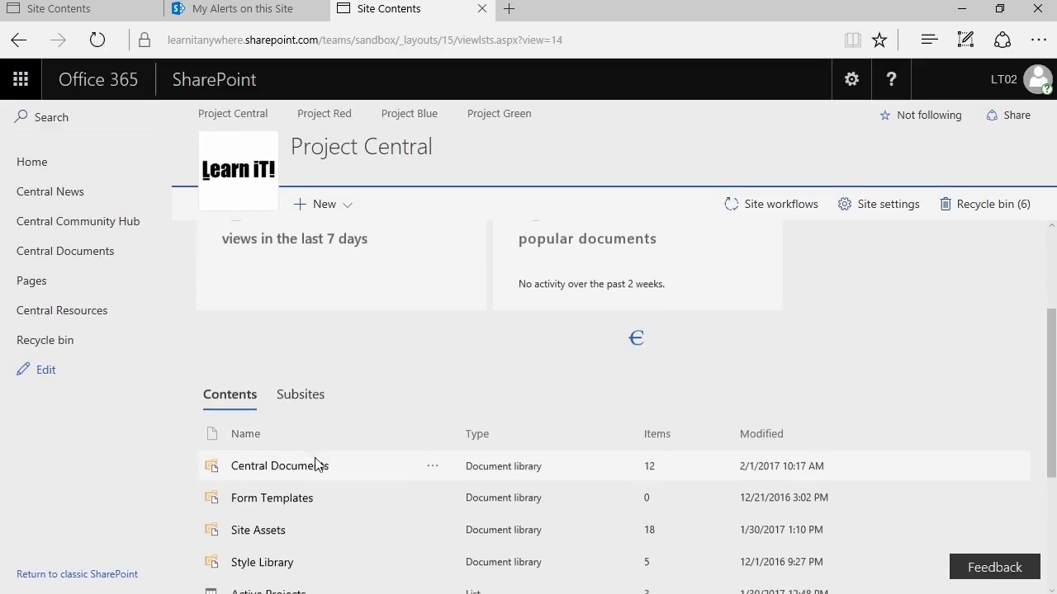
{"action": "scroll", "coordinate": [312, 465], "scroll_direction": "down", "scroll_amount": 1}
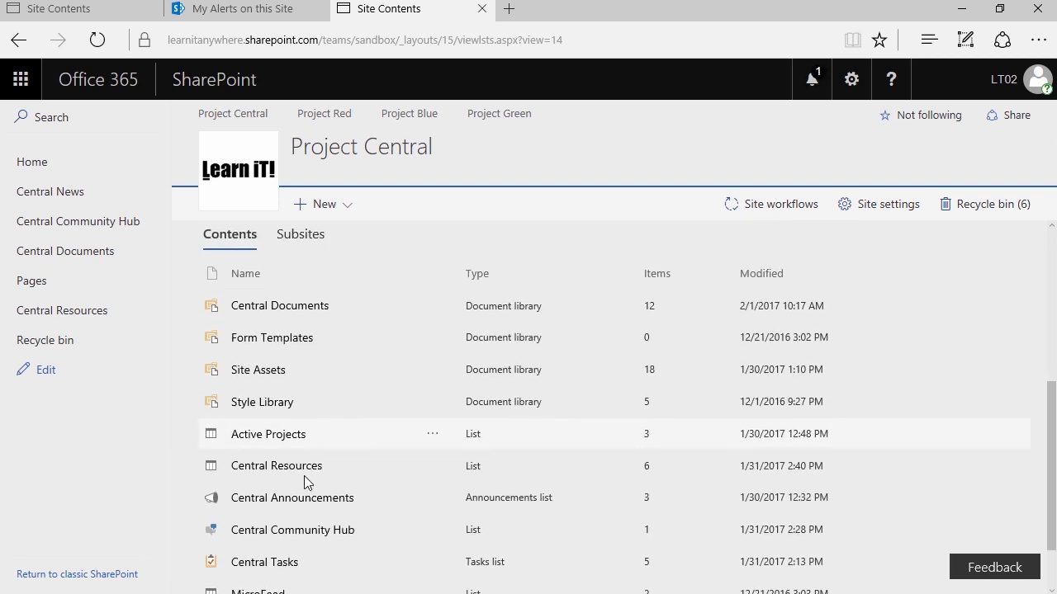
{"action": "left_click", "coordinate": [266, 562]}
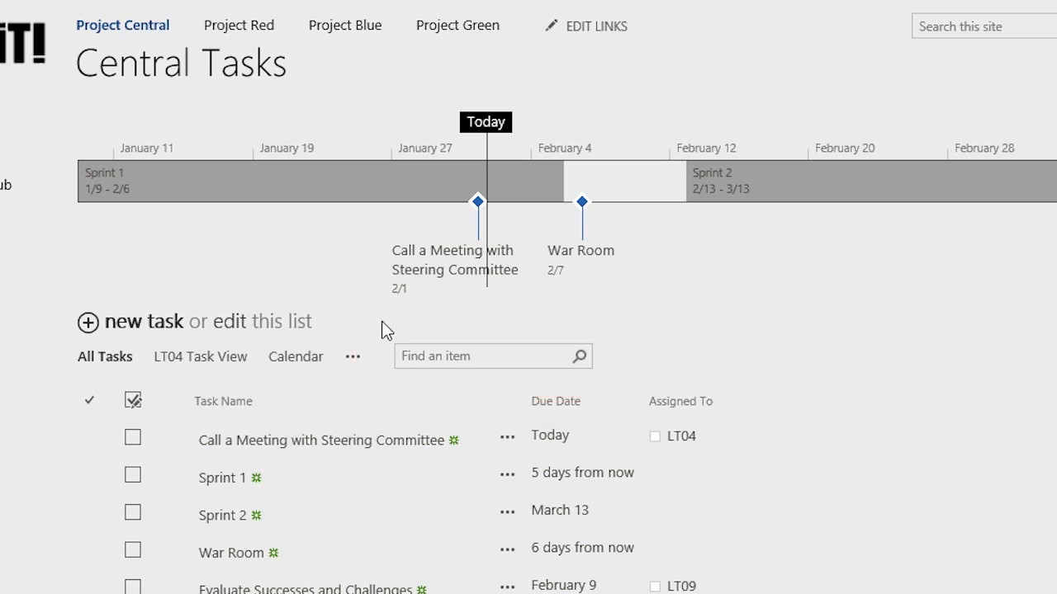
Search the items of the Central Tasks list for "LT04".
{"action": "left_click", "coordinate": [462, 356]}
{"action": "type", "text": "LT04"}
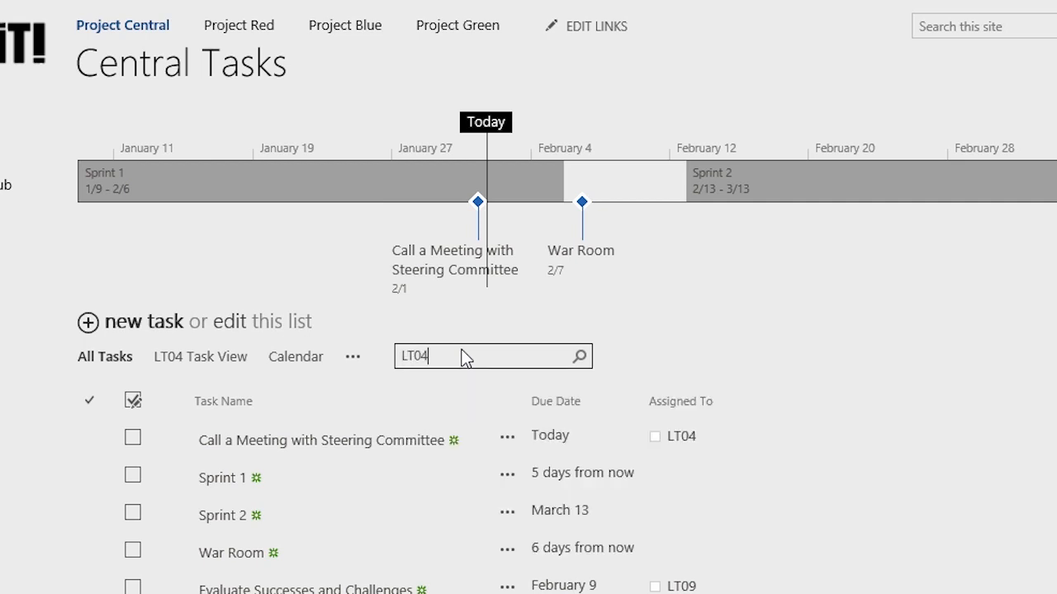
{"action": "key", "text": "Return"}
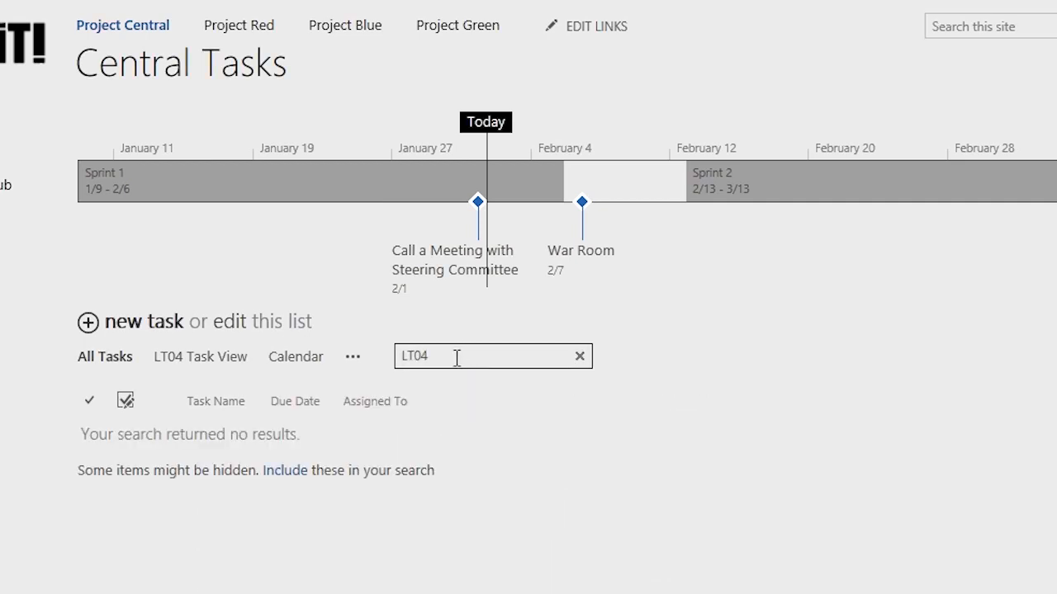
Replace the task list's search term with "Meeting" and run the search.
{"action": "left_click_drag", "start_coordinate": [448, 356], "coordinate": [335, 361]}
{"action": "key", "text": "BackSpace"}
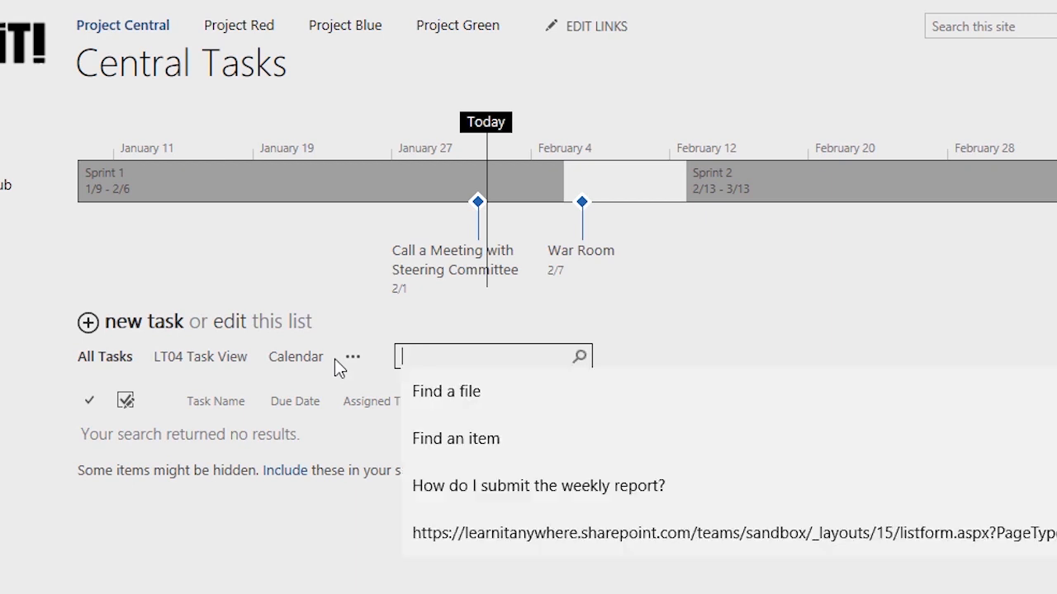
{"action": "type", "text": "Meeting"}
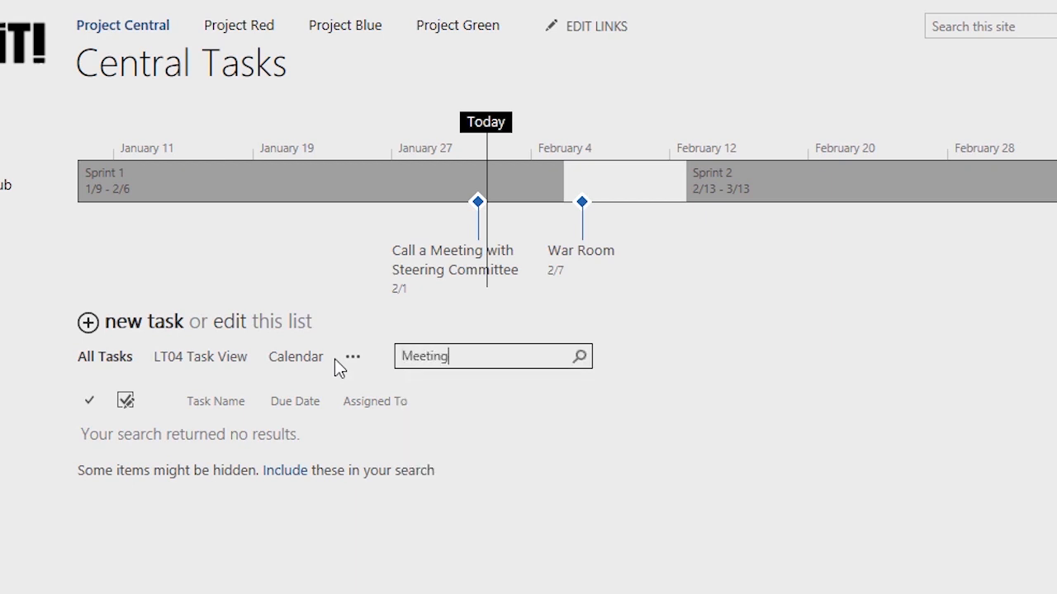
{"action": "key", "text": "Return"}
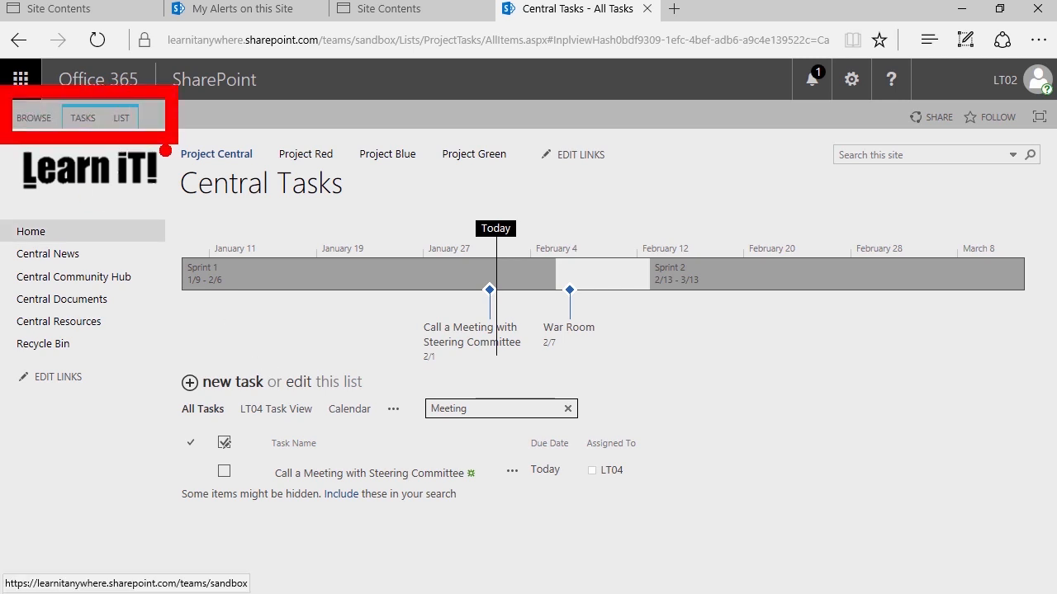
Start a new discussion in the Central Community Hub with the subject "How do I suggest a new project?".
{"action": "left_click", "coordinate": [98, 298]}
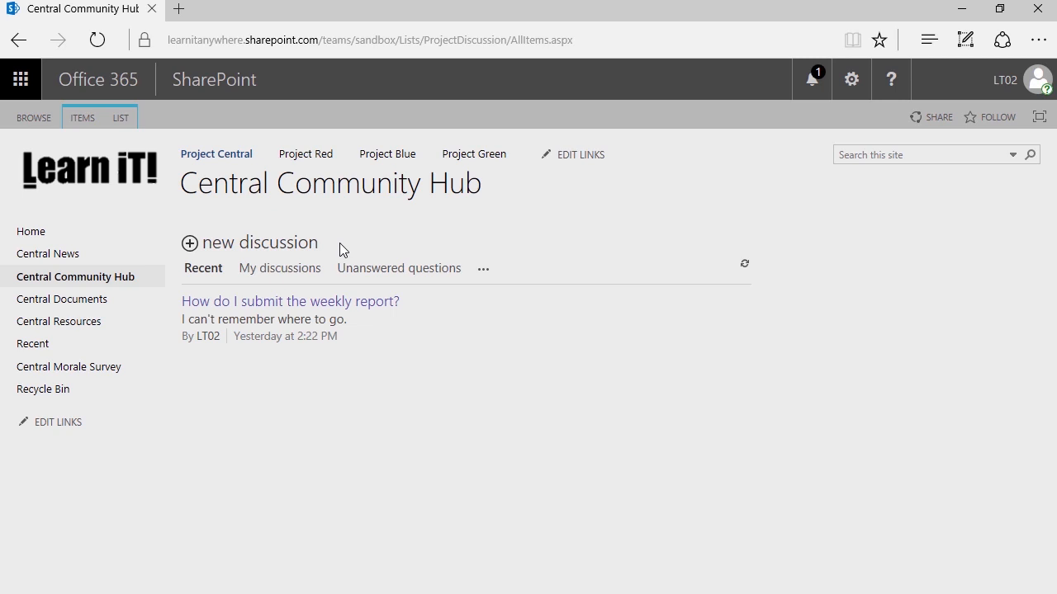
{"action": "left_click", "coordinate": [280, 257]}
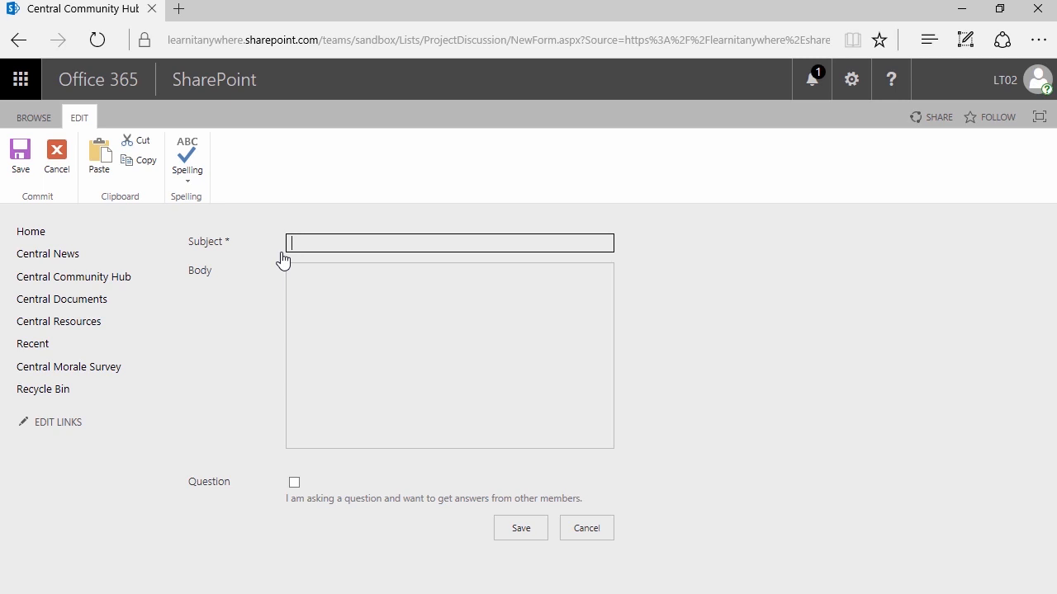
{"action": "type", "text": "How "}
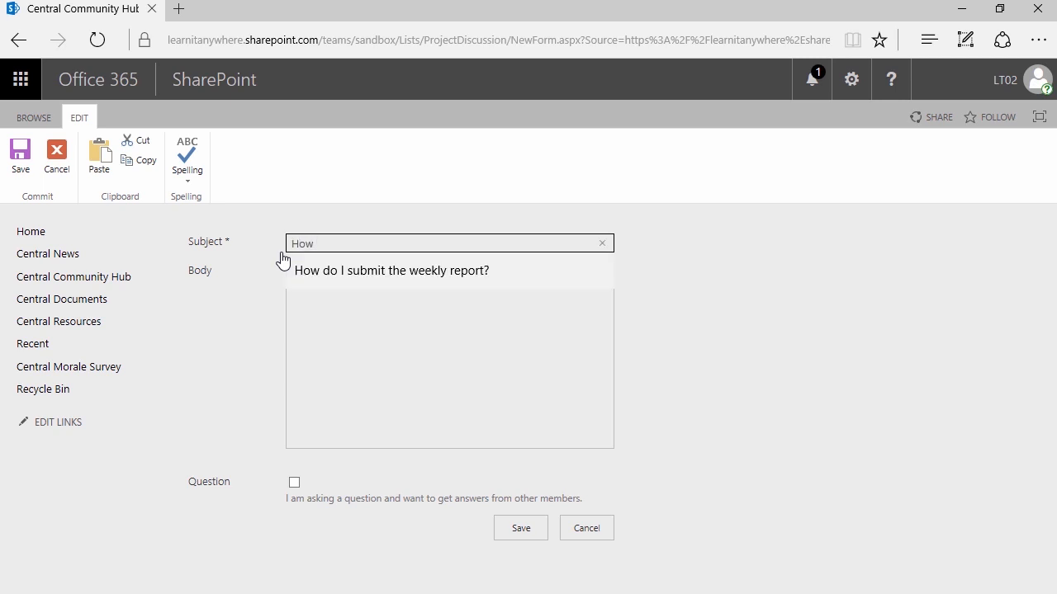
{"action": "type", "text": "do I suggest"}
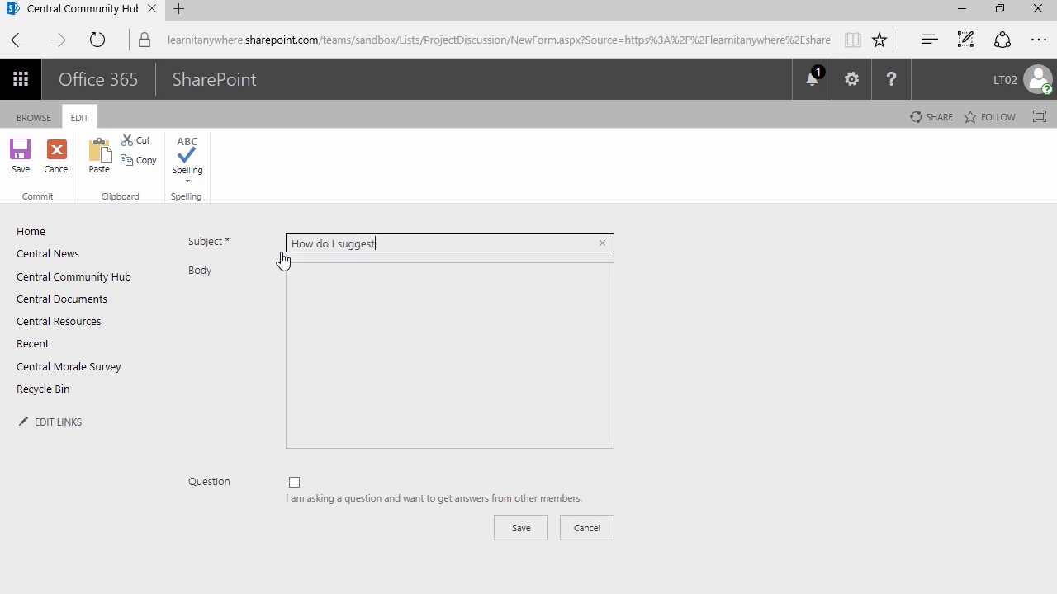
{"action": "type", "text": " a new project?"}
Enter the body "I can't seem to figure out who to talk to, or where to go.", mark it as a question and save the discussion.
{"action": "key", "text": "Tab"}
{"action": "type", "text": "I can"}
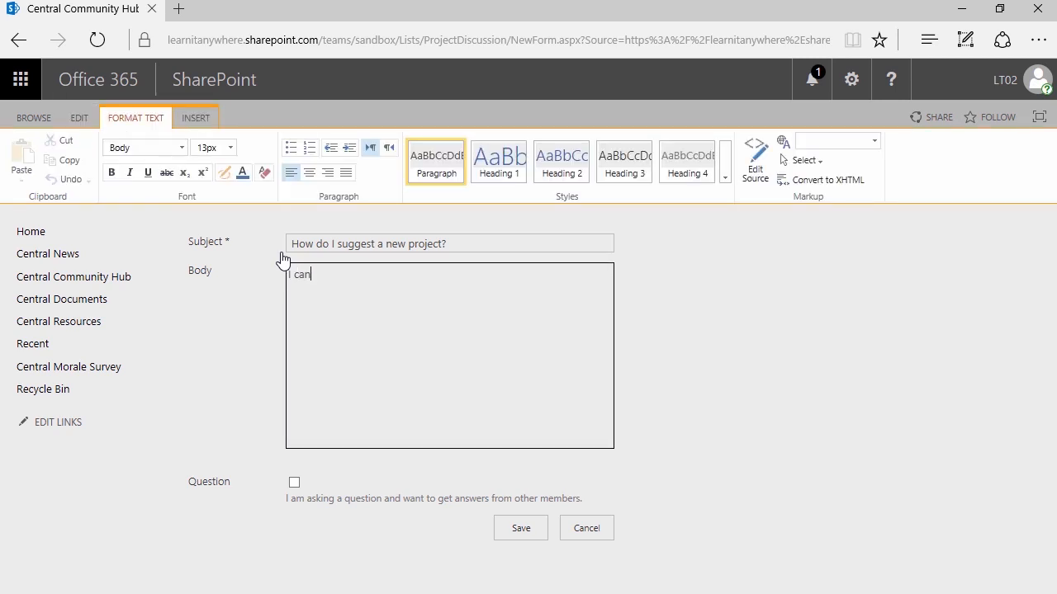
{"action": "type", "text": "'t seem to figure out who to ta"}
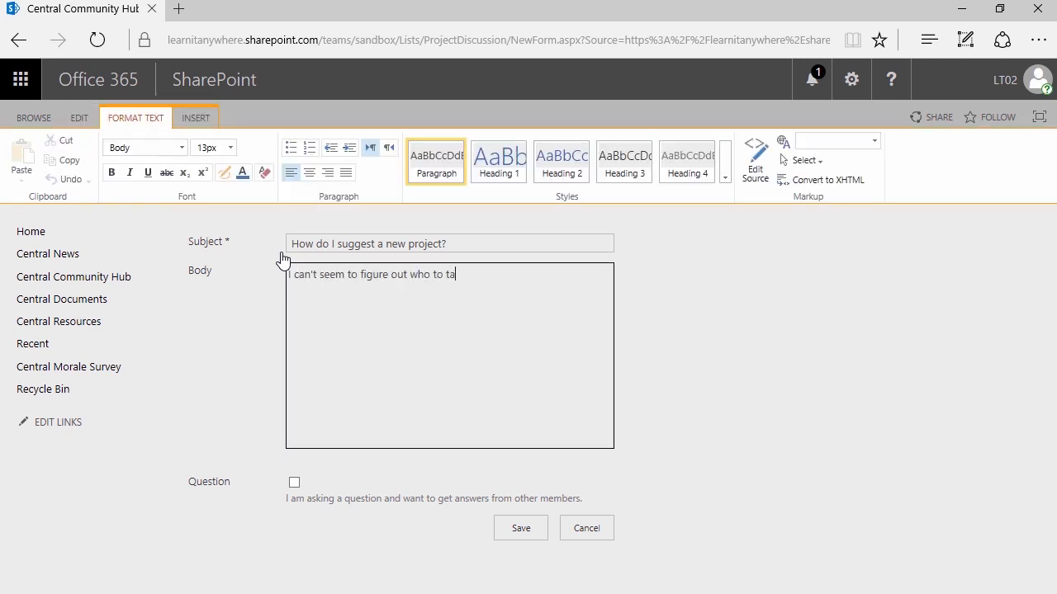
{"action": "type", "text": "lk to, or where to go."}
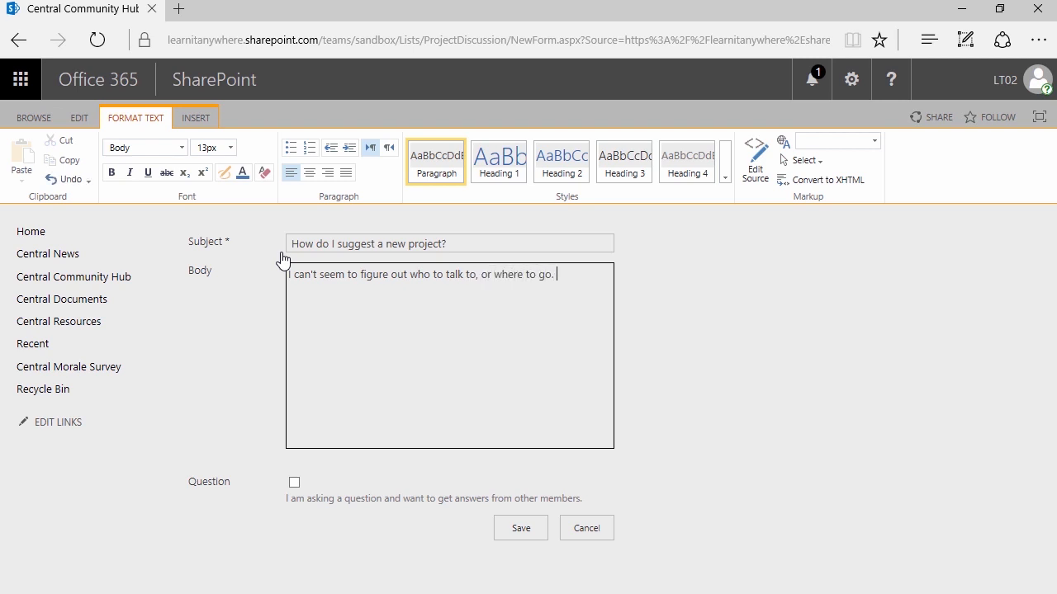
{"action": "left_click", "coordinate": [285, 485]}
{"action": "left_click", "coordinate": [526, 533]}
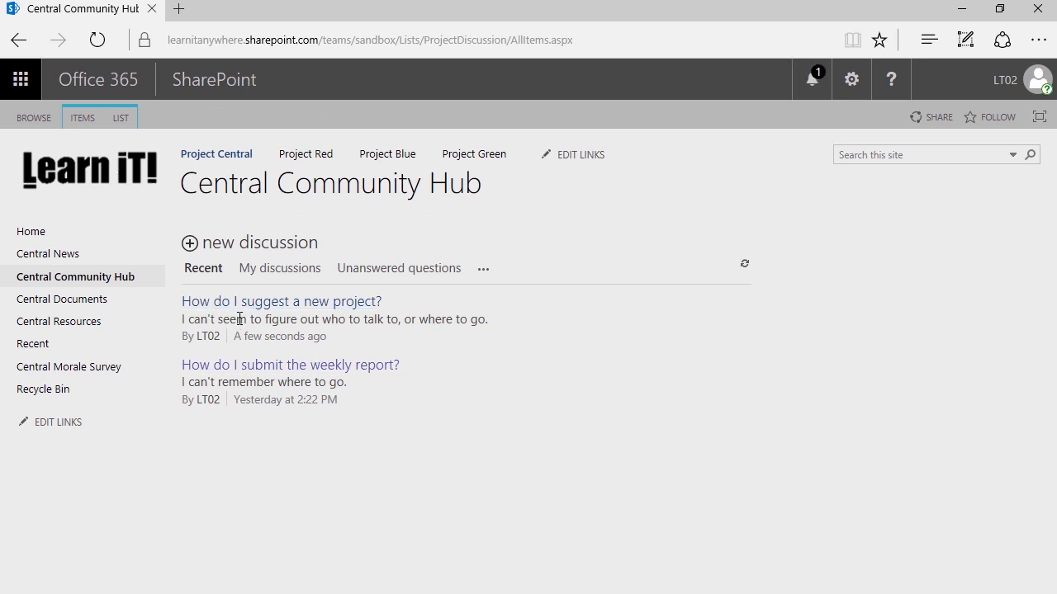
Open the "How do I suggest a new project?" discussion and read through its replies.
{"action": "mouse_move", "coordinate": [240, 330]}
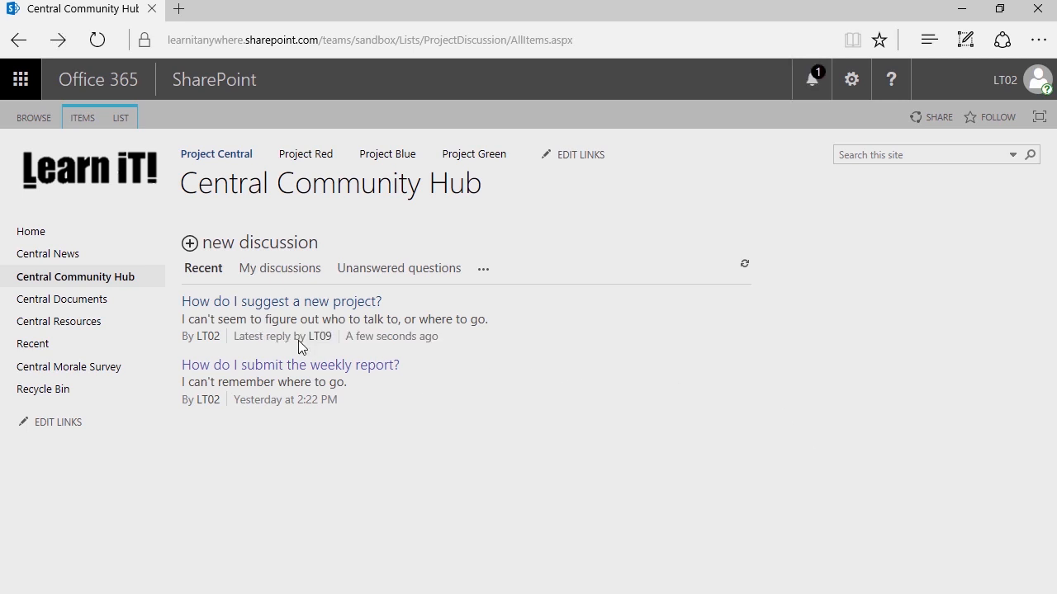
{"action": "left_click", "coordinate": [245, 304]}
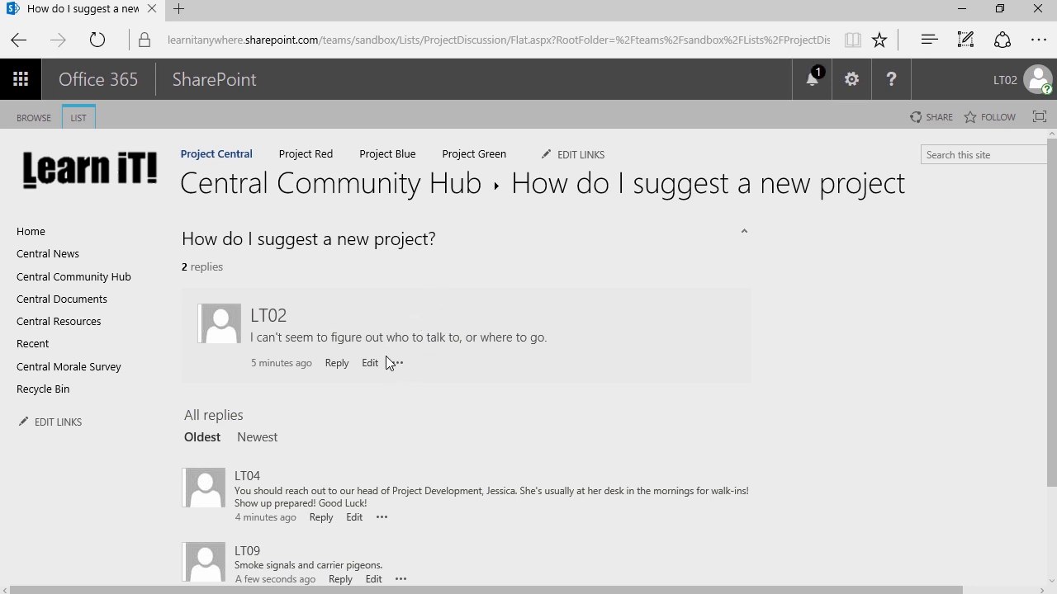
{"action": "scroll", "coordinate": [289, 409], "scroll_direction": "down", "scroll_amount": 1}
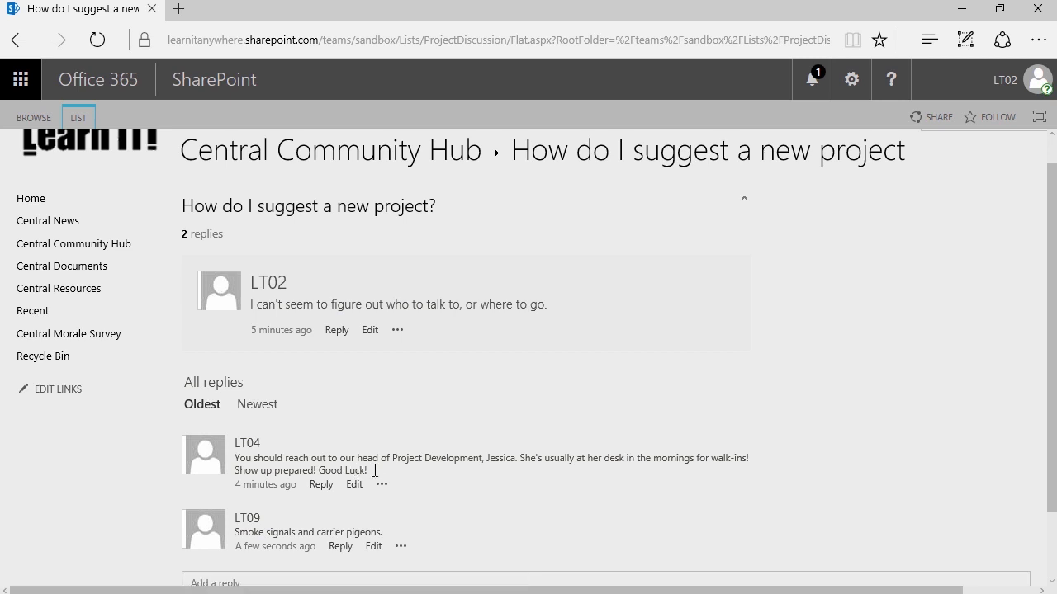
{"action": "scroll", "coordinate": [242, 512], "scroll_direction": "down", "scroll_amount": 2}
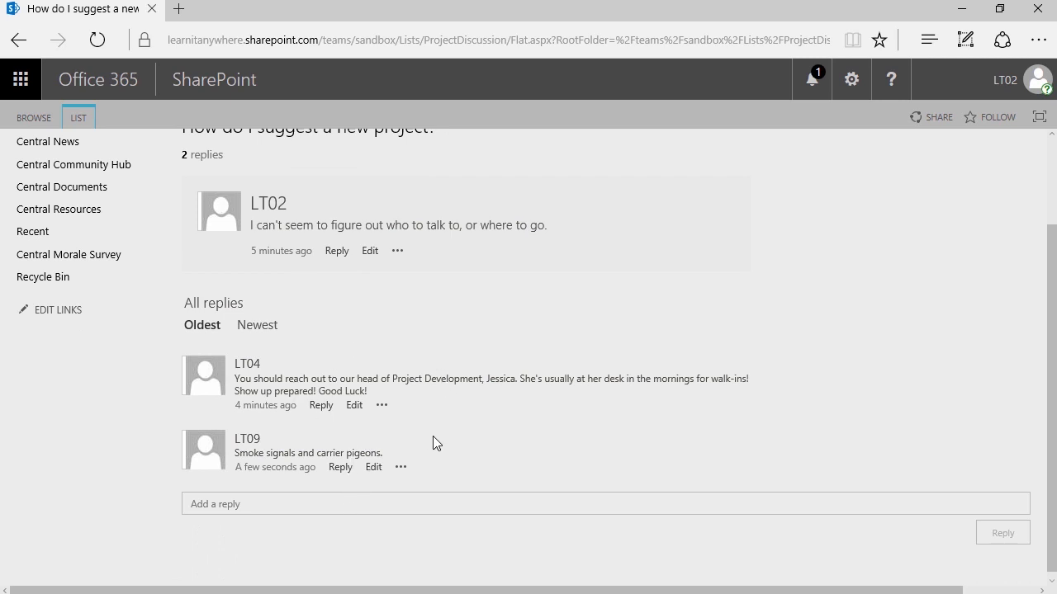
Reply to LT04's post in the discussion with "Great tip! Thanks!" and view the posted response.
{"action": "left_click", "coordinate": [321, 406]}
{"action": "type", "text": "Great tip"}
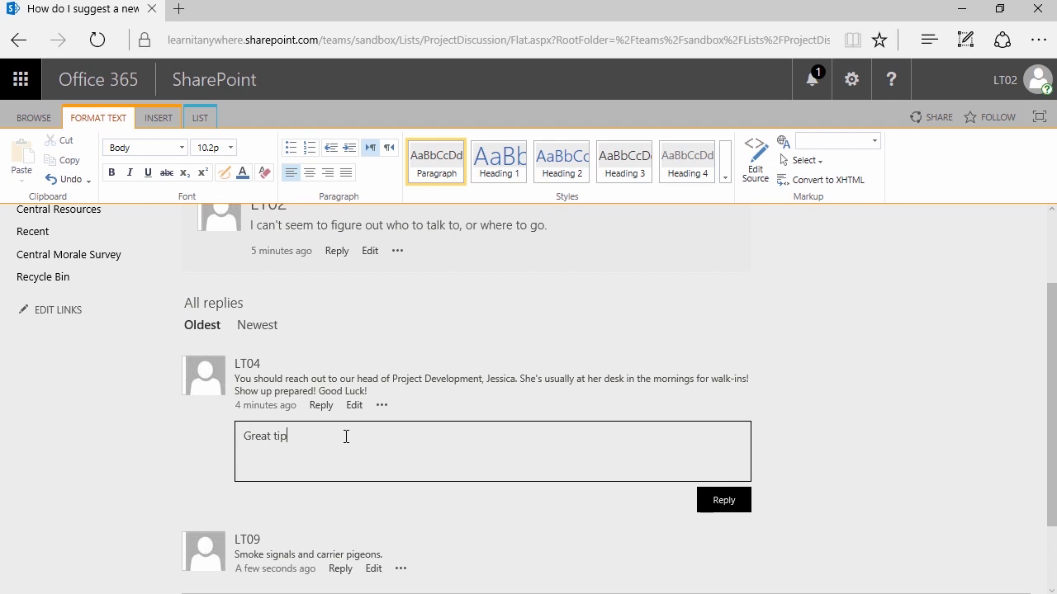
{"action": "type", "text": "! Thanks!"}
{"action": "key", "text": "Return"}
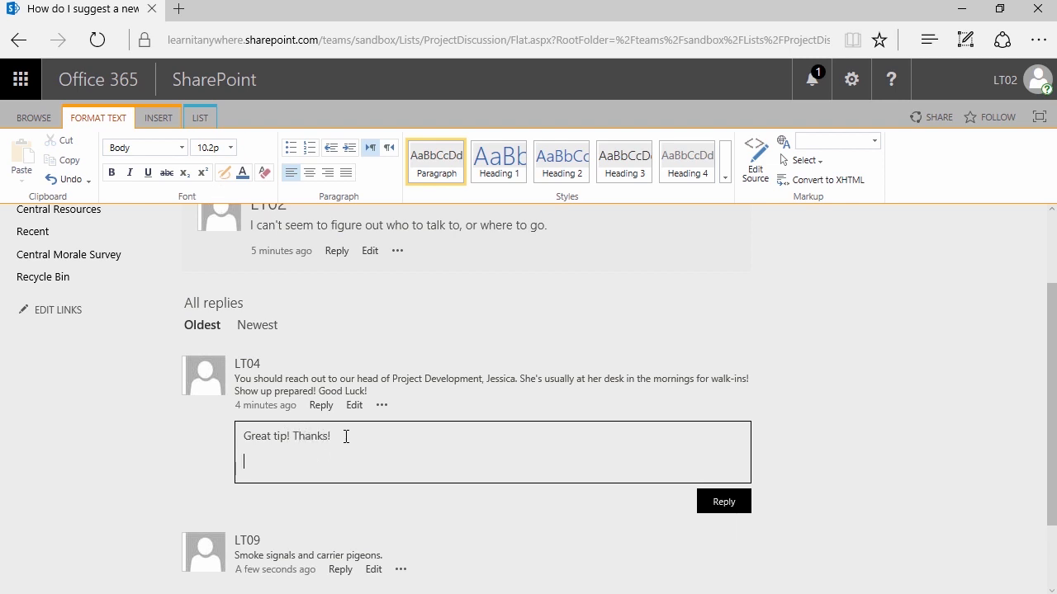
{"action": "left_click", "coordinate": [722, 506]}
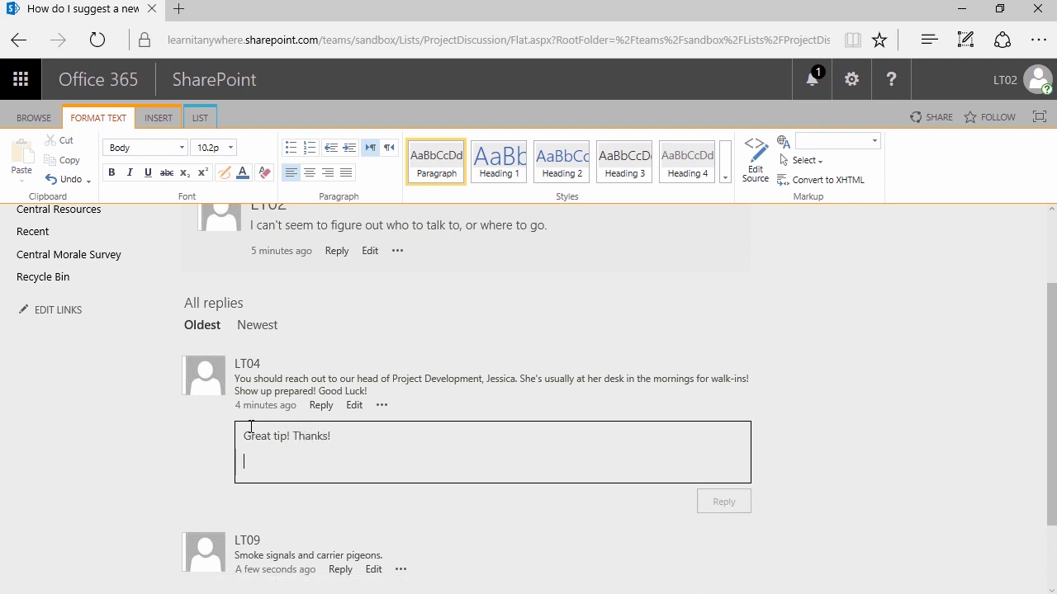
{"action": "scroll", "coordinate": [323, 467], "scroll_direction": "down", "scroll_amount": 1}
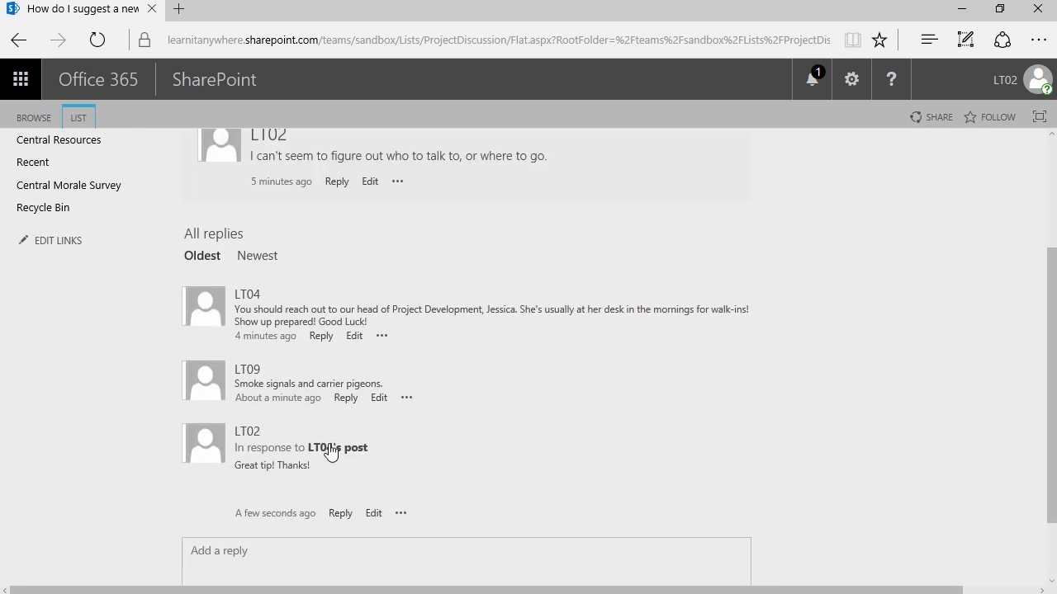
Reply to LT09's post in the discussion with "Do you recommend a particular breed of pigeon?".
{"action": "left_click", "coordinate": [345, 398]}
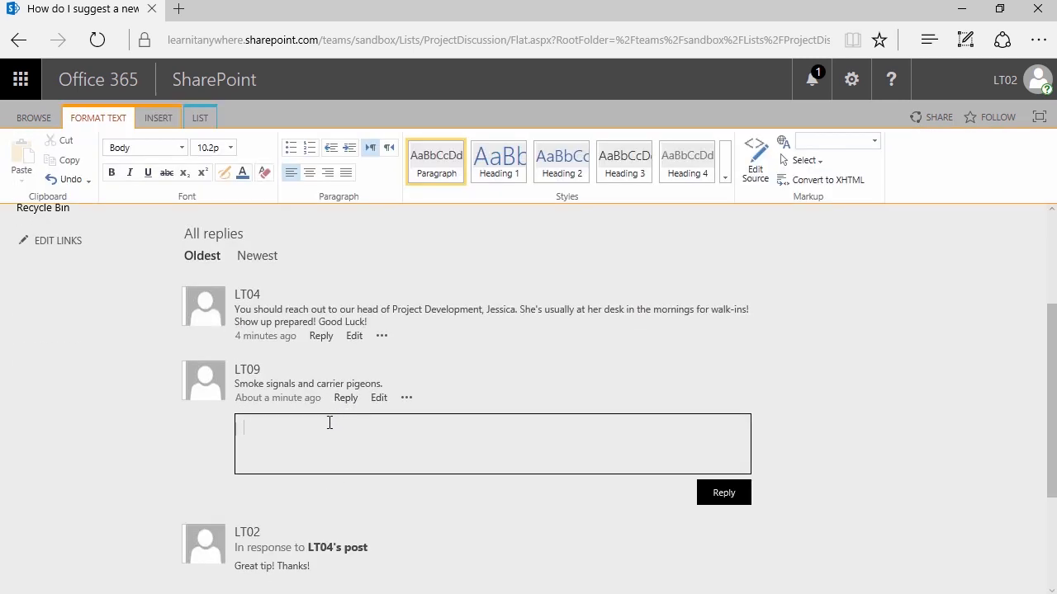
{"action": "type", "text": "Do you recommend a particula"}
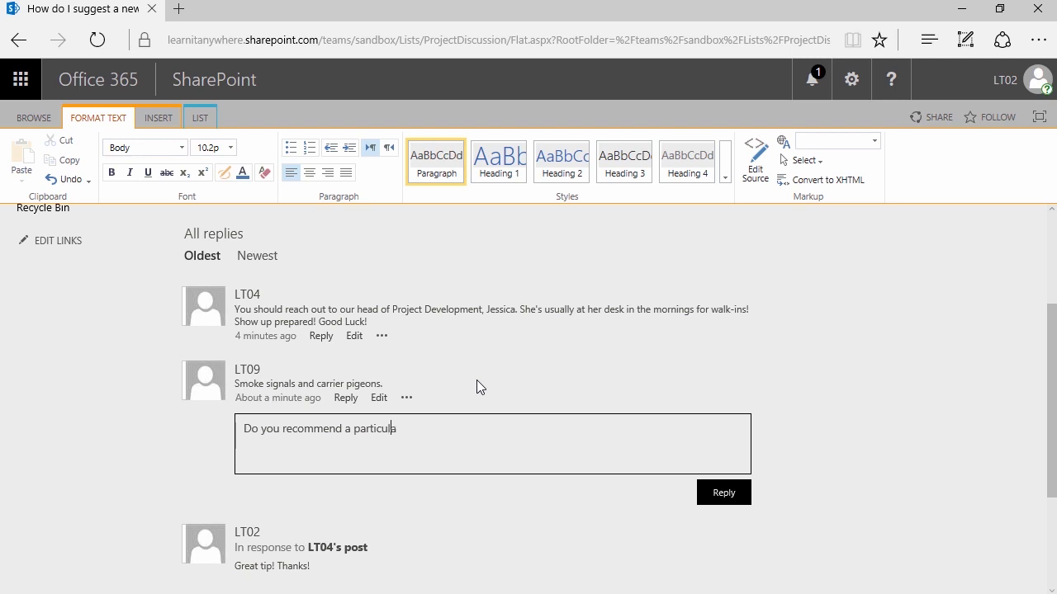
{"action": "type", "text": "r breed of pigeon?"}
{"action": "left_click", "coordinate": [716, 497]}
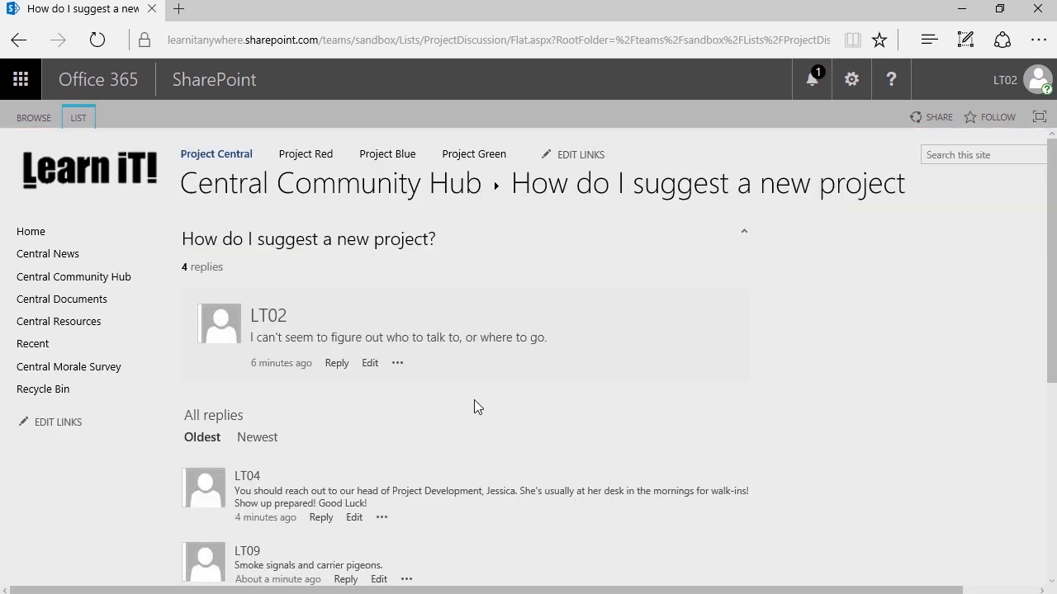
Mark LT04's reply as the best reply to the discussion, review it below the question and leave the discussion.
{"action": "scroll", "coordinate": [379, 412], "scroll_direction": "down", "scroll_amount": 2}
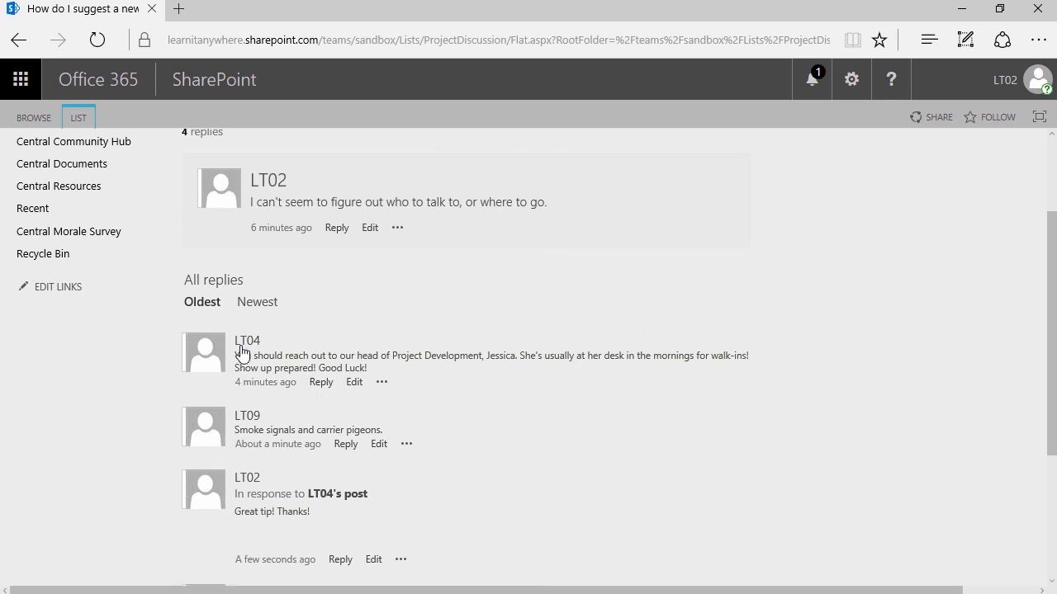
{"action": "left_click", "coordinate": [383, 384]}
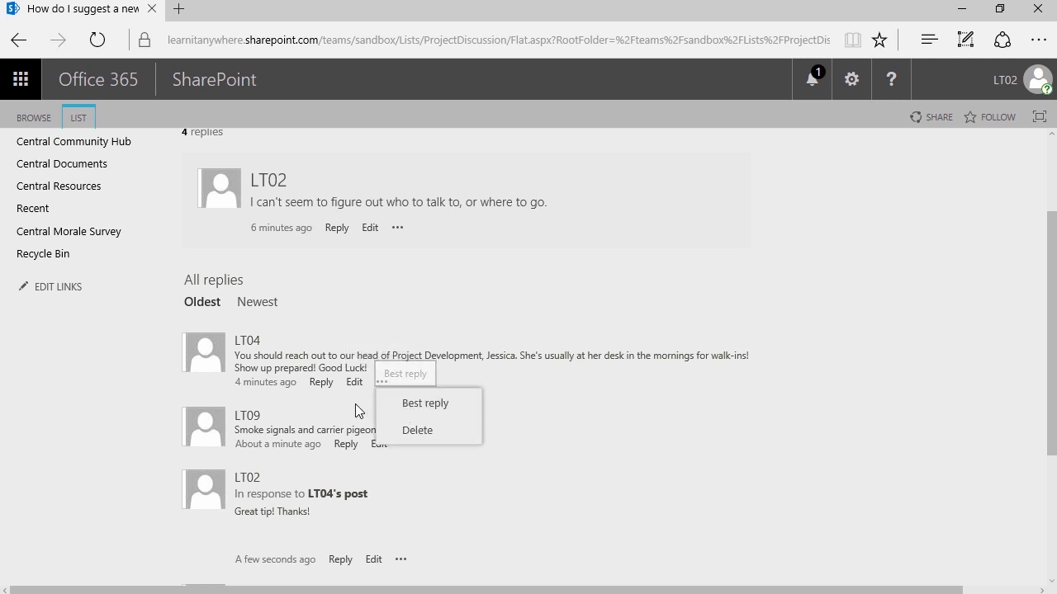
{"action": "left_click", "coordinate": [411, 406]}
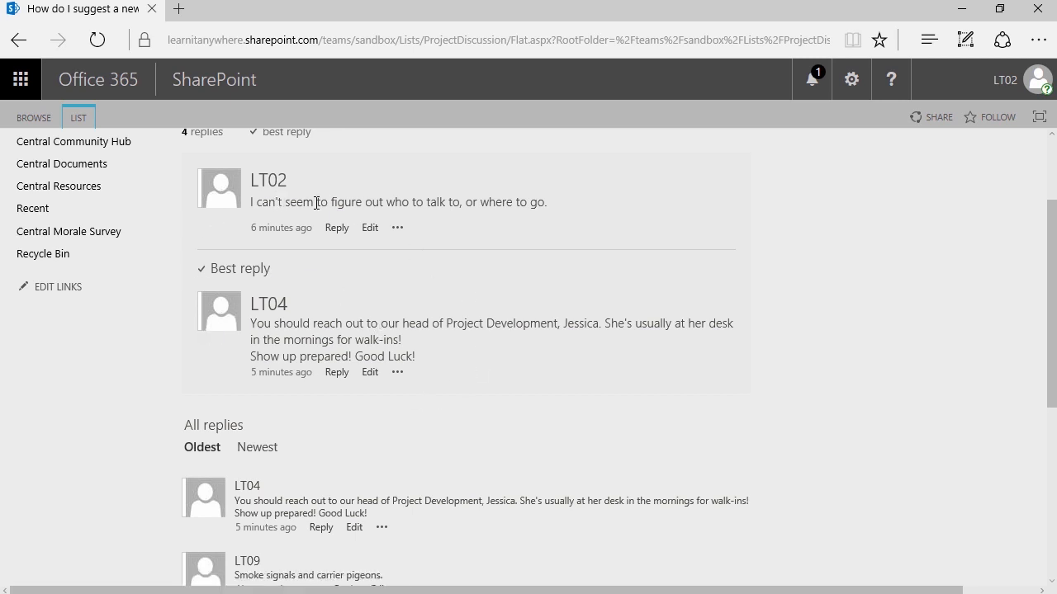
{"action": "scroll", "coordinate": [274, 279], "scroll_direction": "up", "scroll_amount": 2}
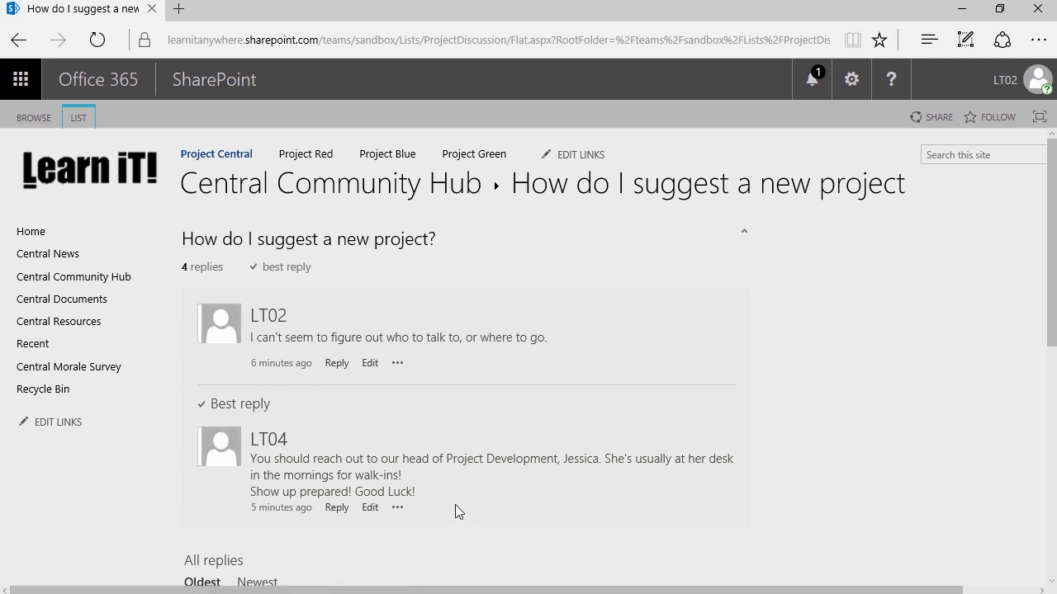
{"action": "left_click", "coordinate": [236, 200]}
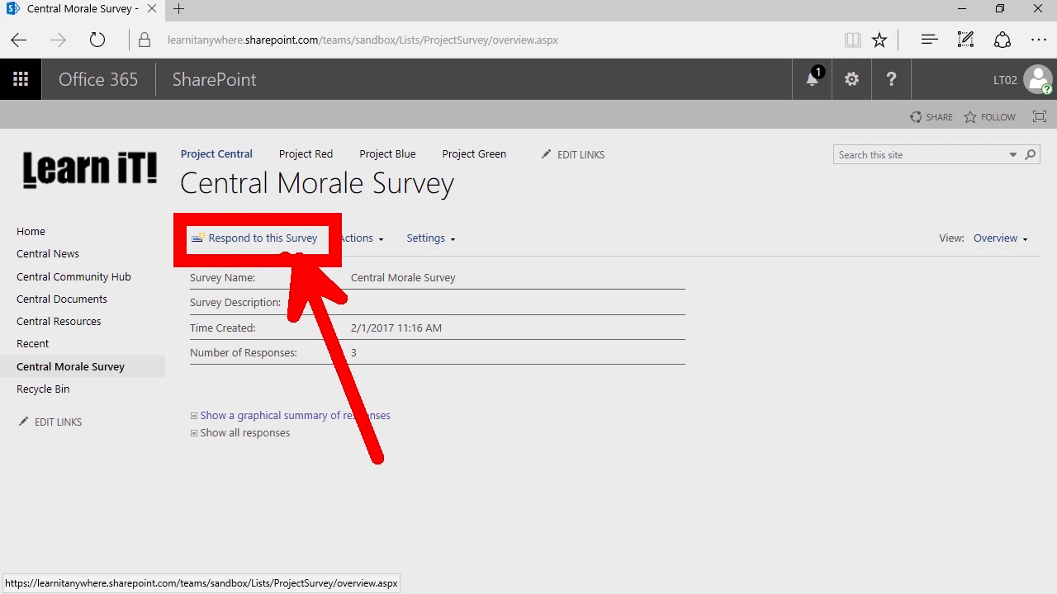
Respond to the Central Morale Survey with the café statement checked, "More bagels." as the desired change and both ratings at 5, and finish it.
{"action": "left_click", "coordinate": [263, 239]}
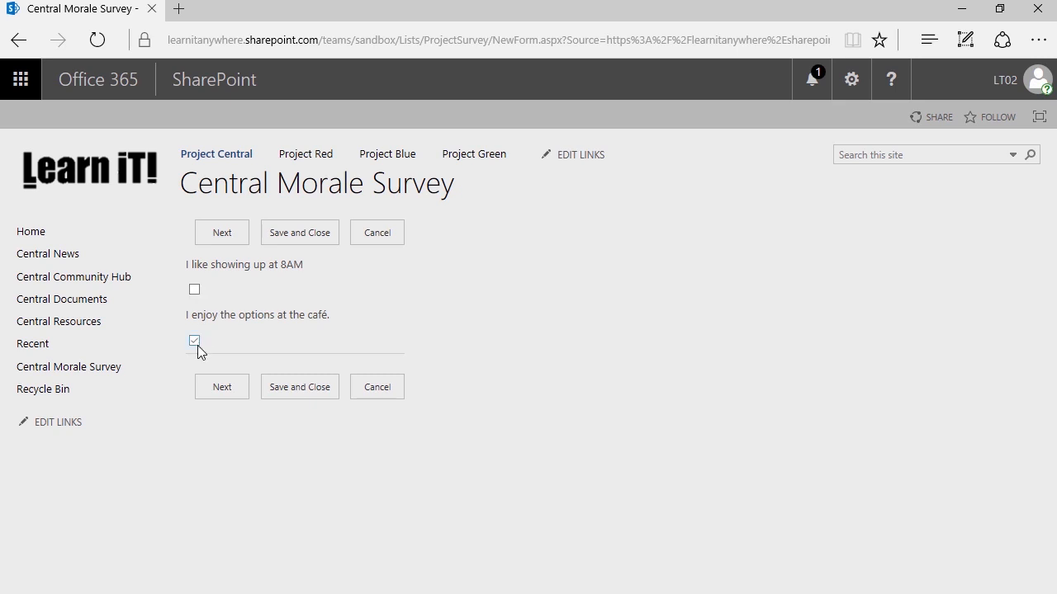
{"action": "left_click", "coordinate": [229, 383]}
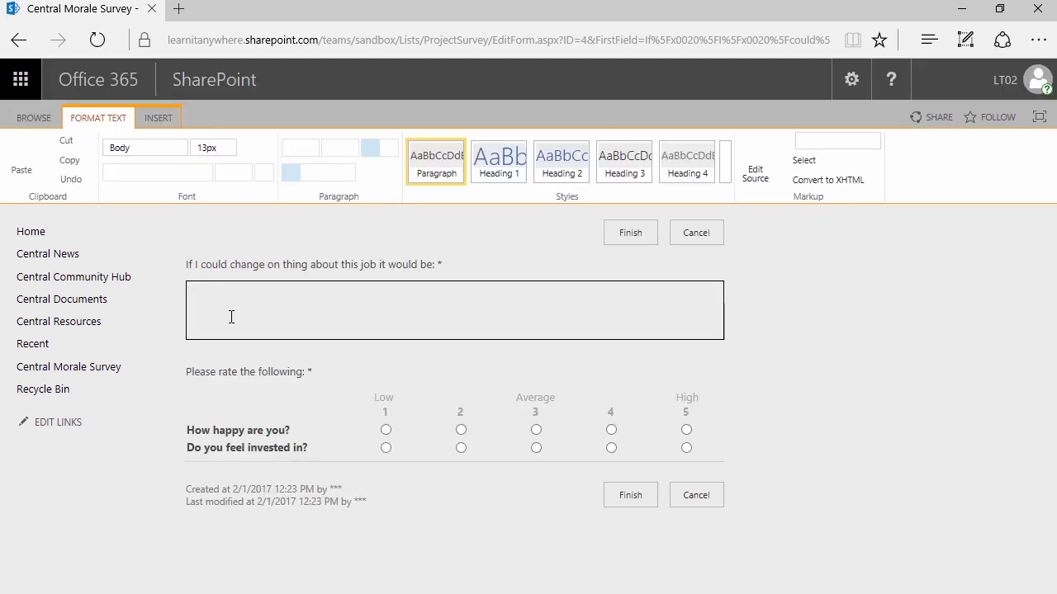
{"action": "type", "text": "More bagels."}
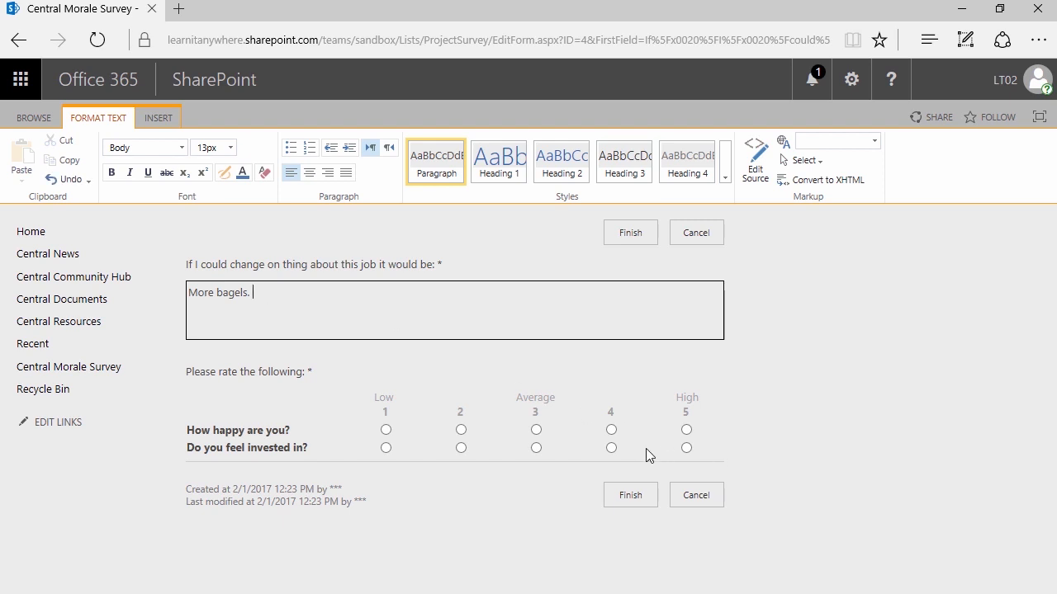
{"action": "left_click", "coordinate": [686, 430]}
{"action": "left_click", "coordinate": [686, 447]}
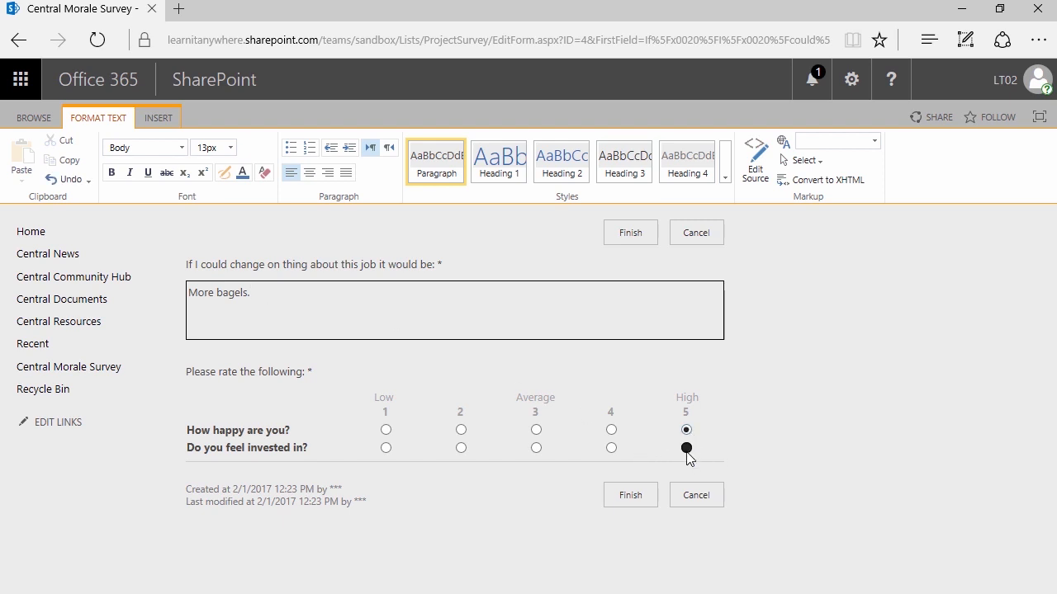
{"action": "left_click", "coordinate": [637, 495]}
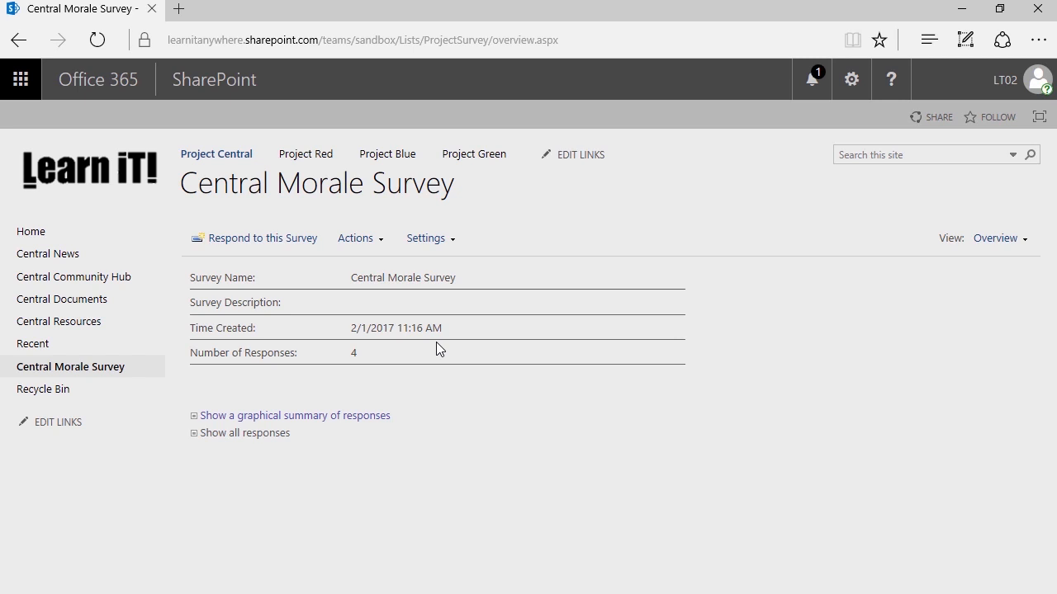
Start another response to the Central Morale Survey and cancel it on the second page, deleting the partial response.
{"action": "left_click", "coordinate": [256, 240]}
{"action": "left_click", "coordinate": [216, 234]}
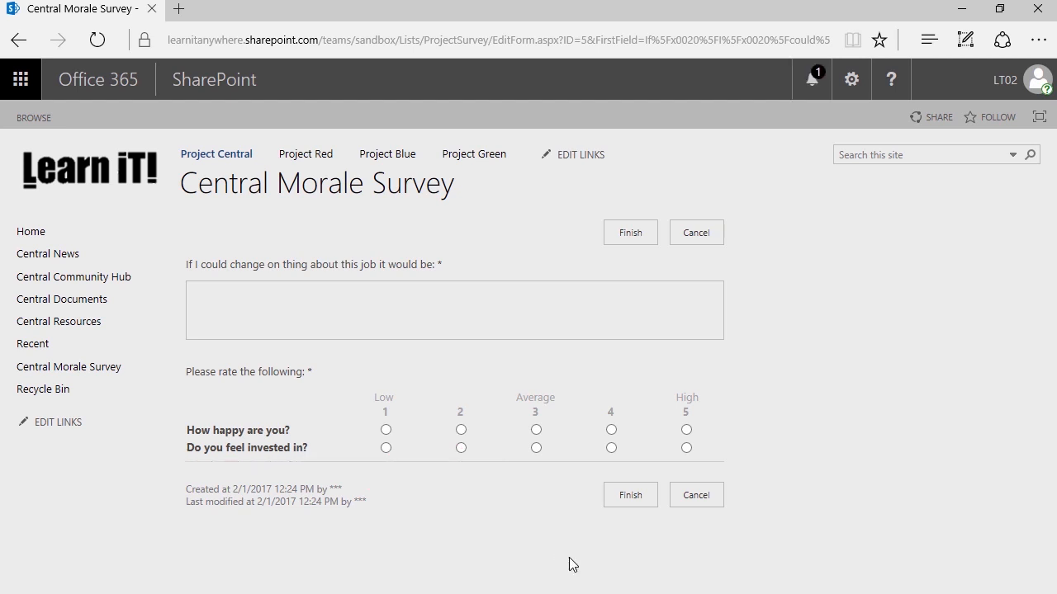
{"action": "left_click", "coordinate": [675, 490]}
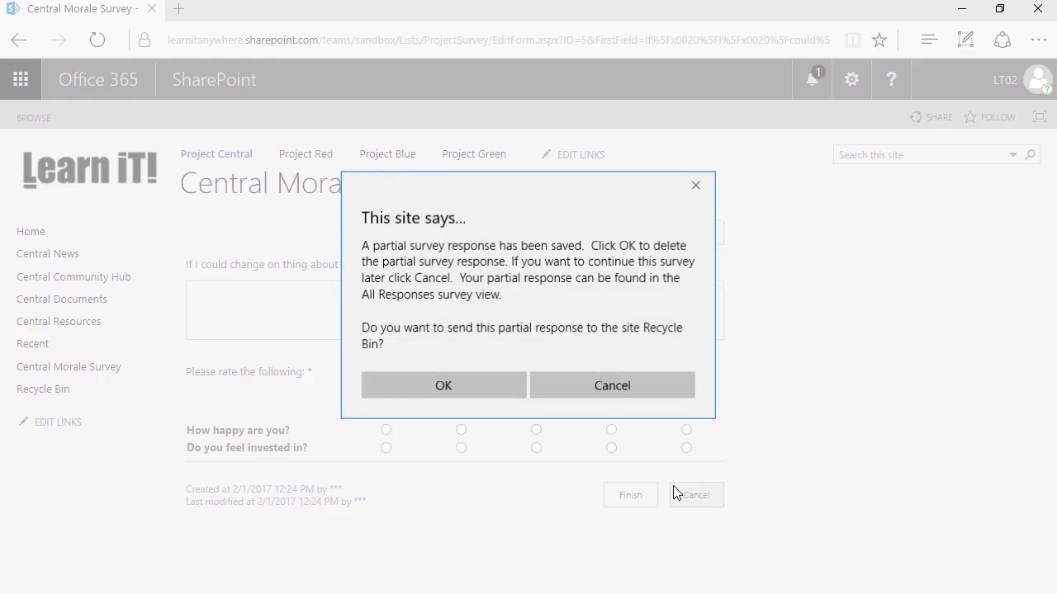
{"action": "left_click", "coordinate": [437, 386]}
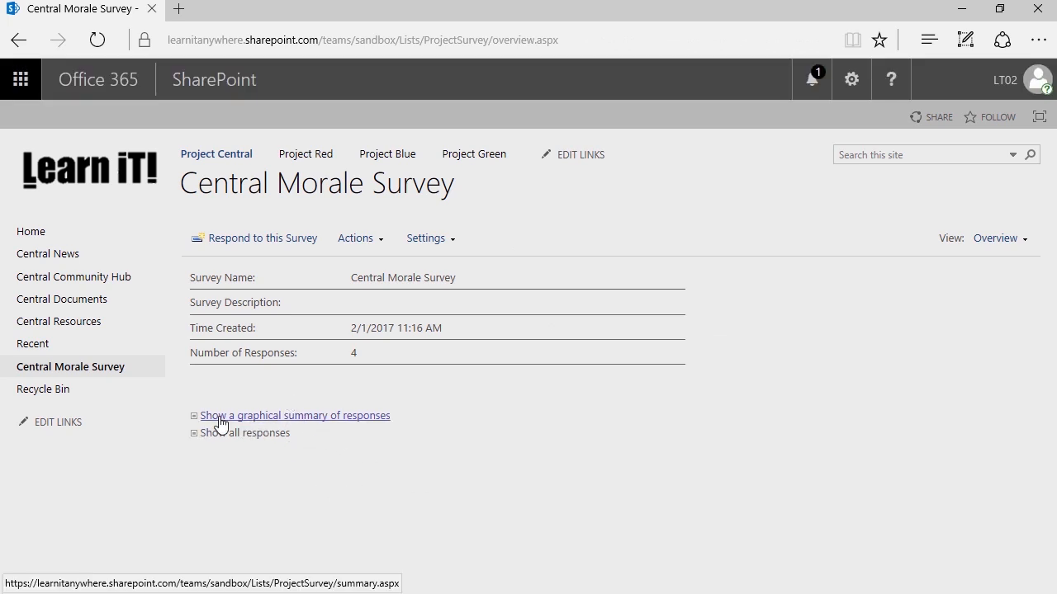
Examine the survey's graphical summary for all four questions, and return to the overview to show all responses.
{"action": "left_click", "coordinate": [303, 418]}
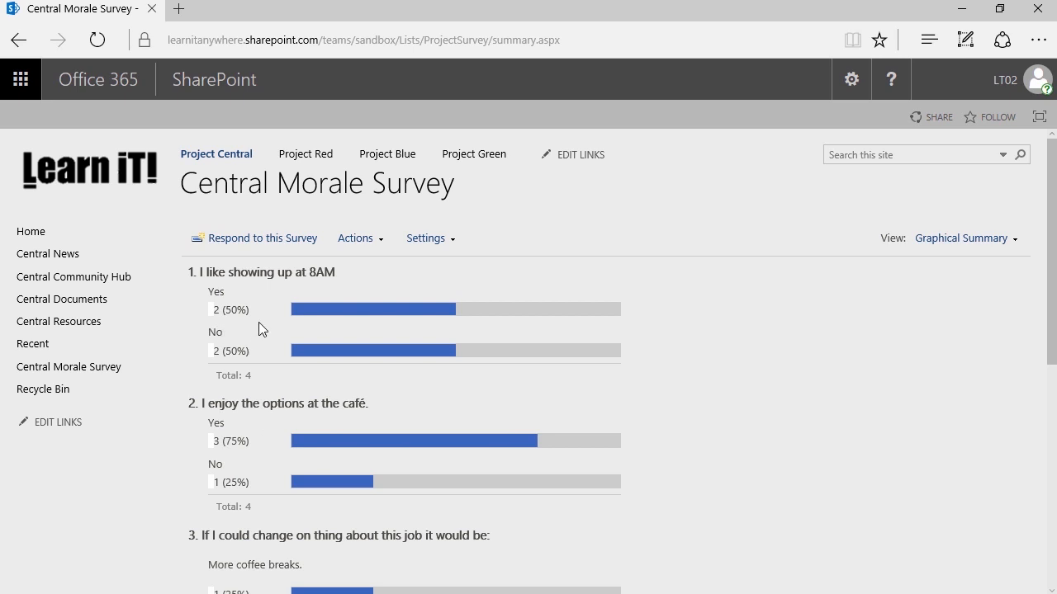
{"action": "scroll", "coordinate": [265, 325], "scroll_direction": "down", "scroll_amount": 2}
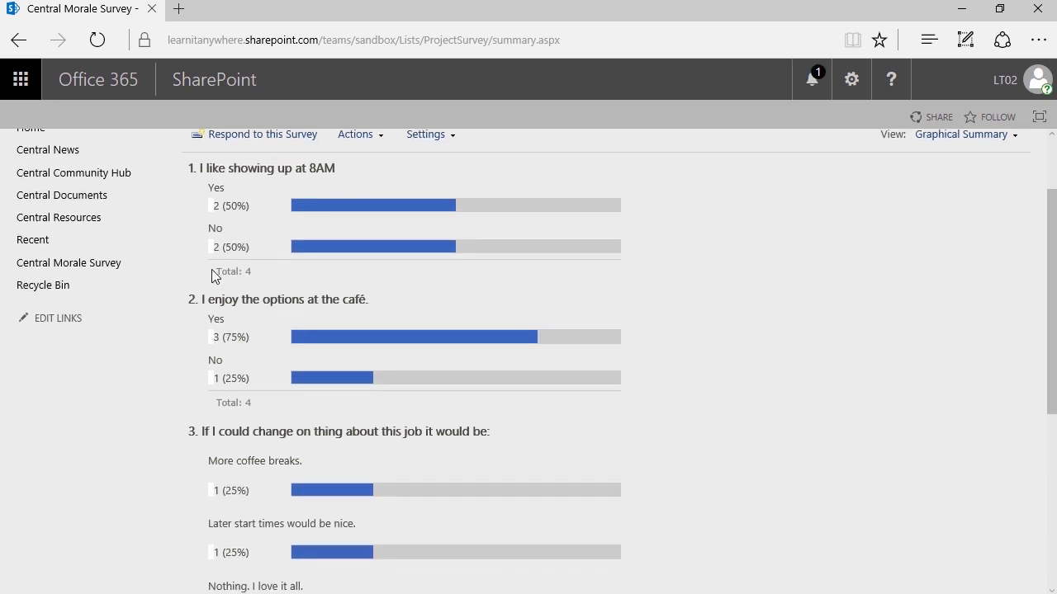
{"action": "scroll", "coordinate": [212, 272], "scroll_direction": "down", "scroll_amount": 3}
{"action": "scroll", "coordinate": [216, 275], "scroll_direction": "up", "scroll_amount": 4}
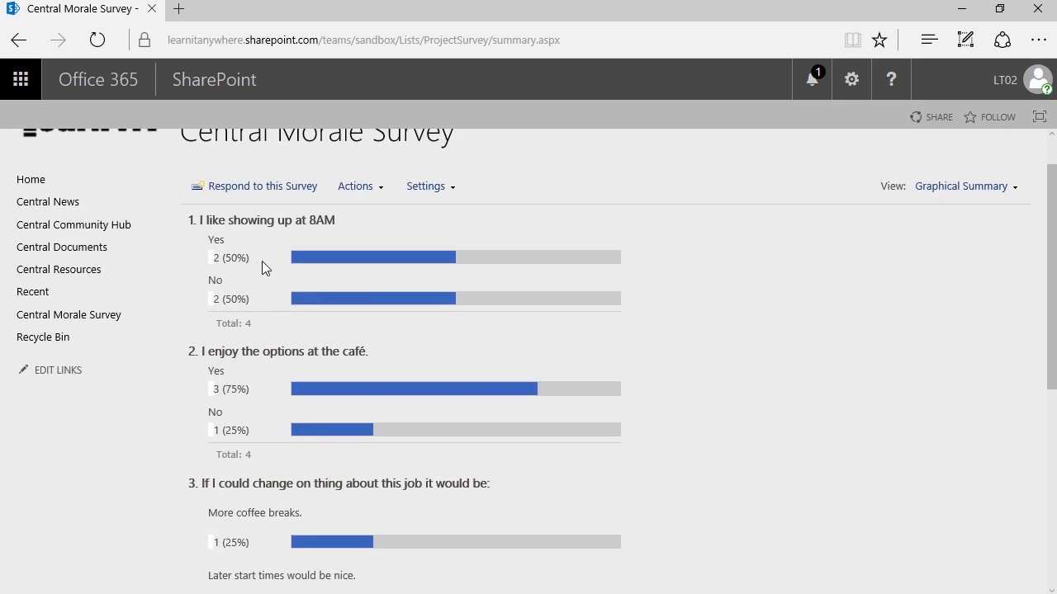
{"action": "scroll", "coordinate": [272, 258], "scroll_direction": "down", "scroll_amount": 2}
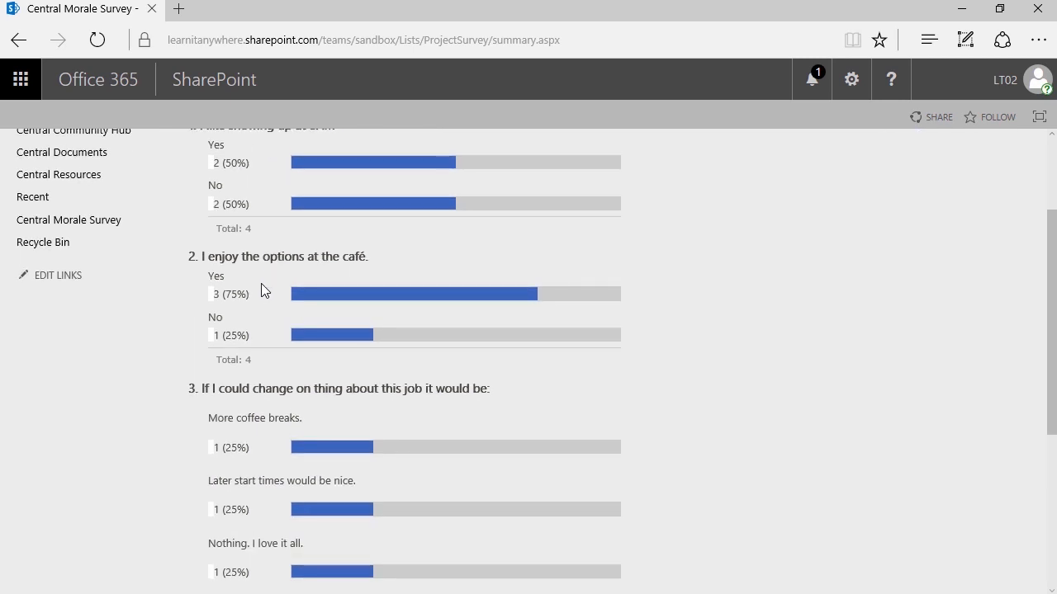
{"action": "scroll", "coordinate": [261, 283], "scroll_direction": "down", "scroll_amount": 2}
{"action": "scroll", "coordinate": [258, 355], "scroll_direction": "down", "scroll_amount": 1}
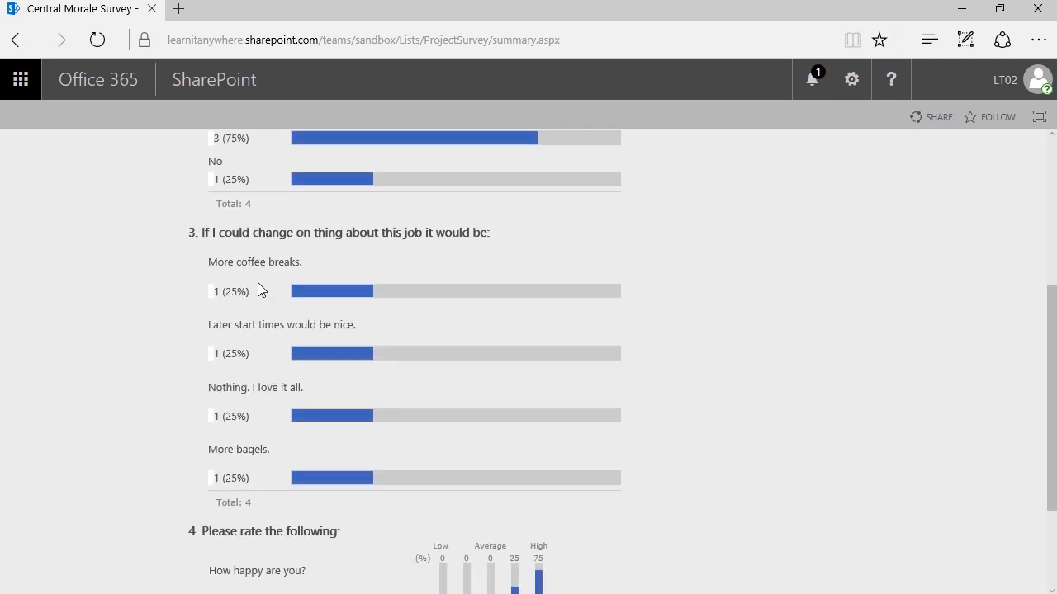
{"action": "scroll", "coordinate": [259, 409], "scroll_direction": "down", "scroll_amount": 3}
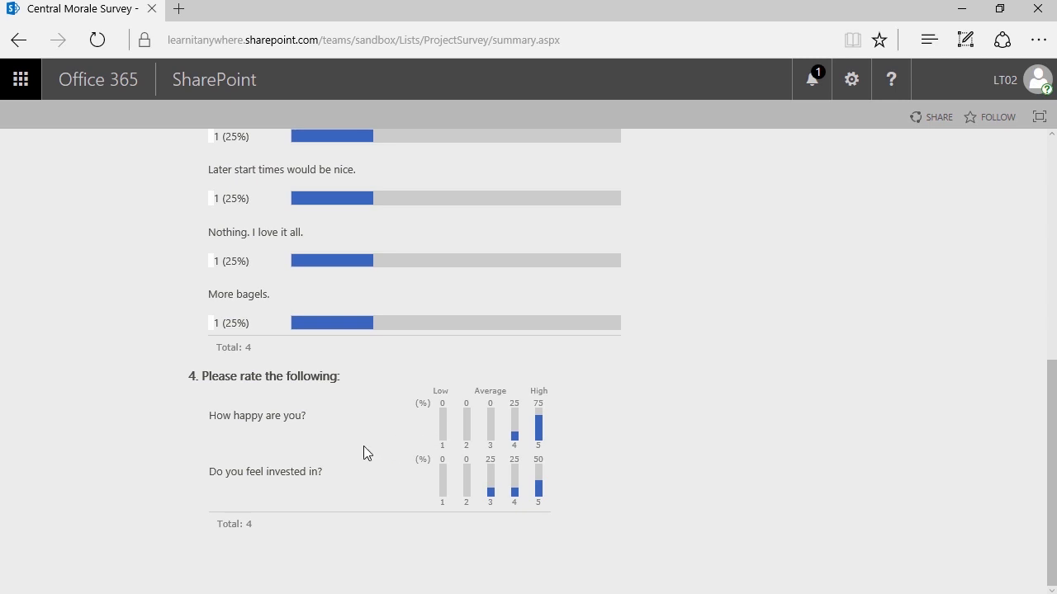
{"action": "scroll", "coordinate": [363, 449], "scroll_direction": "up", "scroll_amount": 5}
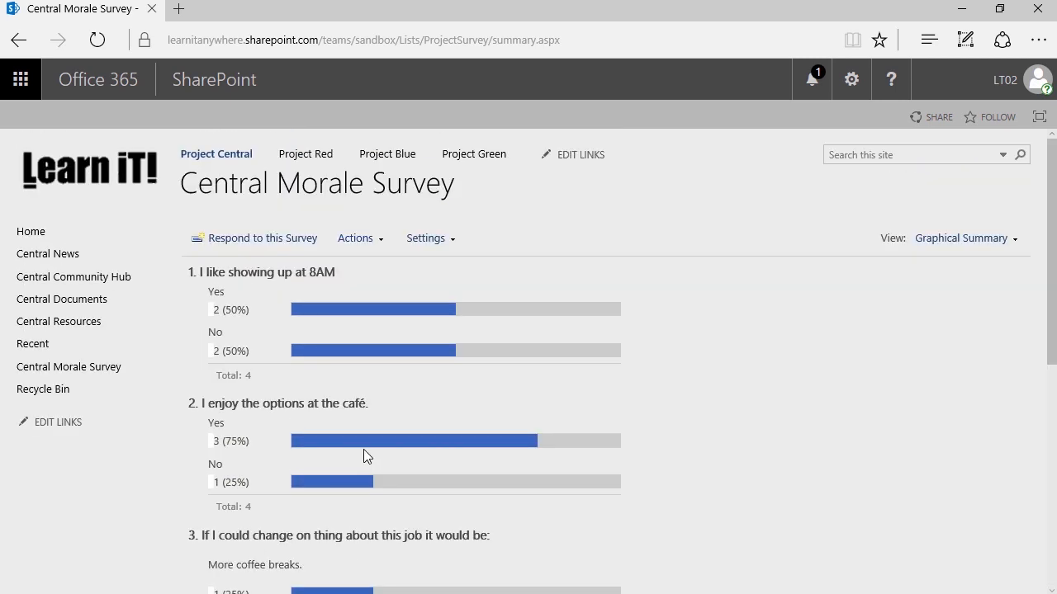
{"action": "left_click", "coordinate": [30, 41]}
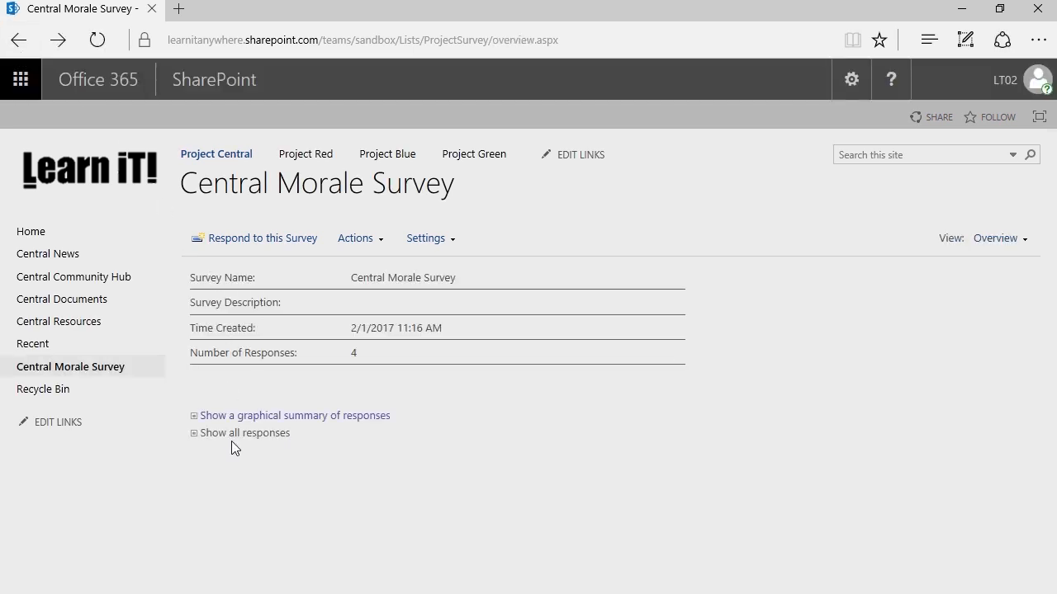
{"action": "left_click", "coordinate": [207, 436]}
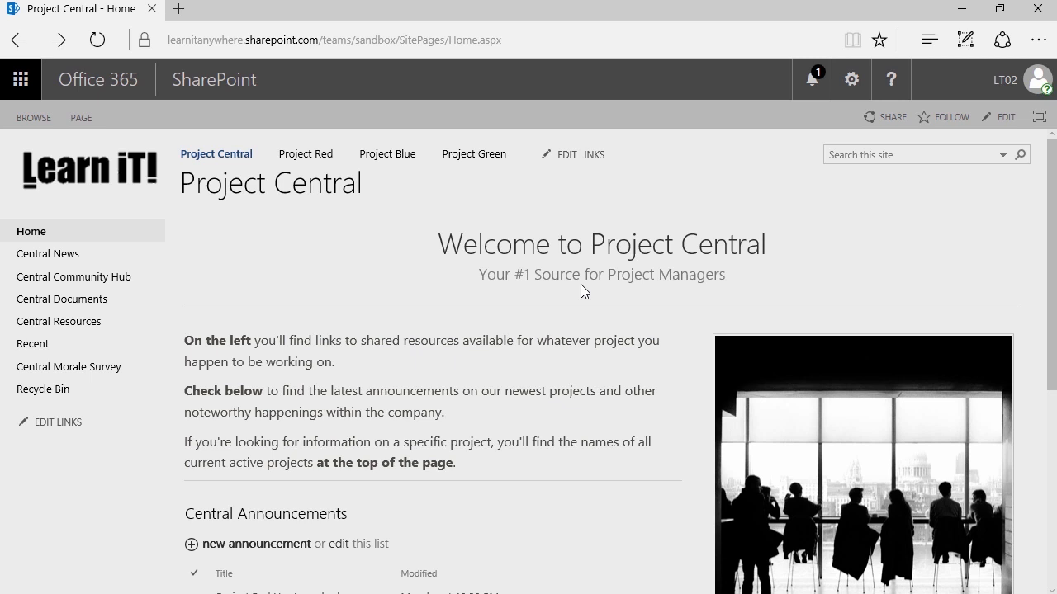
Open the Central Documents library and look at the item types that can be created there.
{"action": "left_click", "coordinate": [119, 300]}
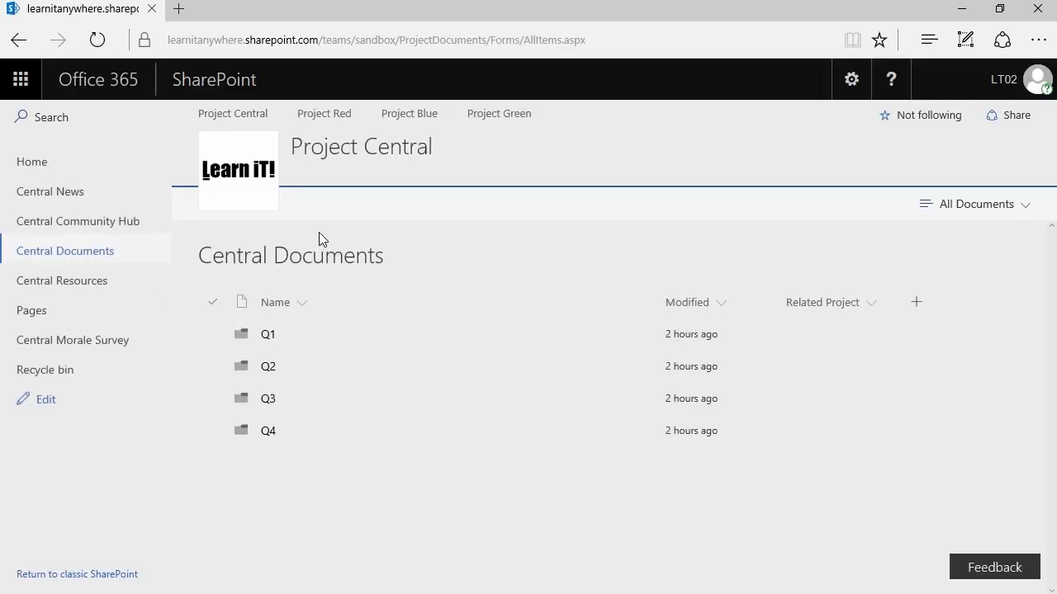
{"action": "left_click", "coordinate": [328, 218]}
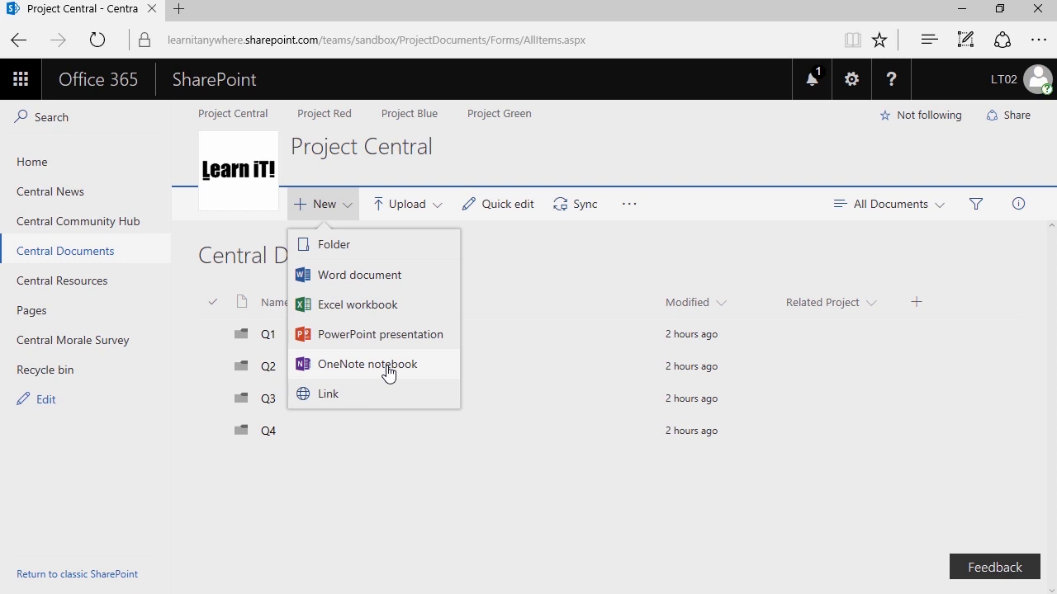
{"action": "left_click", "coordinate": [389, 518]}
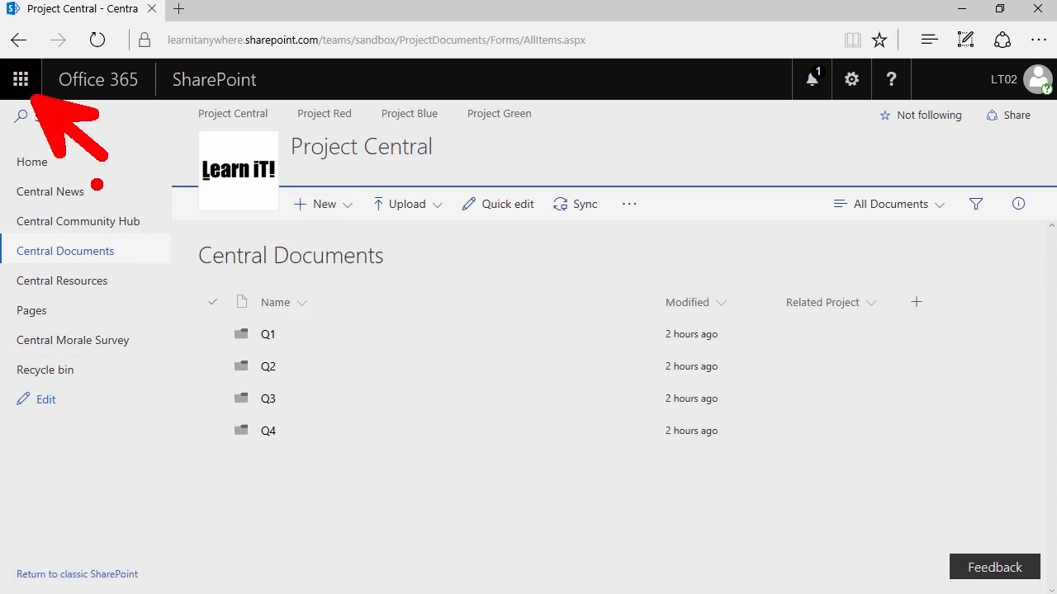
Compare the available Office 365 apps with the new-item types offered in the Central Documents library.
{"action": "left_click", "coordinate": [25, 82]}
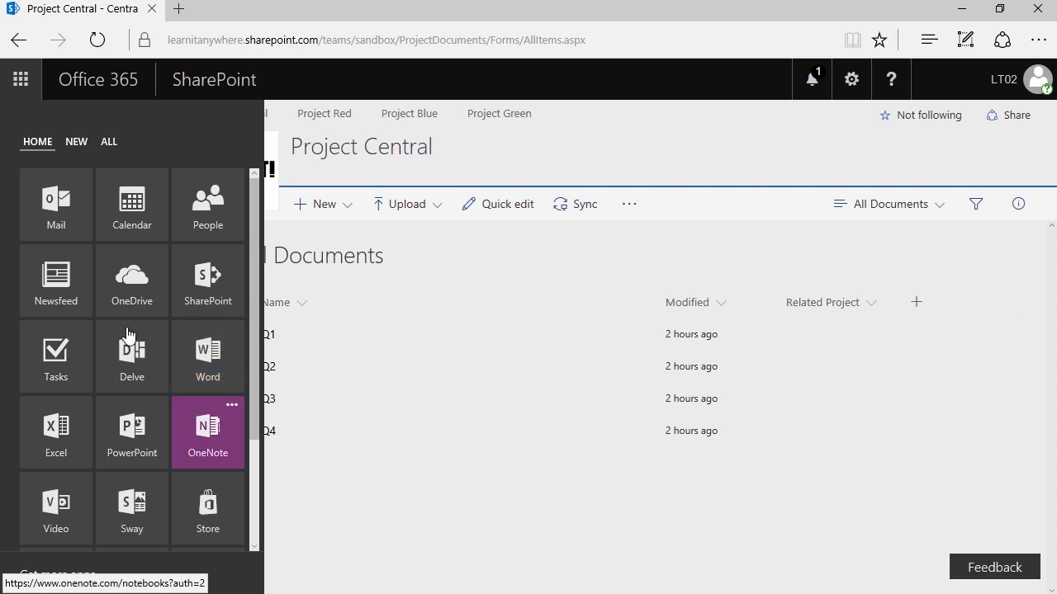
{"action": "left_click", "coordinate": [37, 83]}
{"action": "left_click", "coordinate": [337, 213]}
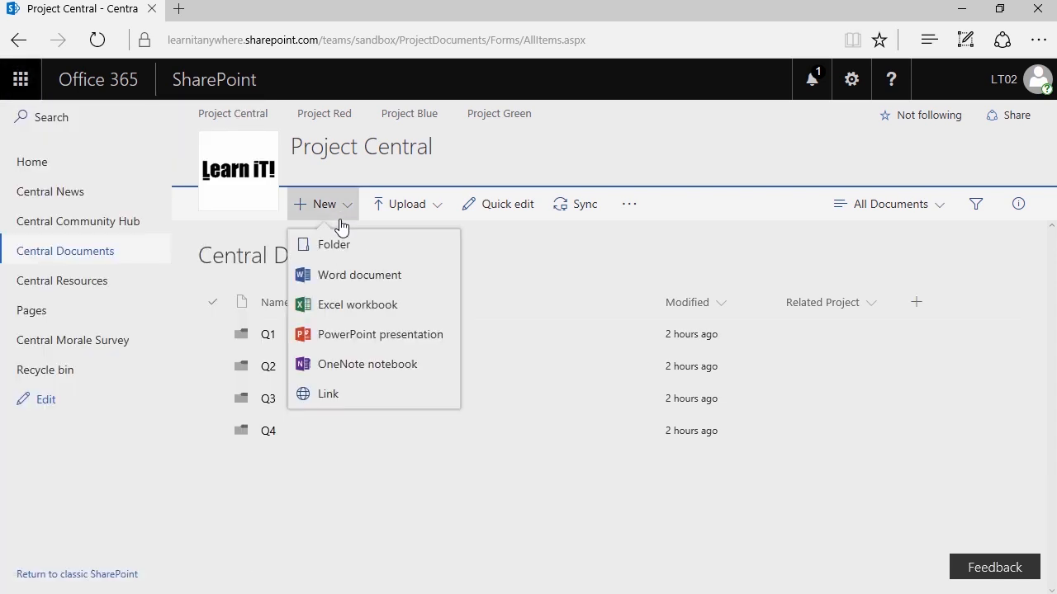
{"action": "left_click", "coordinate": [331, 213]}
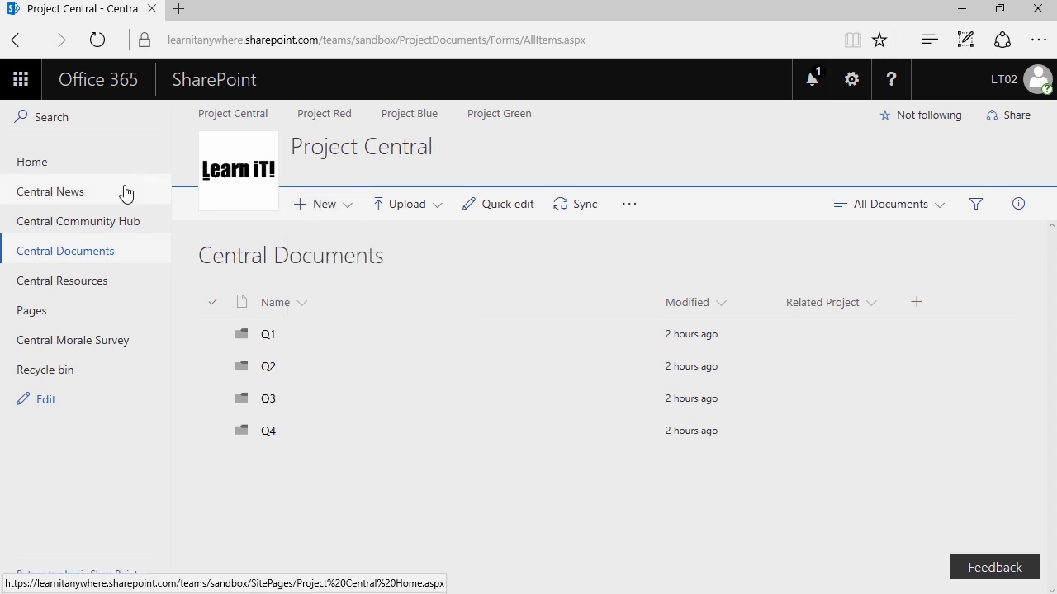
Return to the Project Central home page, open Word Online from the Office 365 apps and dismiss the What's New notice.
{"action": "left_click", "coordinate": [170, 225]}
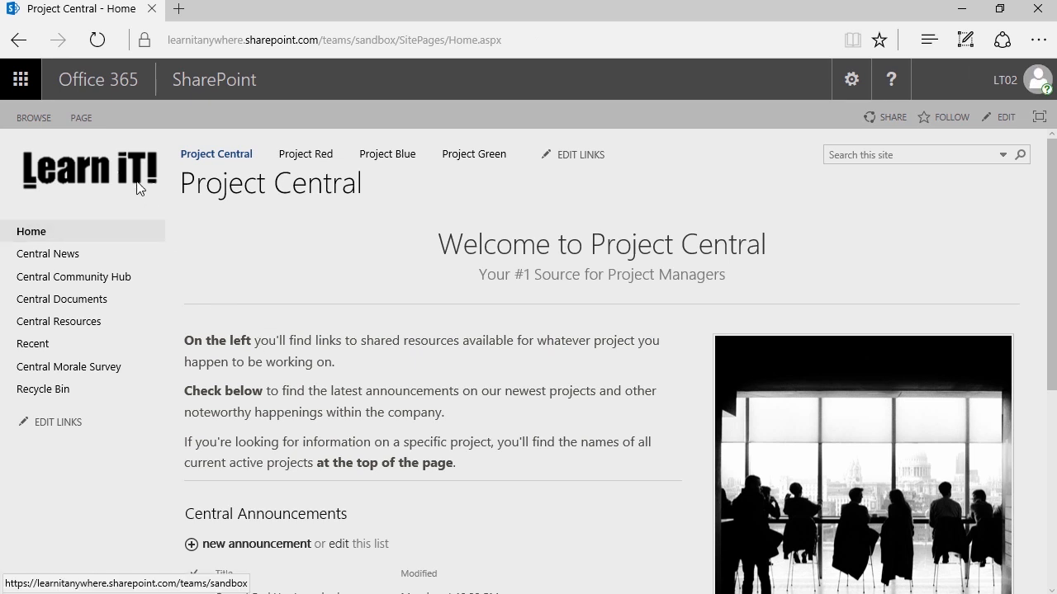
{"action": "left_click", "coordinate": [21, 80]}
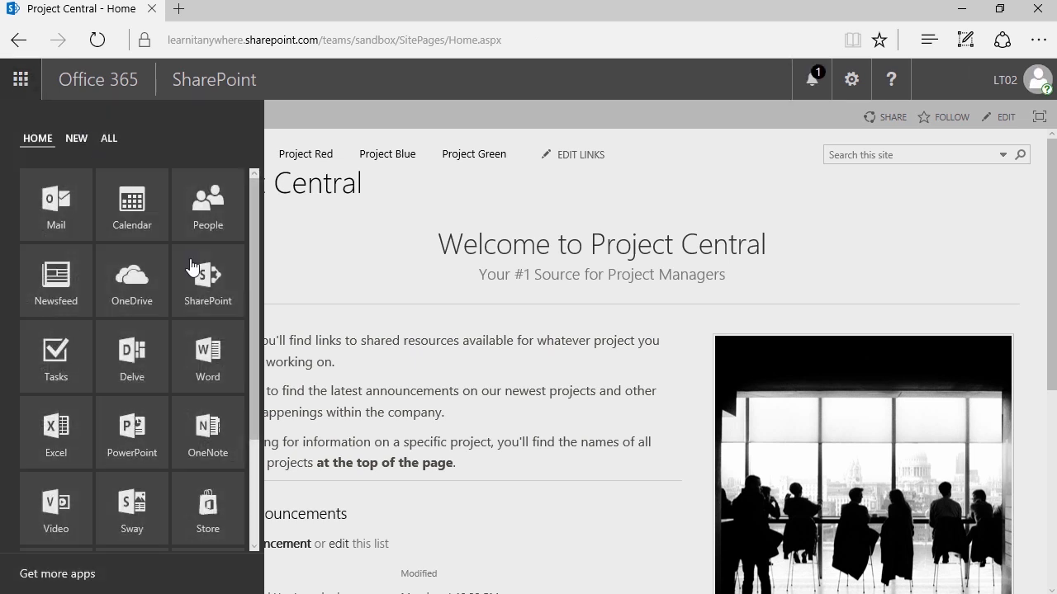
{"action": "left_click", "coordinate": [207, 371]}
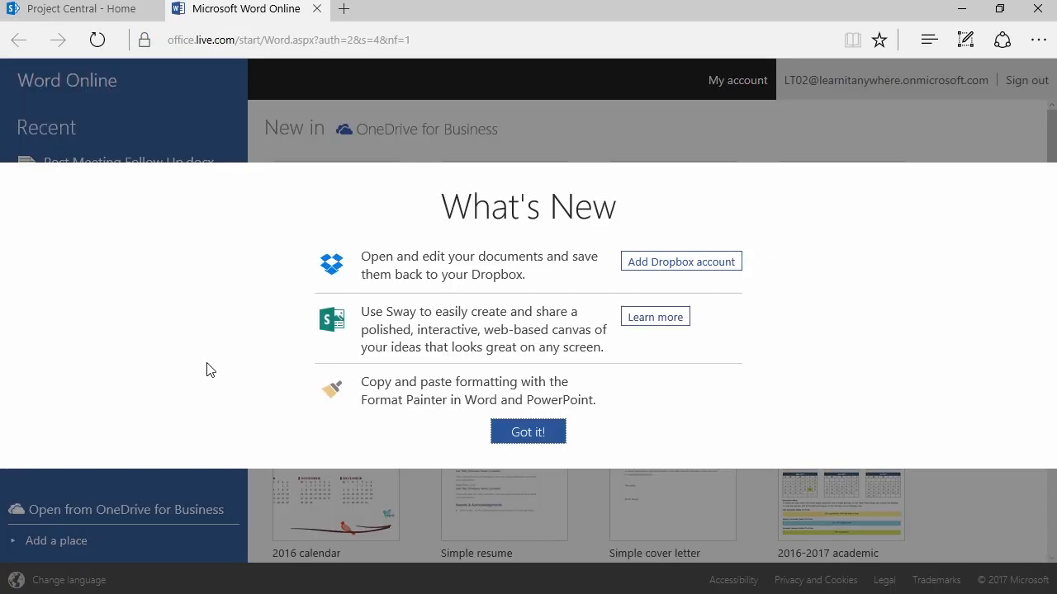
{"action": "left_click", "coordinate": [530, 440]}
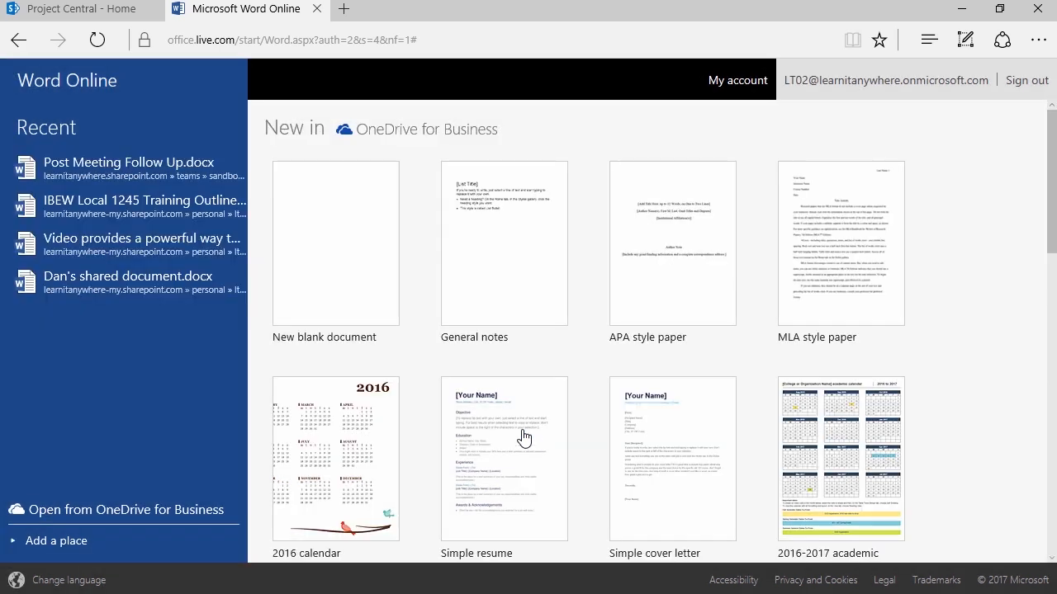
Create a new blank document and fill it with placeholder text using =rand(12,3).
{"action": "left_click", "coordinate": [345, 240]}
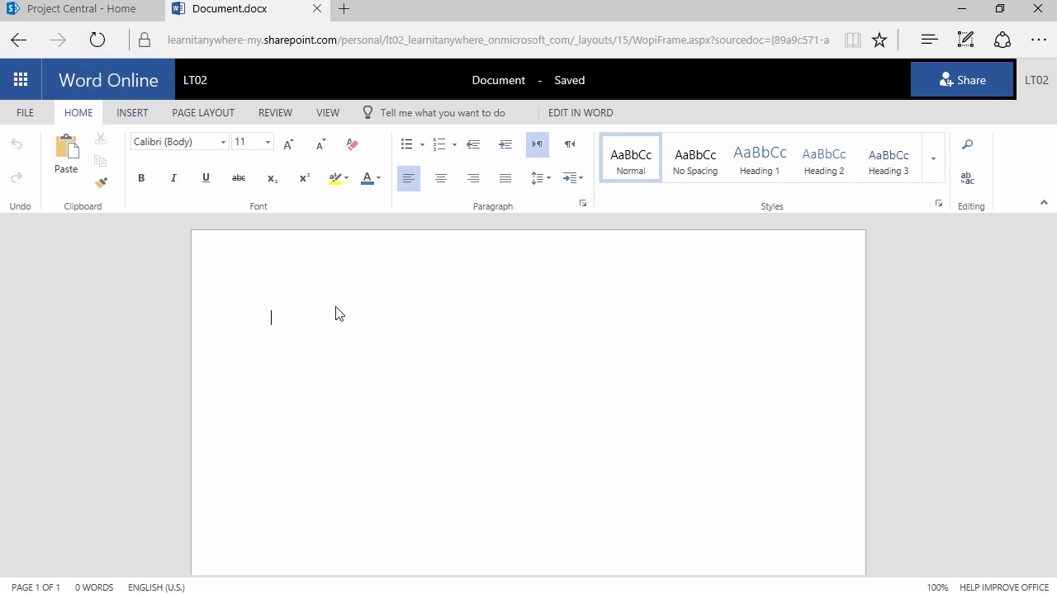
{"action": "type", "text": "=rand(12,3)"}
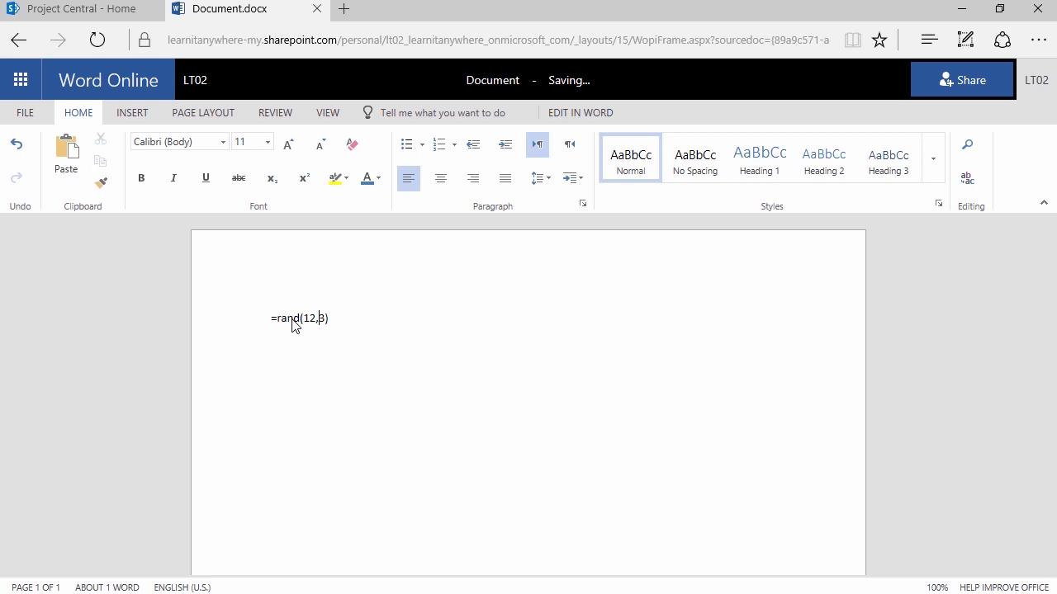
{"action": "key", "text": "Return"}
Add the line "Follow Up Report" above the first paragraph and apply the Title style to it.
{"action": "scroll", "coordinate": [281, 322], "scroll_direction": "up", "scroll_amount": 5}
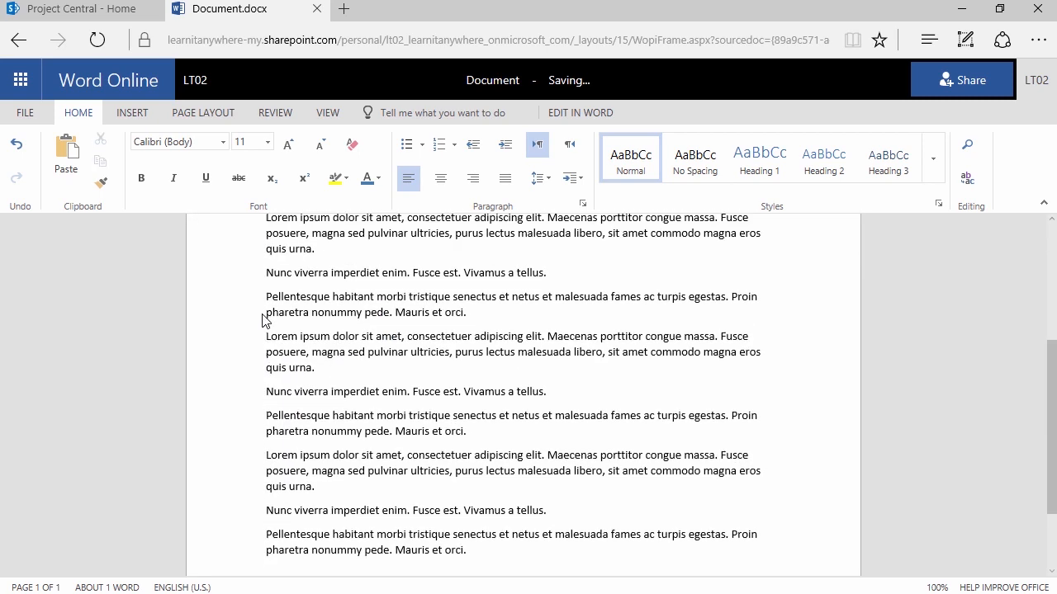
{"action": "key", "text": "Return"}
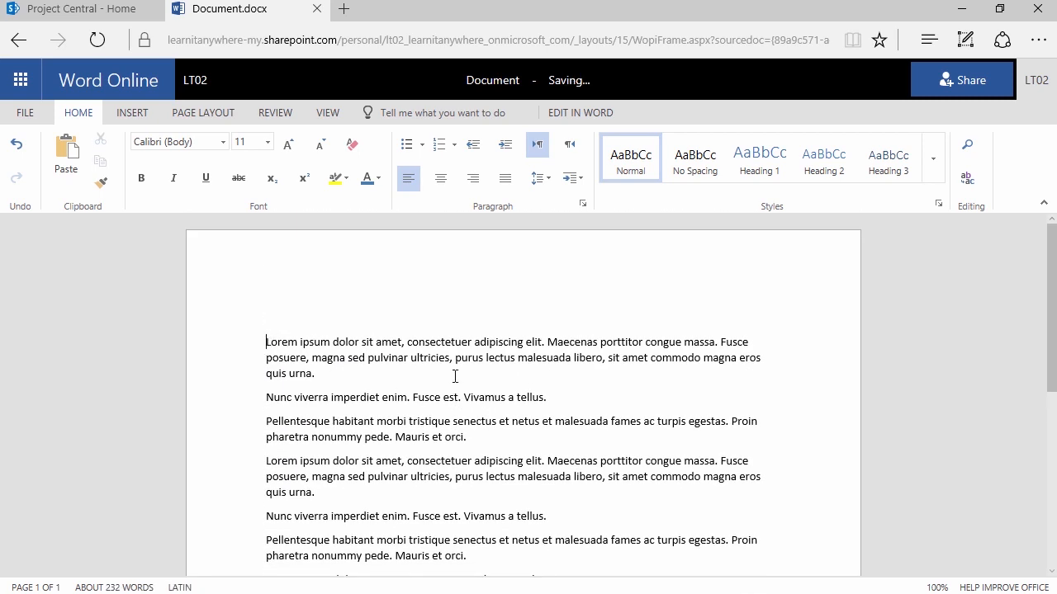
{"action": "type", "text": "Follow Up"}
{"action": "type", "text": "Report"}
{"action": "left_click", "coordinate": [946, 170]}
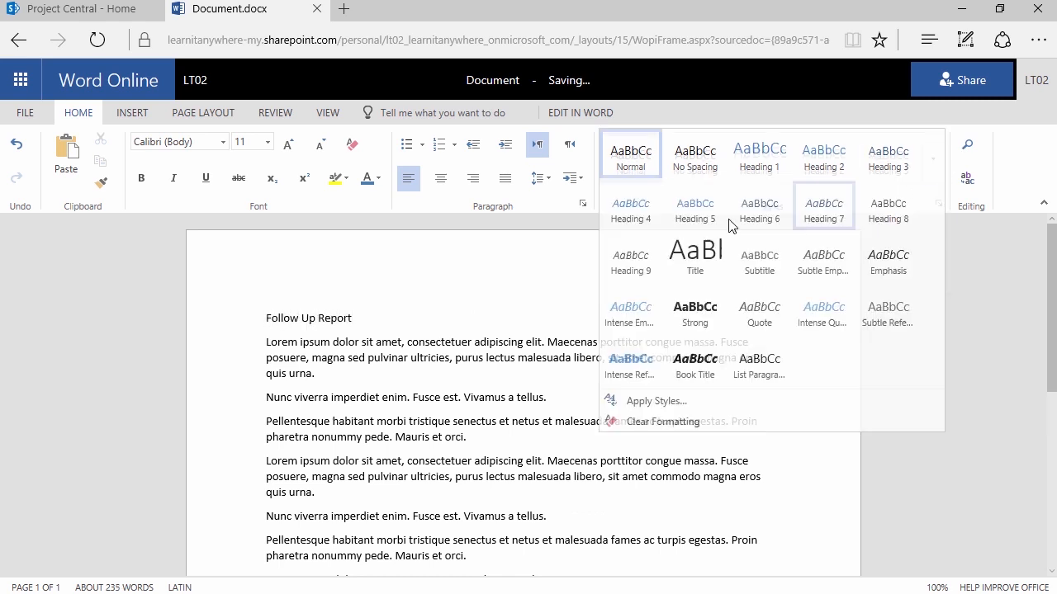
{"action": "left_click", "coordinate": [696, 247]}
{"action": "left_click", "coordinate": [515, 371]}
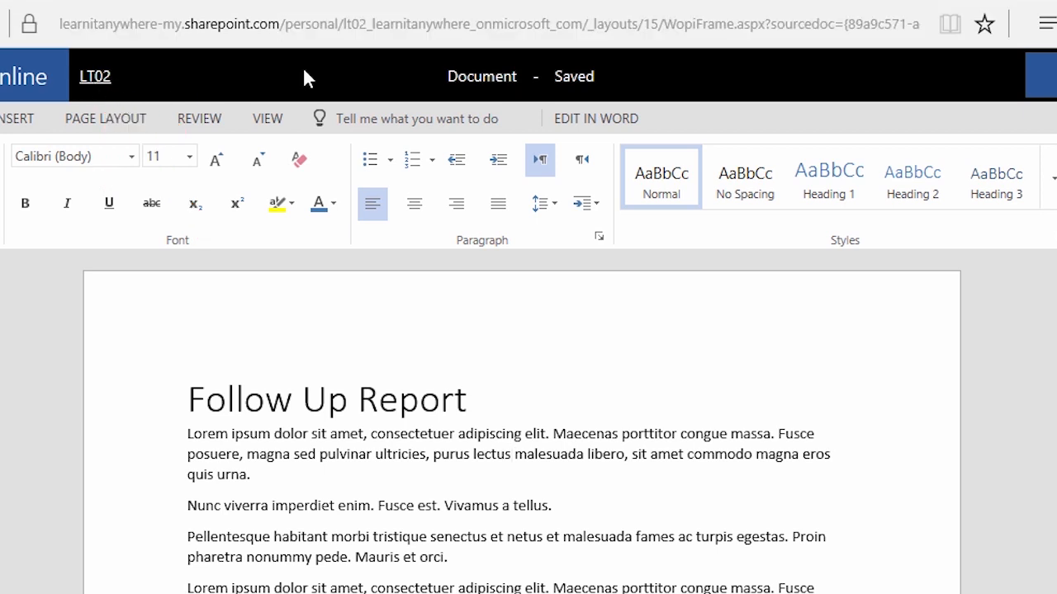
Rename the document as Follow Up Report.
{"action": "left_click", "coordinate": [526, 82]}
{"action": "type", "text": "Follow Up Report"}
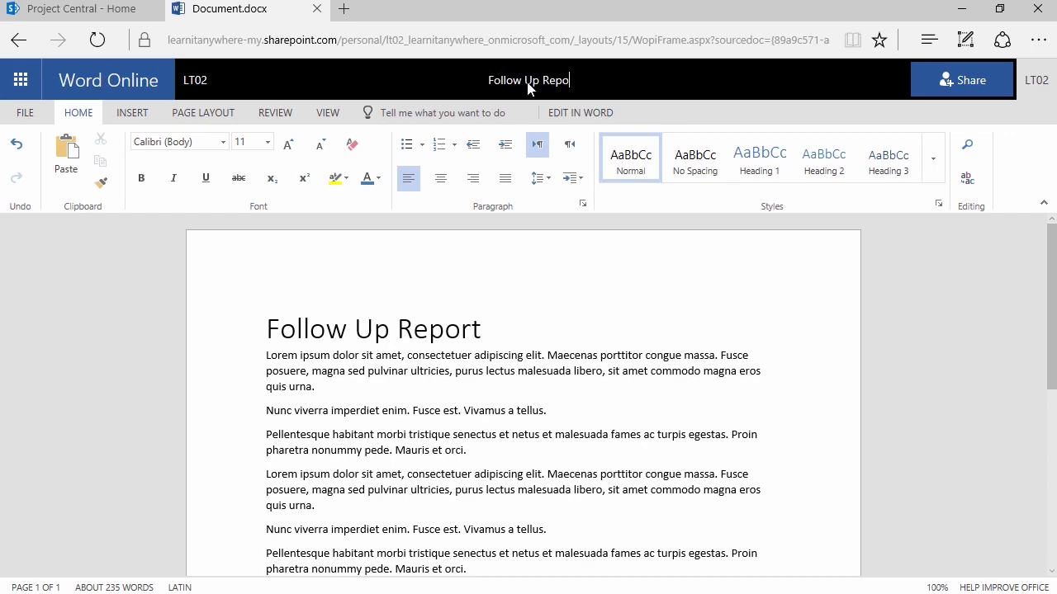
{"action": "key", "text": "Return"}
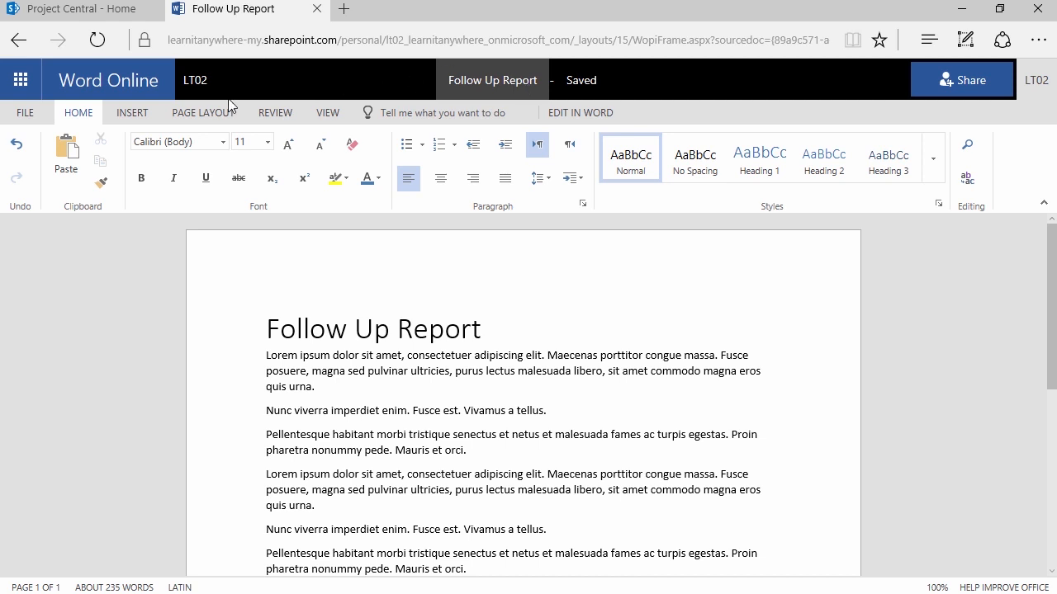
Open the OneDrive folder that holds the document and check where OneDrive appears among the Office 365 apps.
{"action": "left_click", "coordinate": [196, 83]}
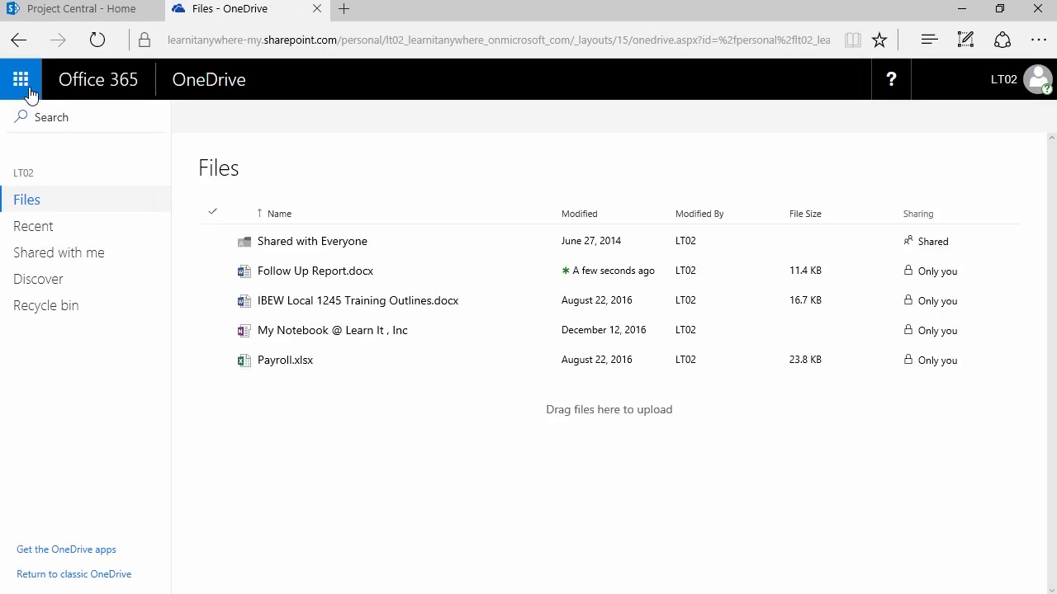
{"action": "left_click", "coordinate": [22, 83]}
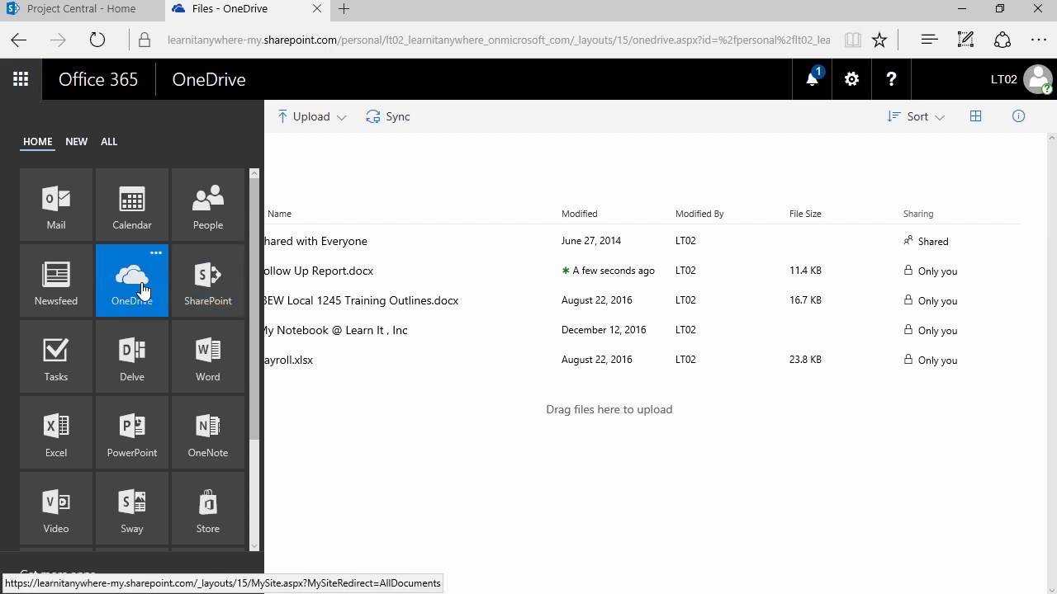
{"action": "left_click", "coordinate": [20, 79]}
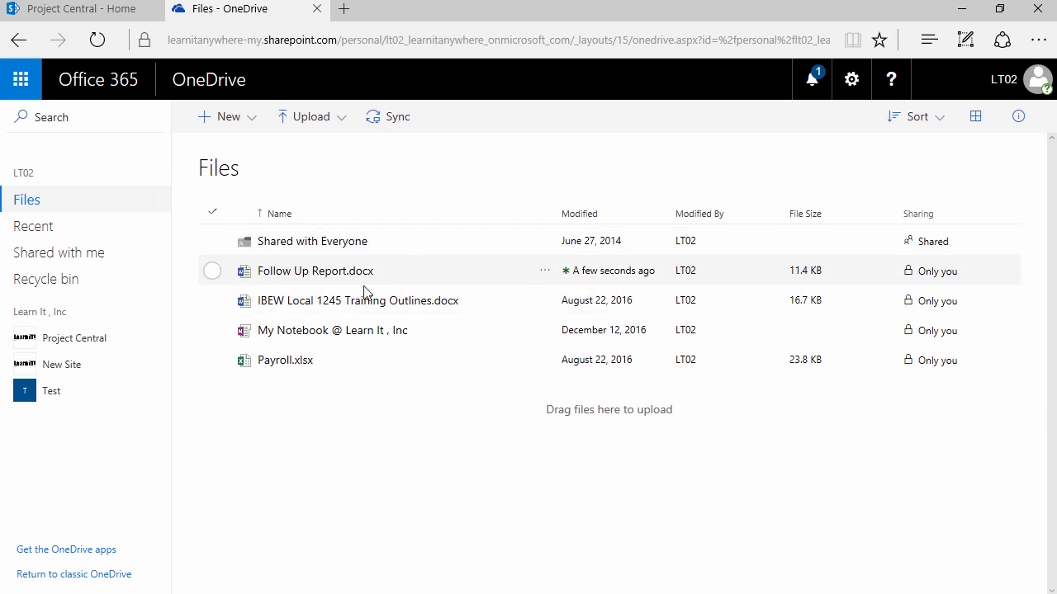
Select Follow Up Report.docx and look at the file commands available for it, including the additional ones.
{"action": "left_click", "coordinate": [212, 271]}
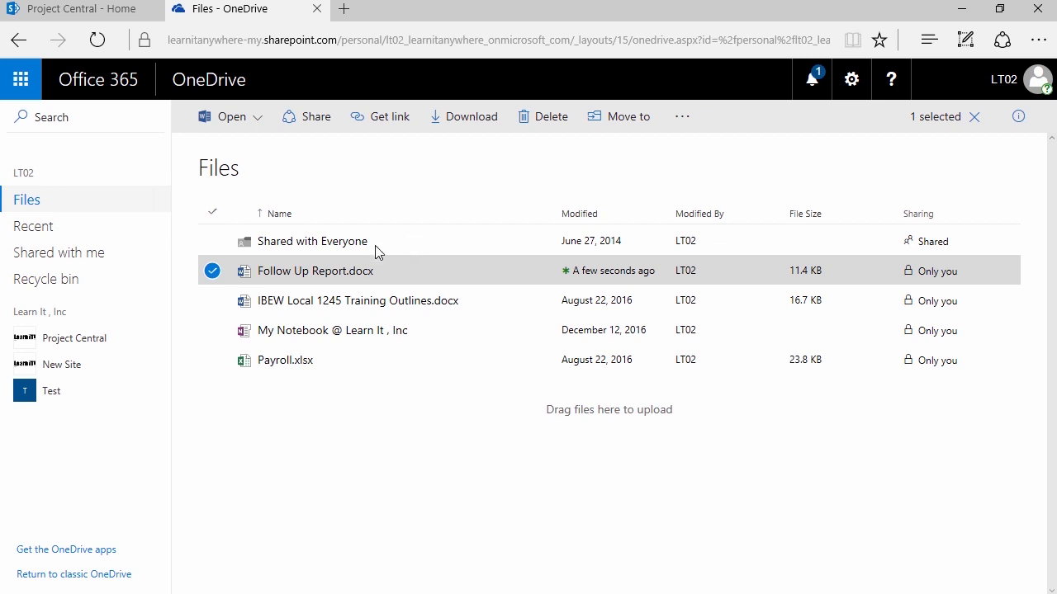
{"action": "left_click", "coordinate": [209, 275]}
{"action": "left_click", "coordinate": [211, 273]}
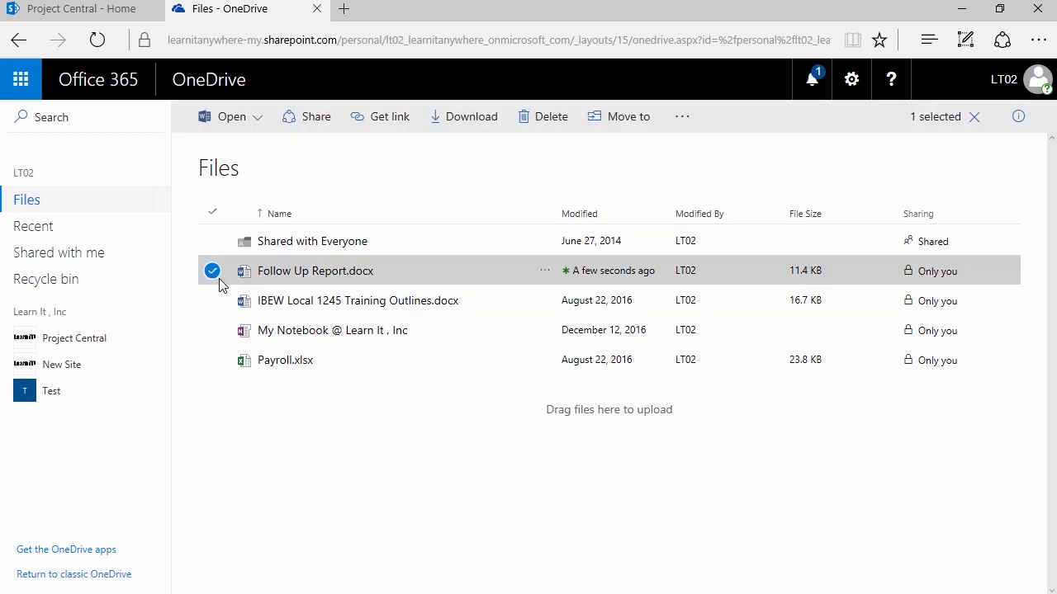
{"action": "left_click", "coordinate": [682, 117]}
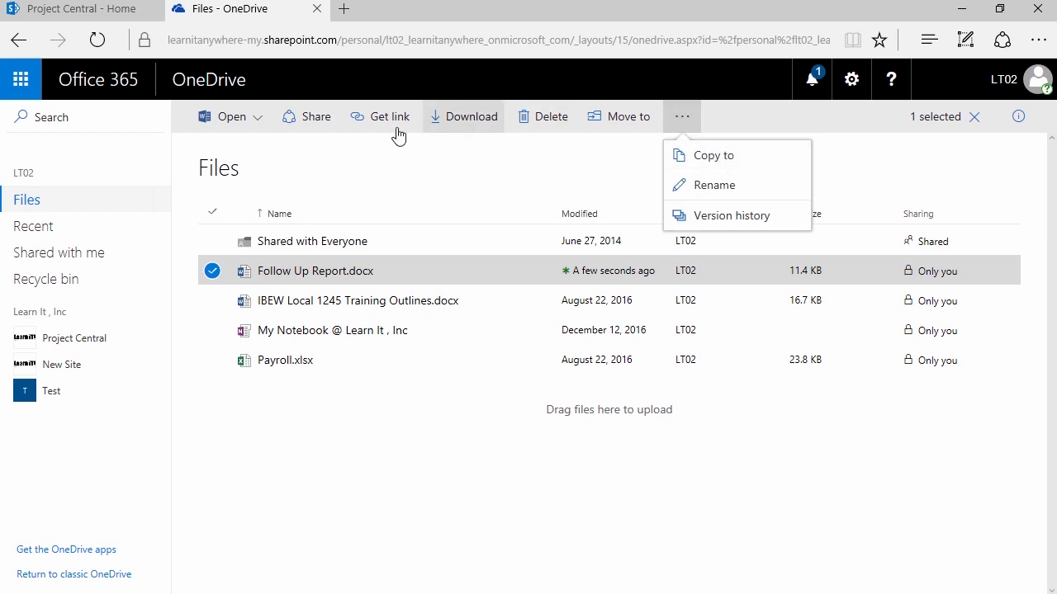
{"action": "left_click", "coordinate": [679, 123]}
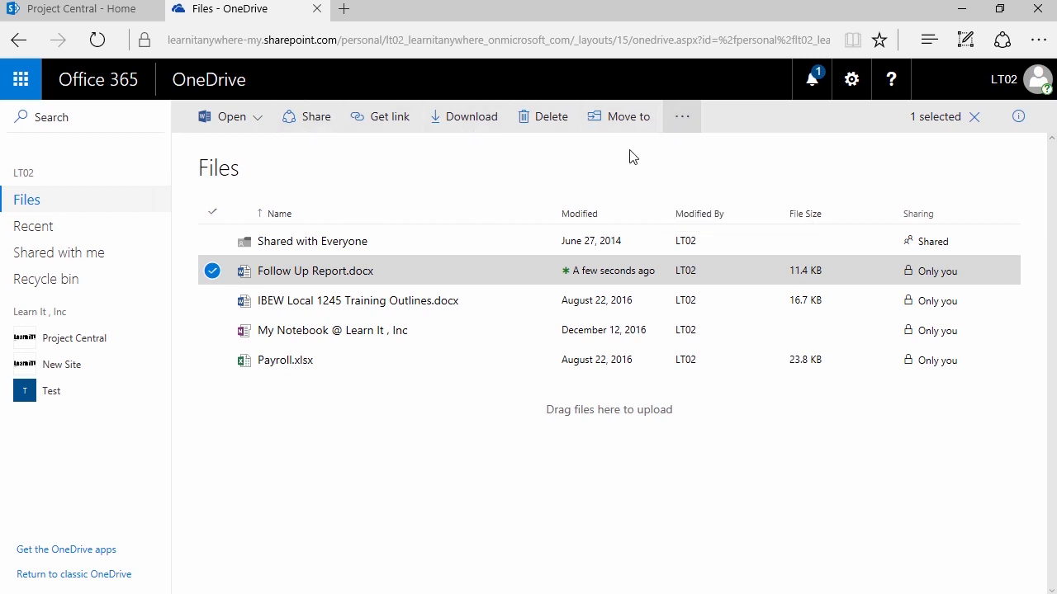
Copy Follow Up Report.docx to the Q4 folder of the Project Central site and dismiss the notification.
{"action": "right_click", "coordinate": [433, 271]}
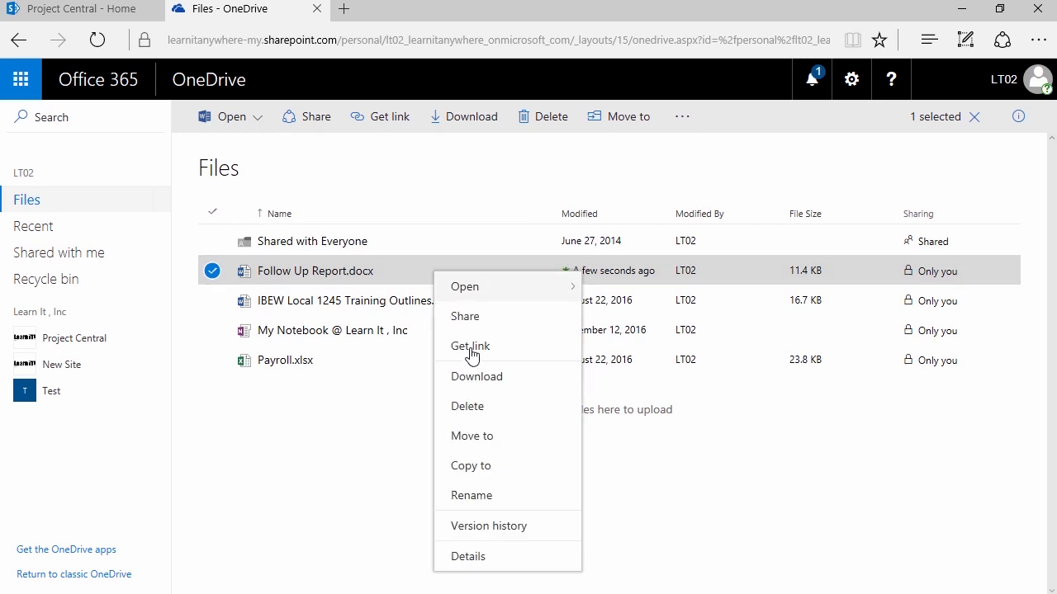
{"action": "left_click", "coordinate": [499, 469]}
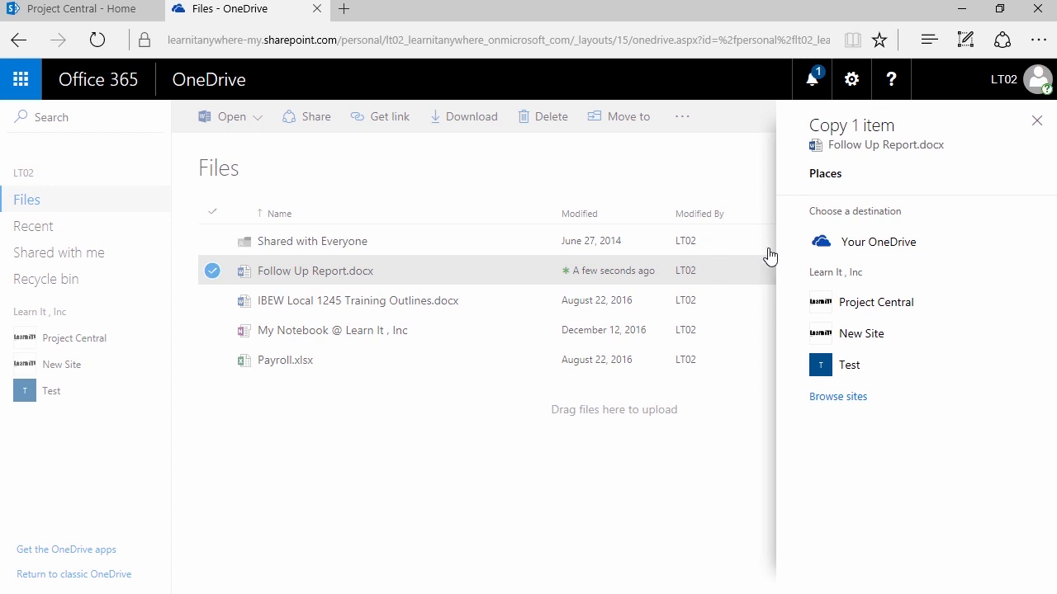
{"action": "left_click", "coordinate": [864, 310]}
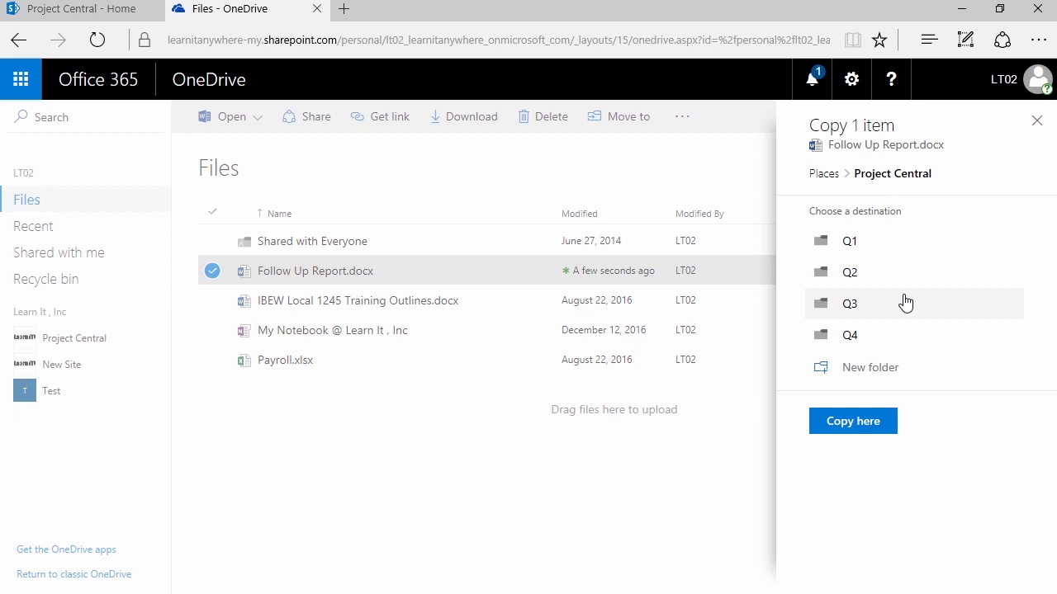
{"action": "left_click", "coordinate": [850, 338]}
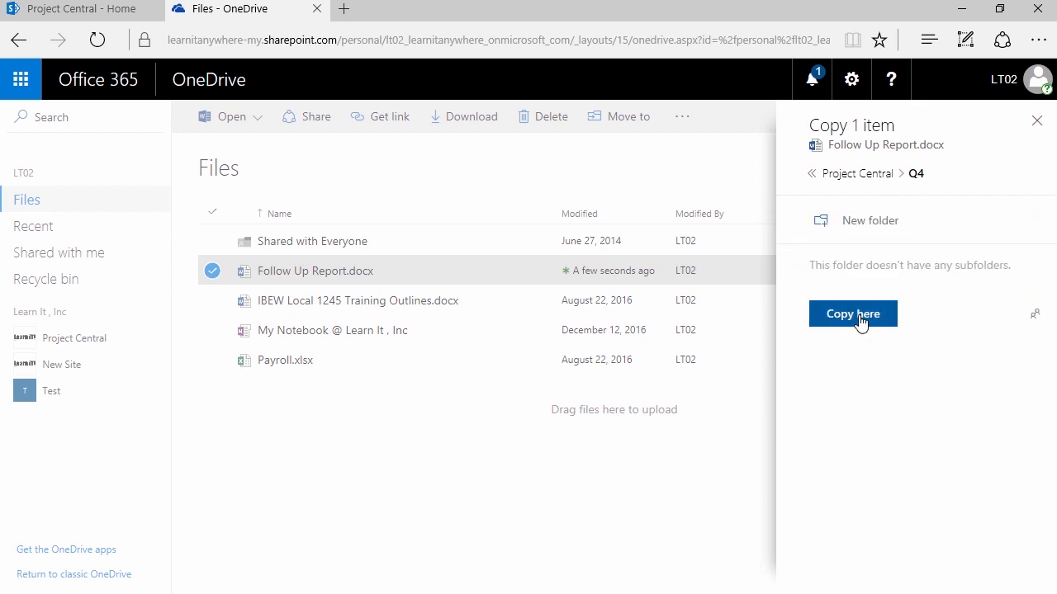
{"action": "left_click", "coordinate": [858, 319]}
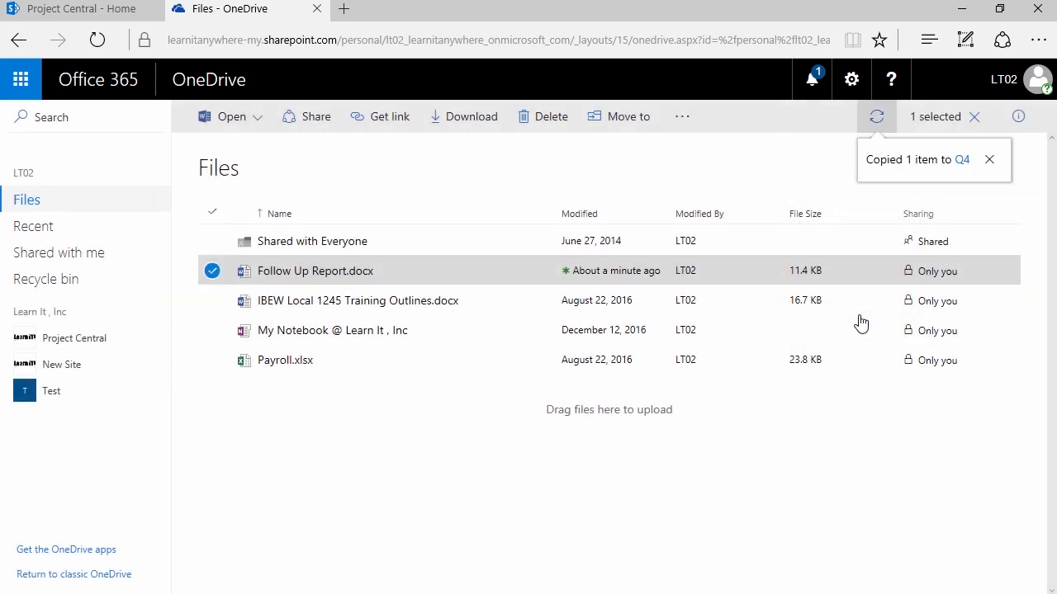
{"action": "left_click", "coordinate": [989, 159]}
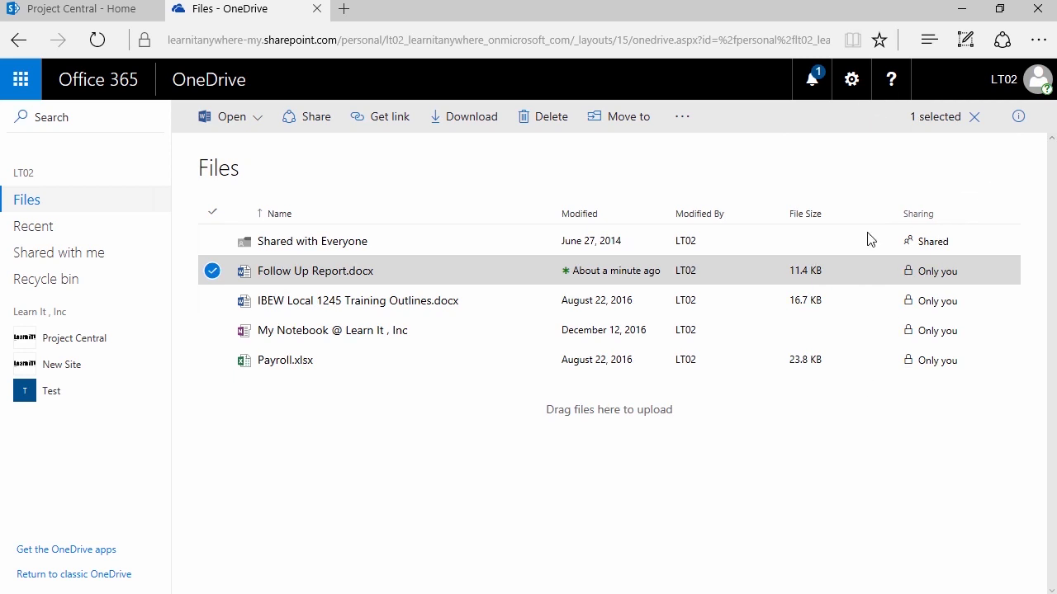
Look at the destinations offered for moving Follow Up Report.docx without moving the file.
{"action": "left_click", "coordinate": [625, 124]}
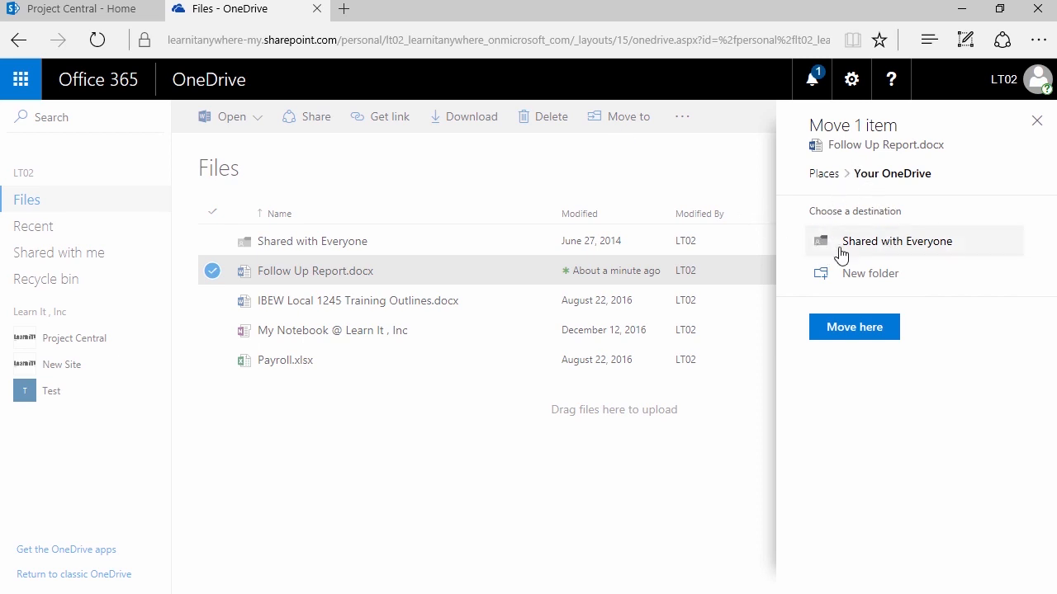
{"action": "left_click", "coordinate": [600, 175]}
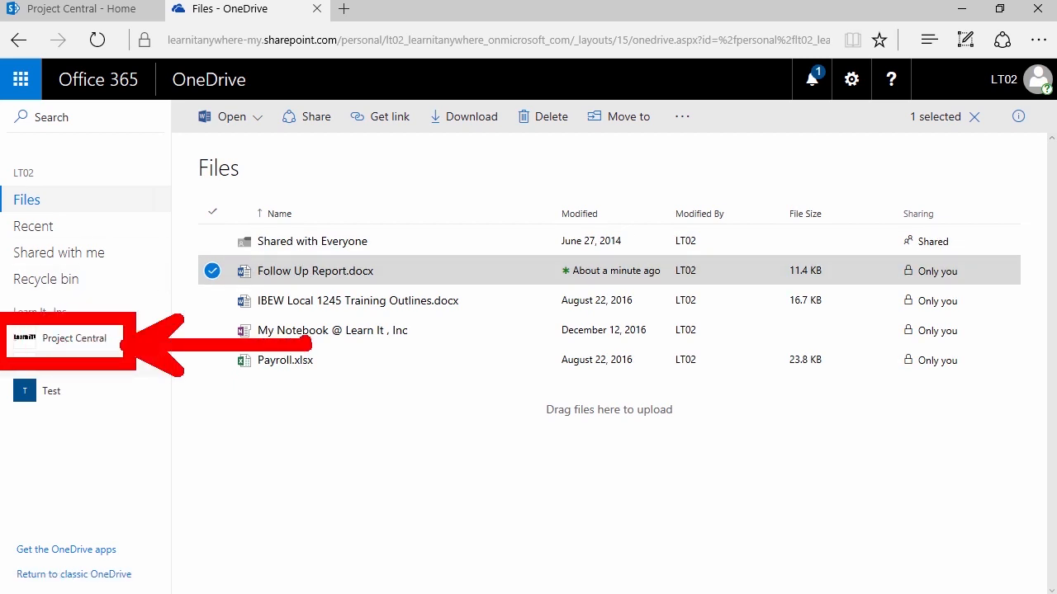
View Project Central's documents in OneDrive, and check the Q4 folder of Central Documents on the SharePoint site for the copied report.
{"action": "left_click", "coordinate": [66, 342]}
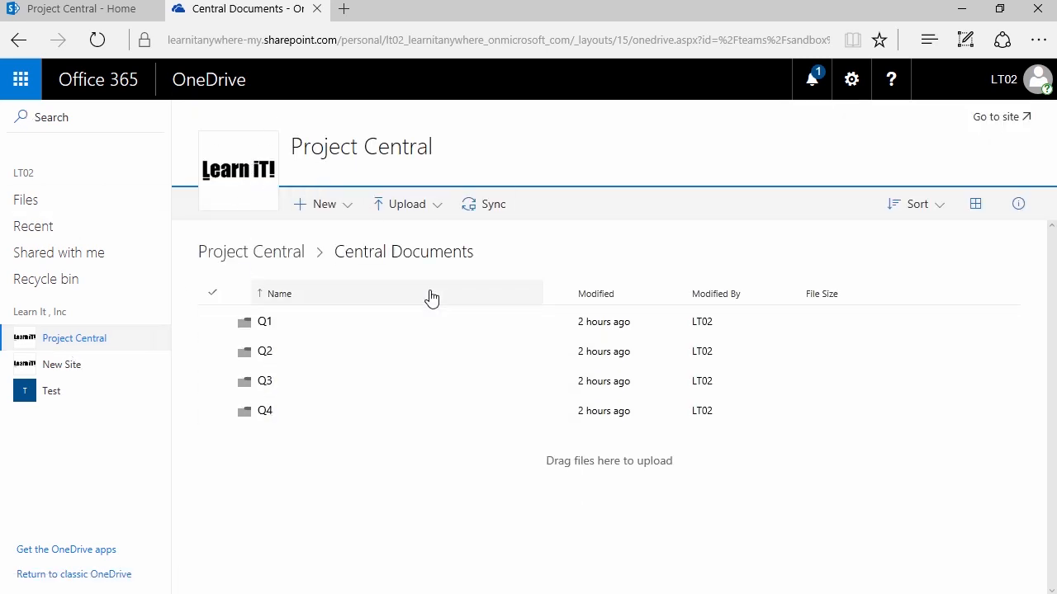
{"action": "left_click", "coordinate": [54, 10]}
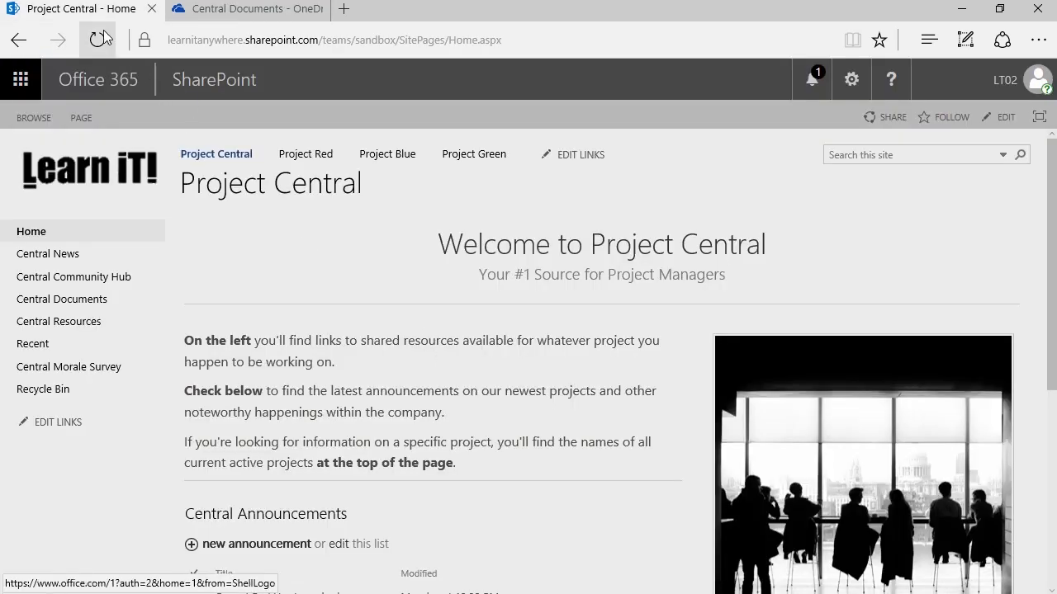
{"action": "left_click", "coordinate": [86, 299]}
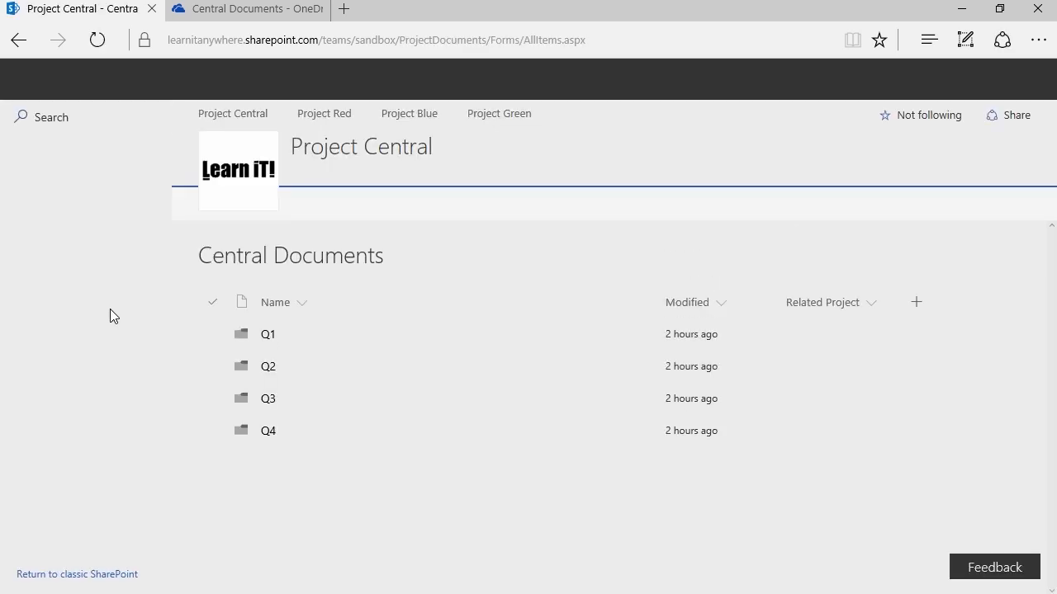
{"action": "left_click", "coordinate": [268, 437]}
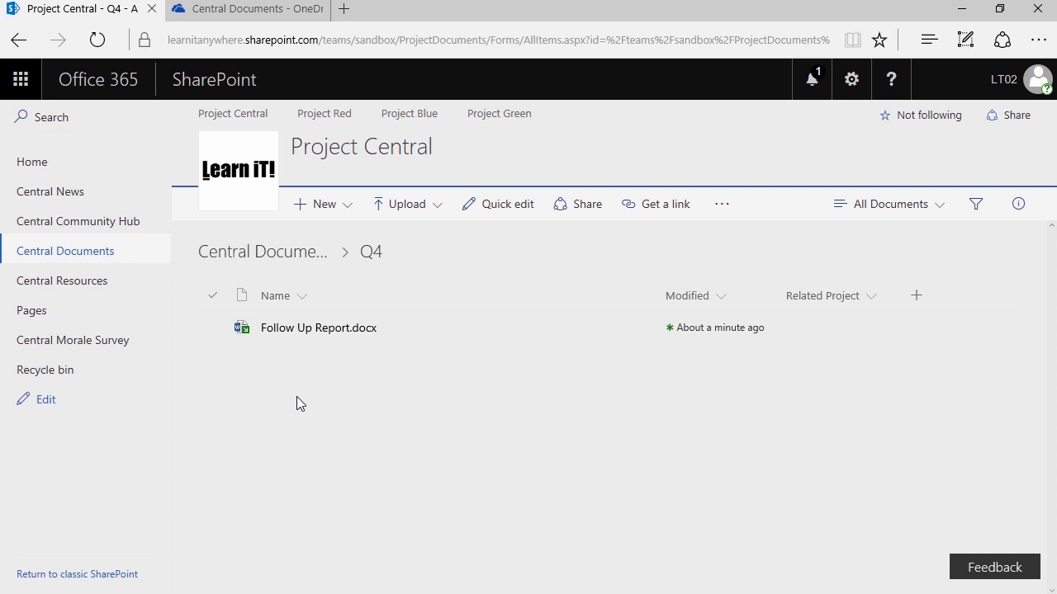
Look at the Office 365 apps from the Q4 folder to locate OneDrive, and return to the folder.
{"action": "left_click", "coordinate": [14, 85]}
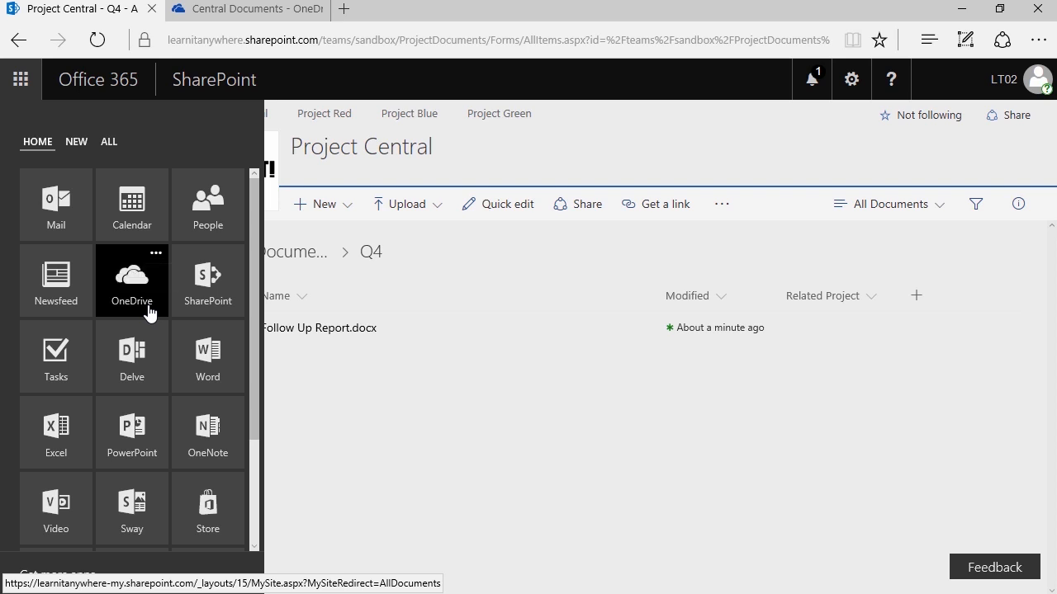
{"action": "left_click", "coordinate": [389, 404]}
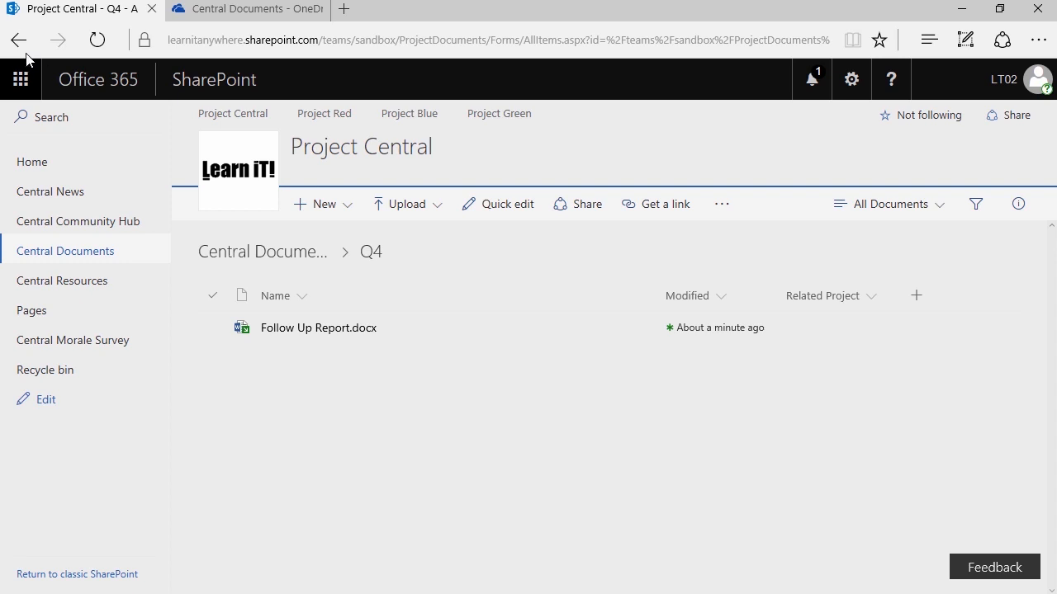
{"action": "left_click", "coordinate": [23, 79]}
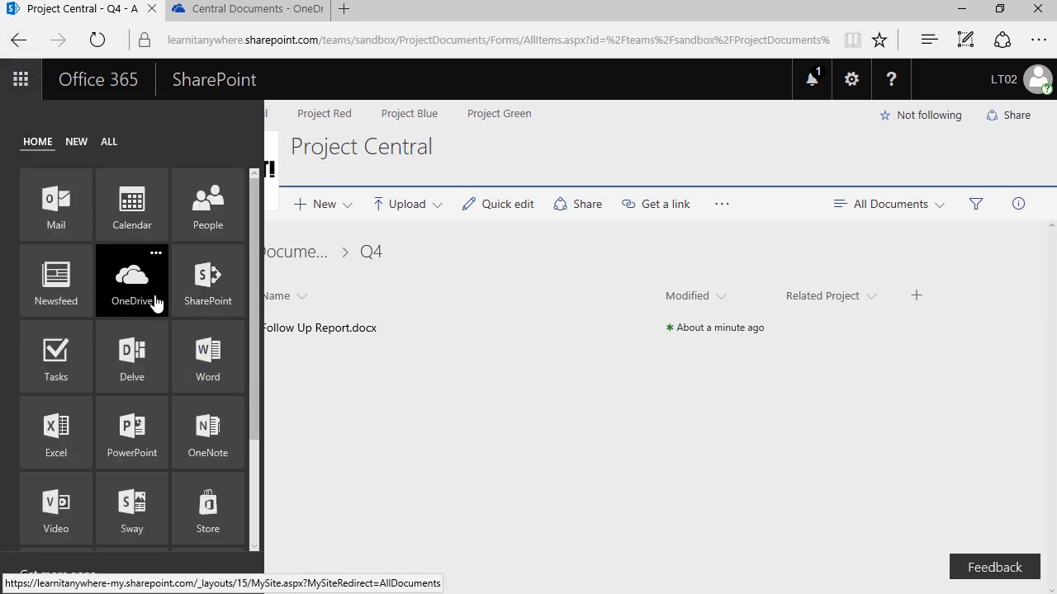
{"action": "left_click", "coordinate": [381, 394]}
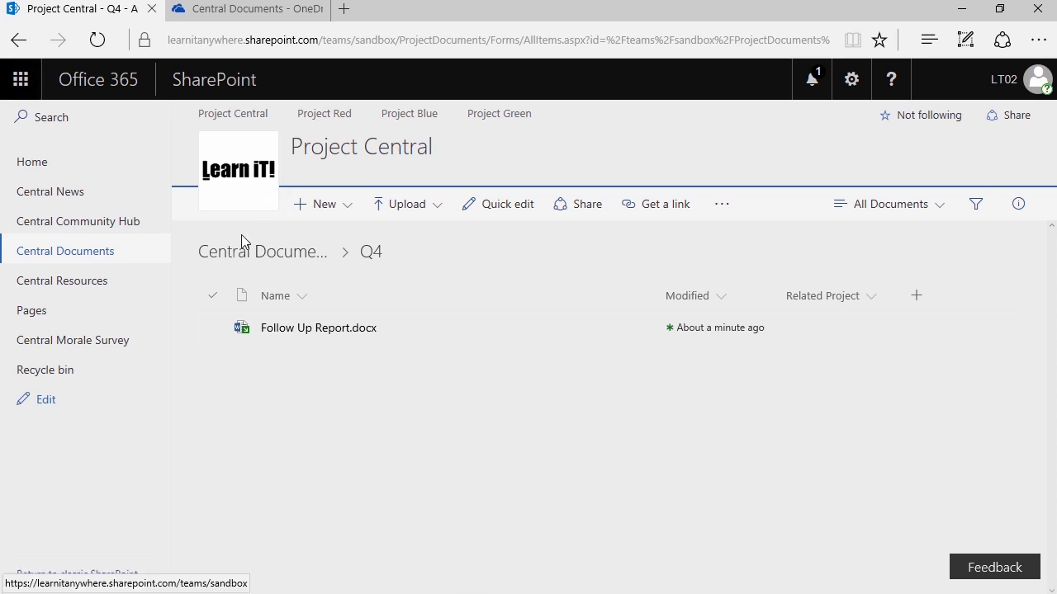
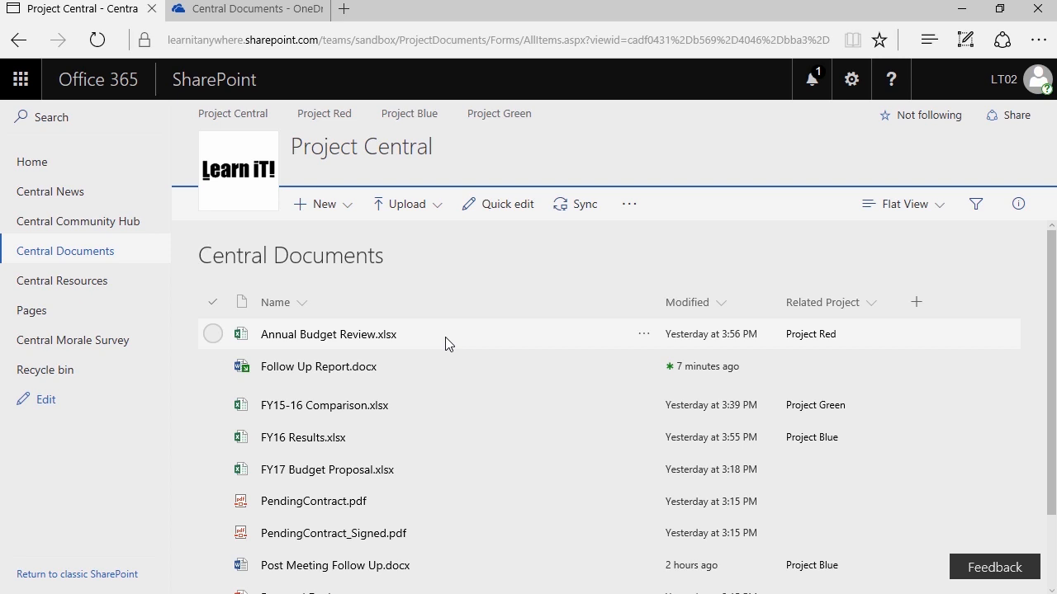
Look at the ways to open Annual Budget Review.xlsx from Central Documents, in Excel Online or in Excel, without choosing one.
{"action": "left_click", "coordinate": [442, 339]}
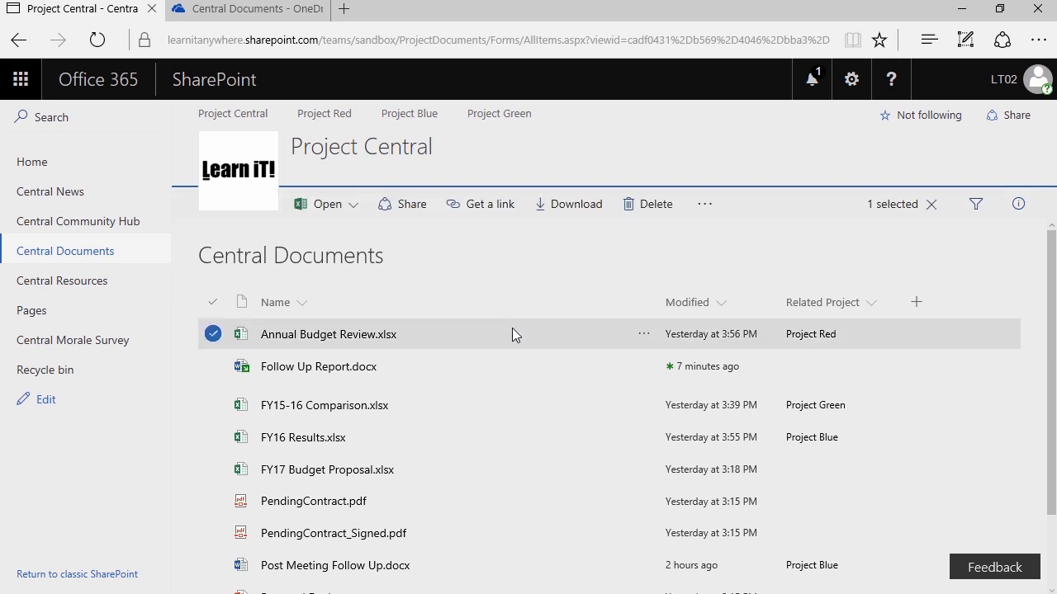
{"action": "right_click", "coordinate": [439, 335]}
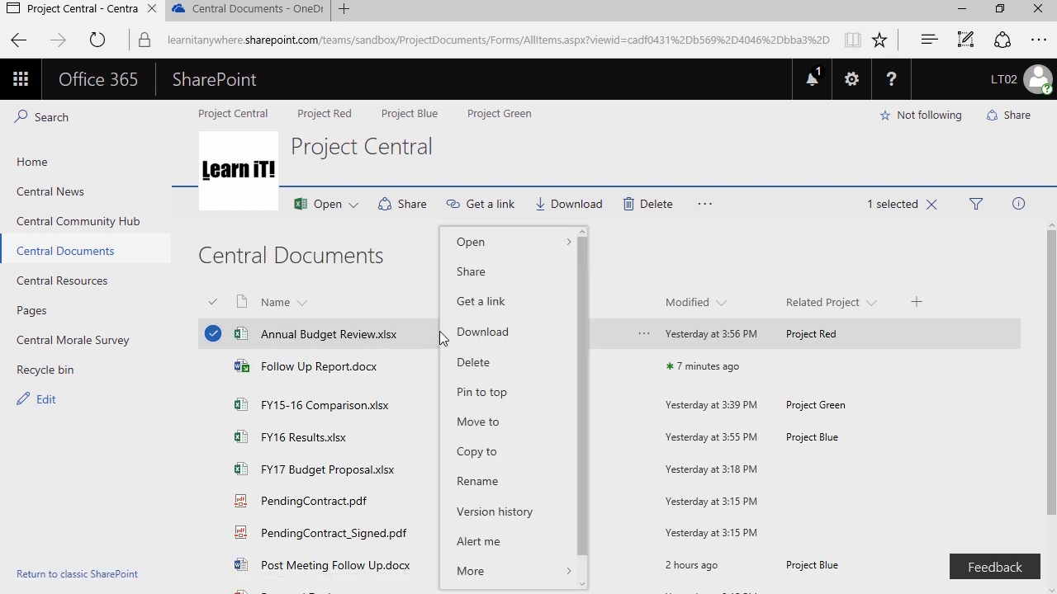
{"action": "mouse_move", "coordinate": [500, 246]}
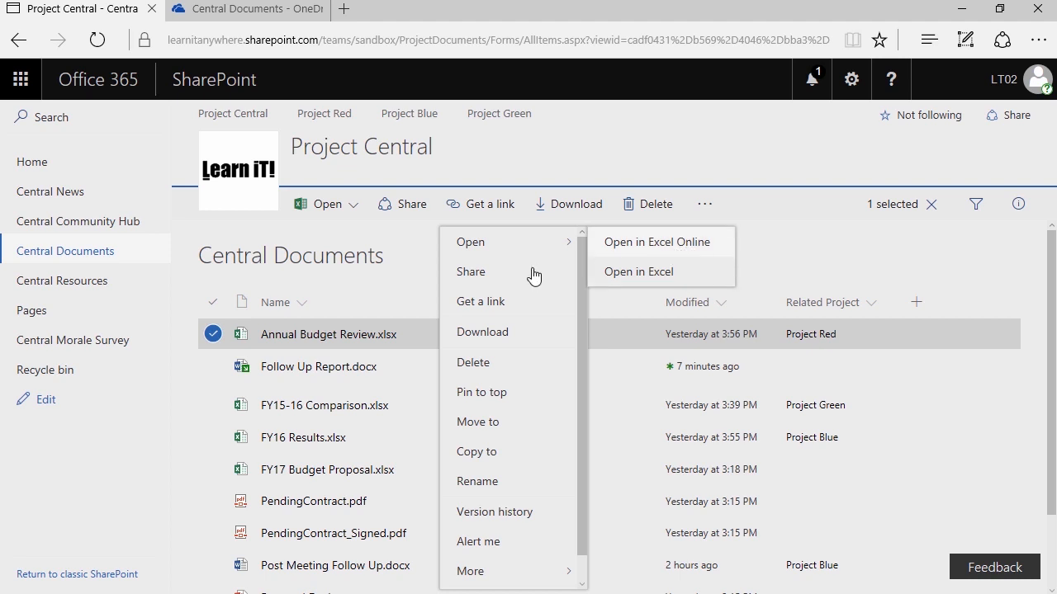
{"action": "left_click", "coordinate": [144, 477]}
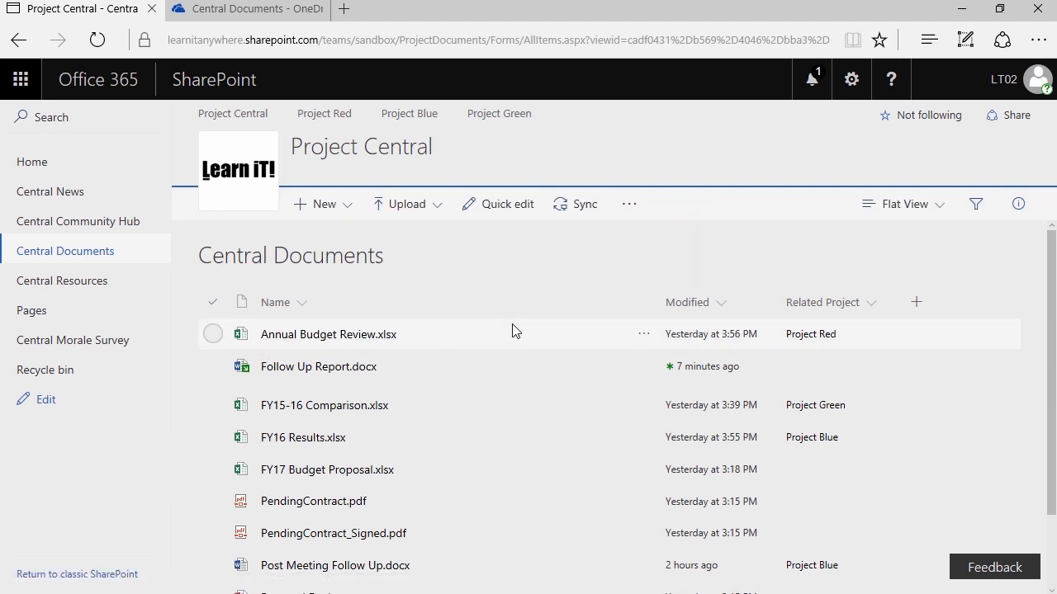
{"action": "left_click", "coordinate": [642, 336]}
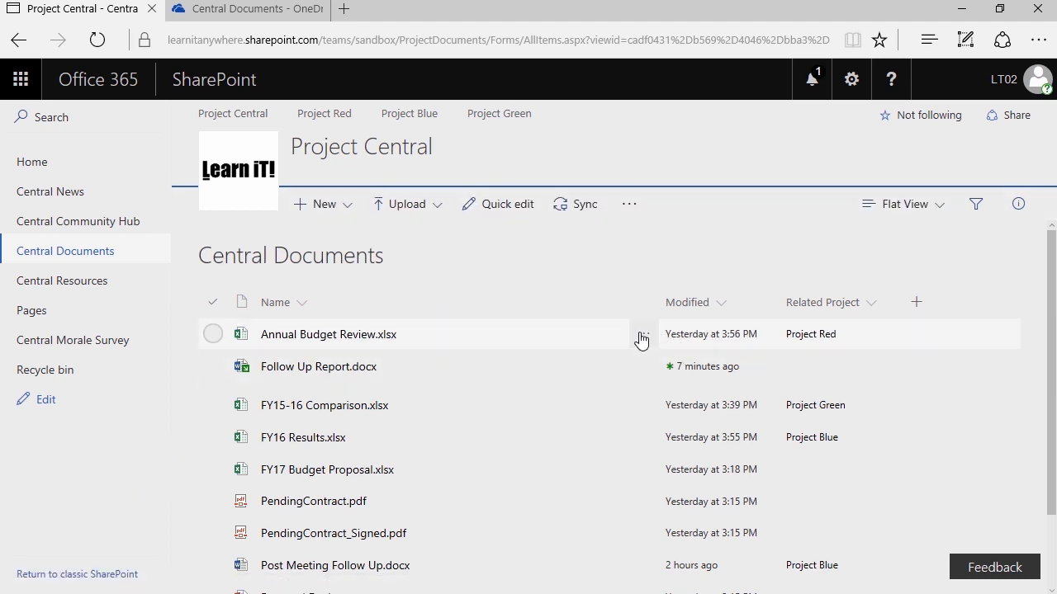
{"action": "mouse_move", "coordinate": [698, 251]}
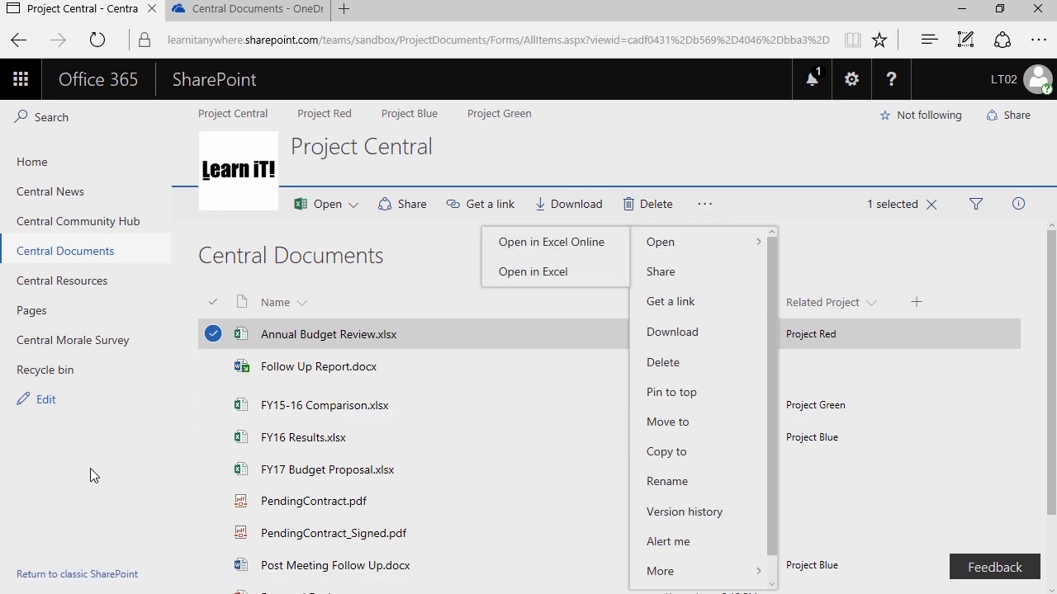
{"action": "left_click", "coordinate": [212, 333]}
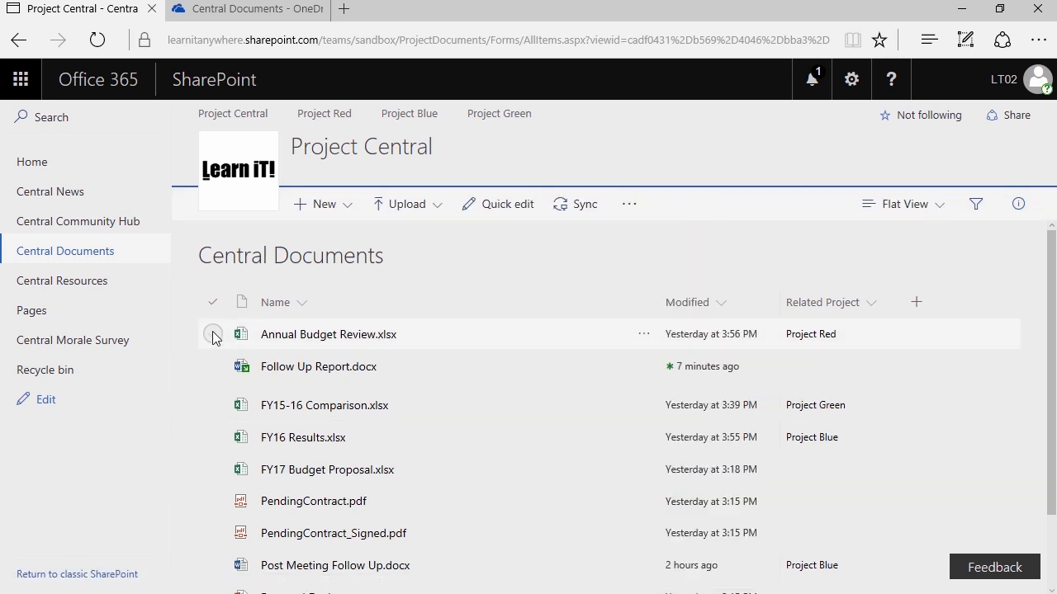
{"action": "left_click", "coordinate": [213, 335]}
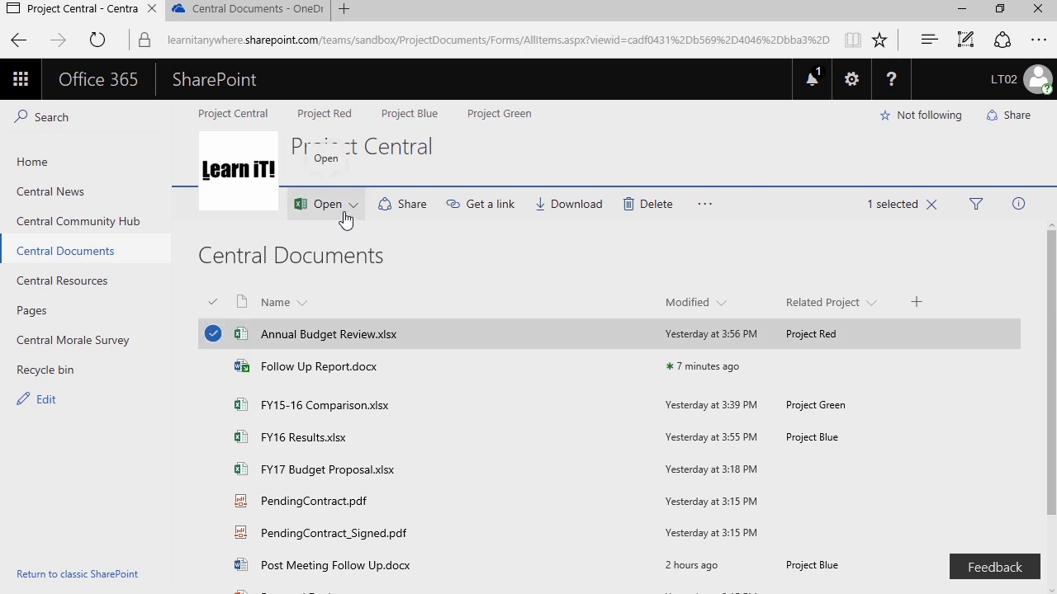
{"action": "left_click", "coordinate": [345, 215]}
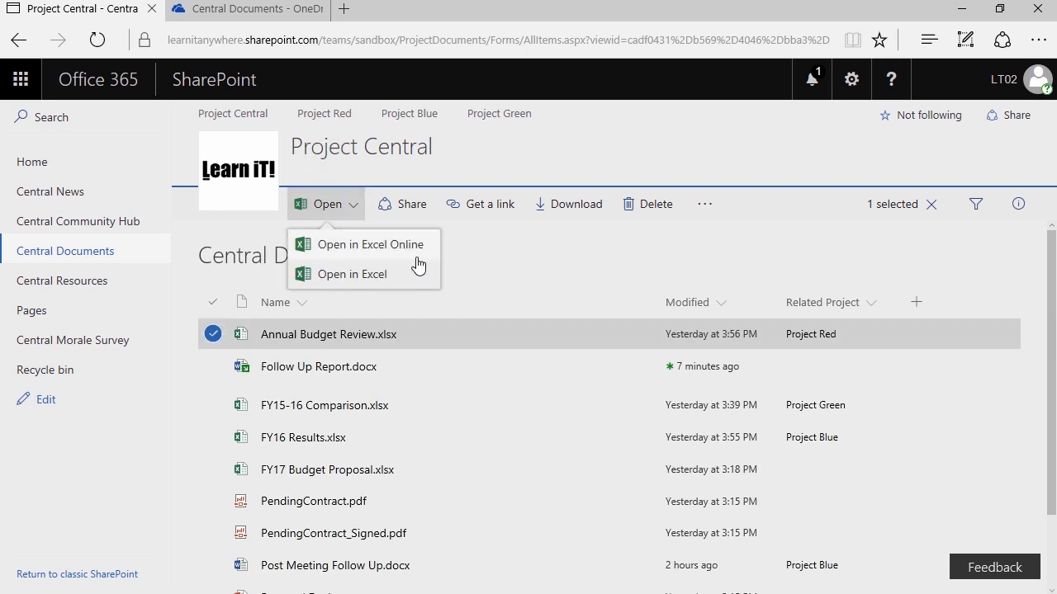
{"action": "left_click", "coordinate": [338, 207]}
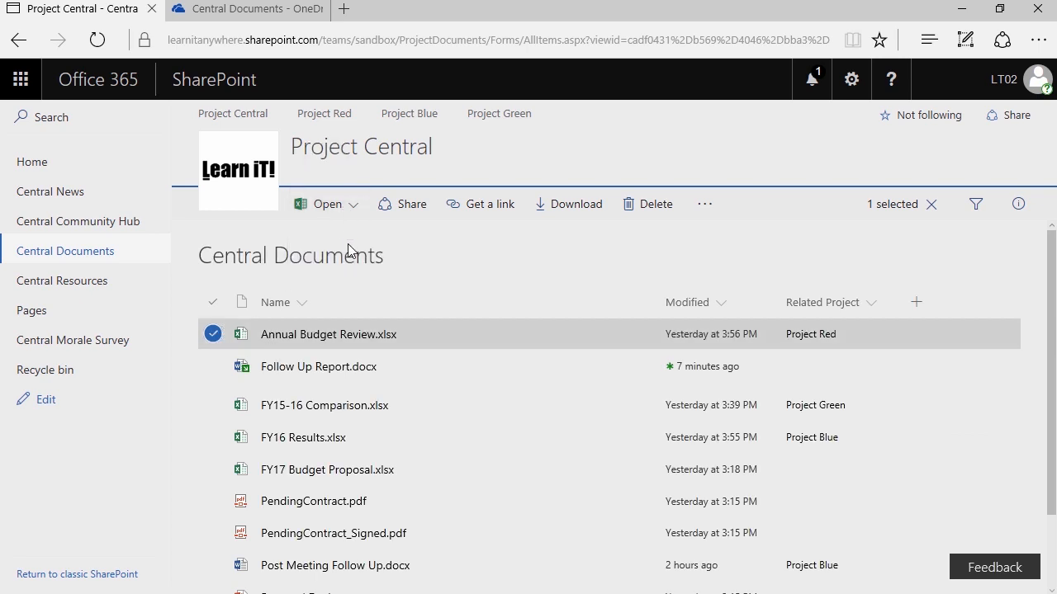
View Annual Budget Review.xlsx in Excel Online, look at its workbook editing options, and return to Central Documents on the SharePoint site.
{"action": "left_click", "coordinate": [301, 337]}
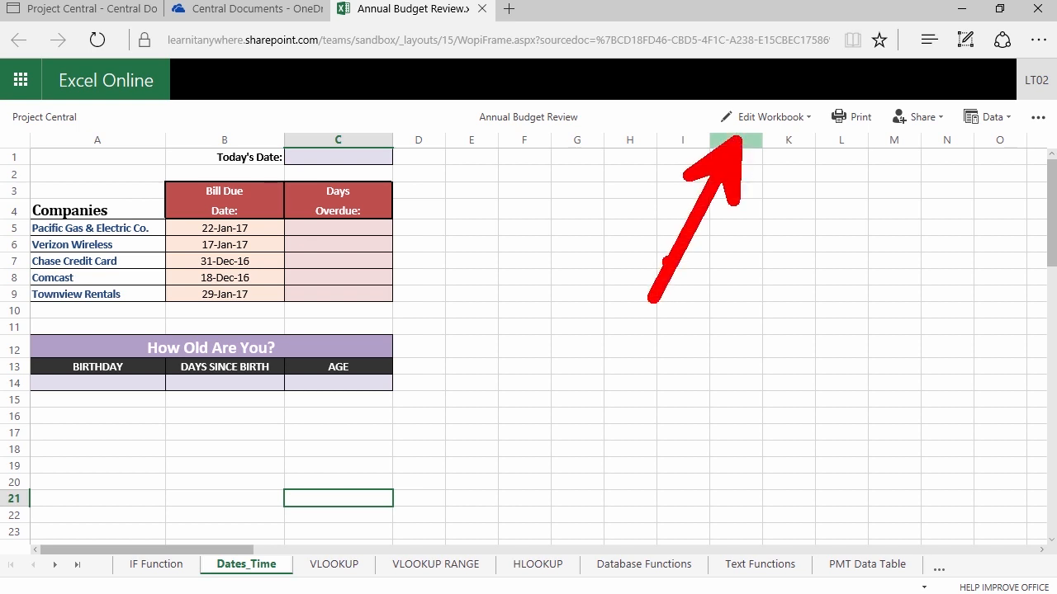
{"action": "left_click", "coordinate": [784, 118]}
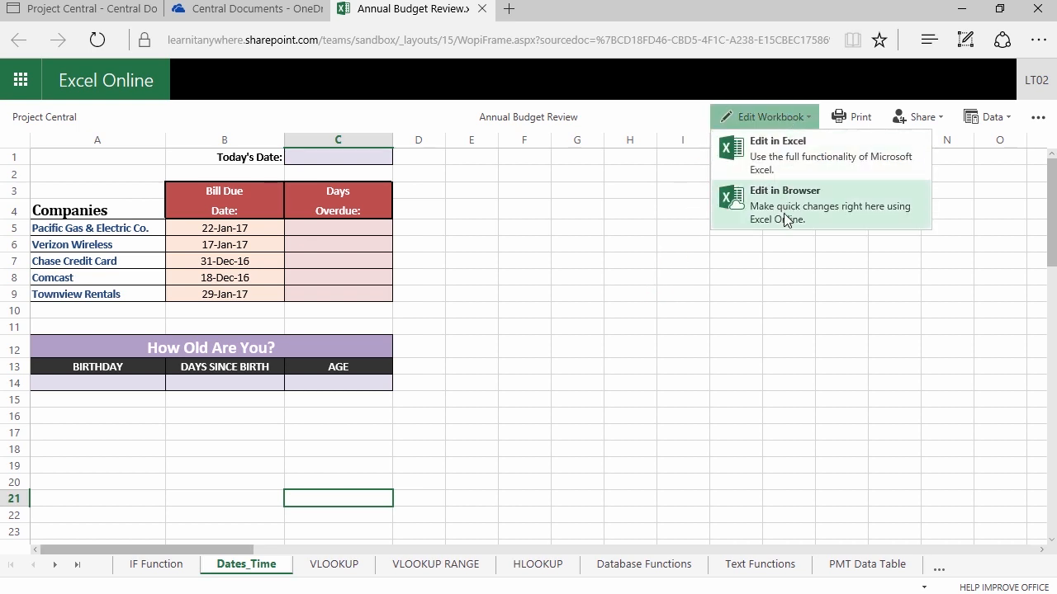
{"action": "left_click", "coordinate": [487, 8]}
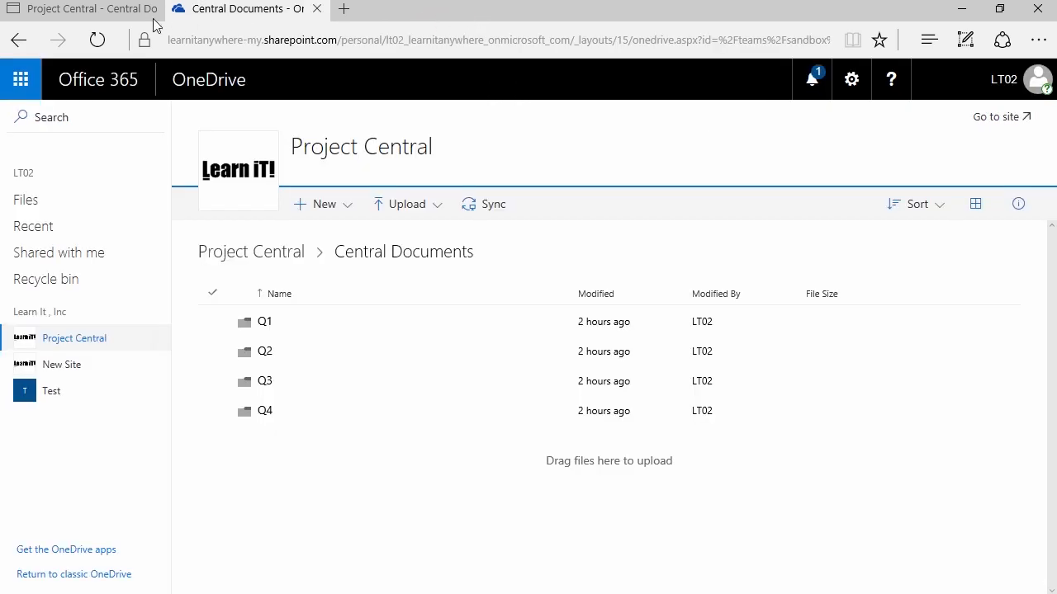
{"action": "left_click", "coordinate": [153, 18]}
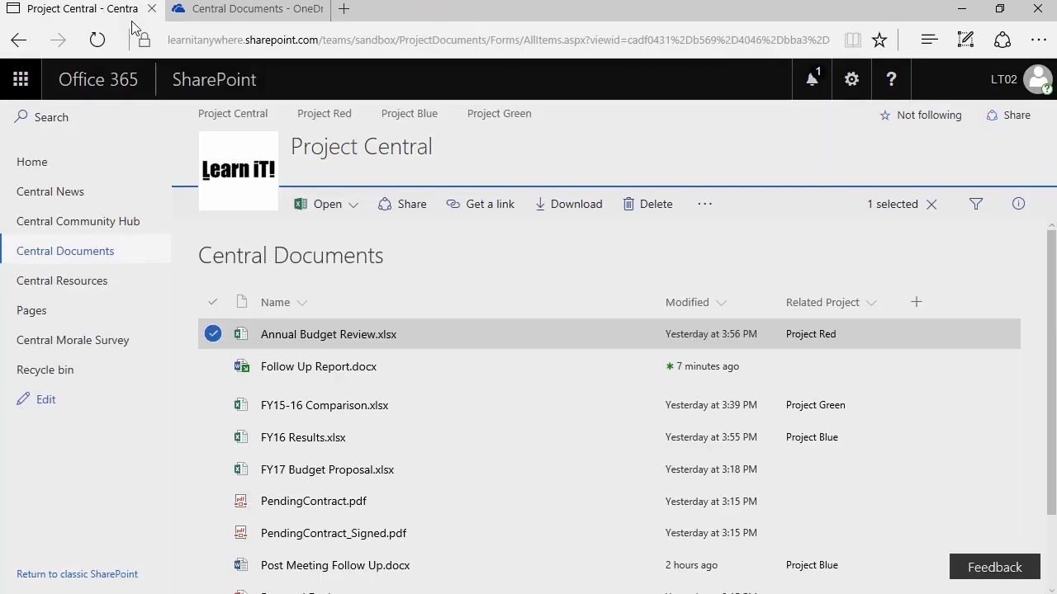
Open Annual Budget Review.xlsx in Excel Online for editing and save the copy as Annual Budget Review - Editable.xlsx.
{"action": "right_click", "coordinate": [409, 339]}
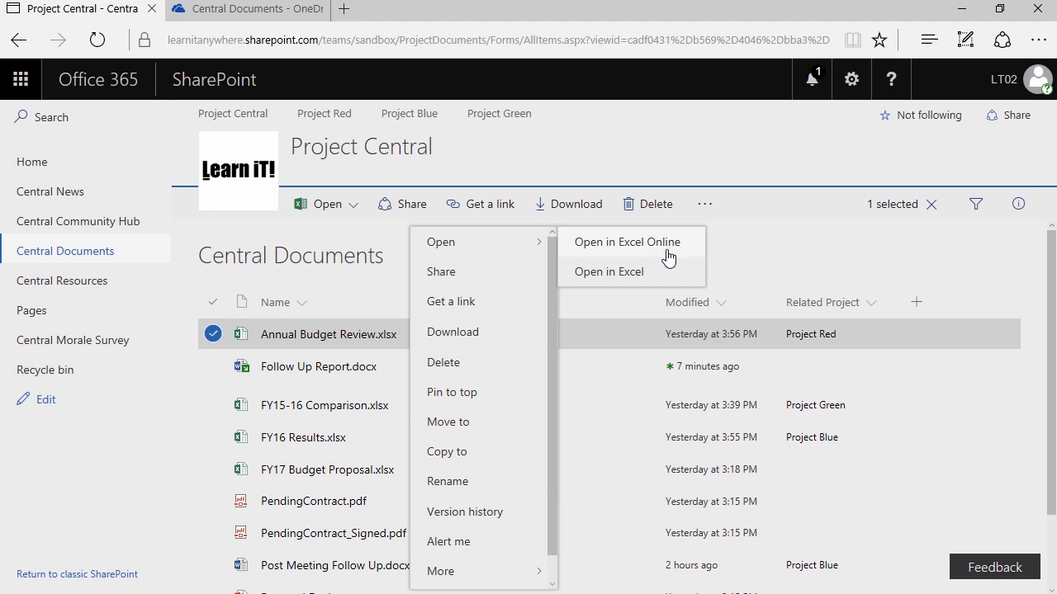
{"action": "left_click", "coordinate": [668, 258]}
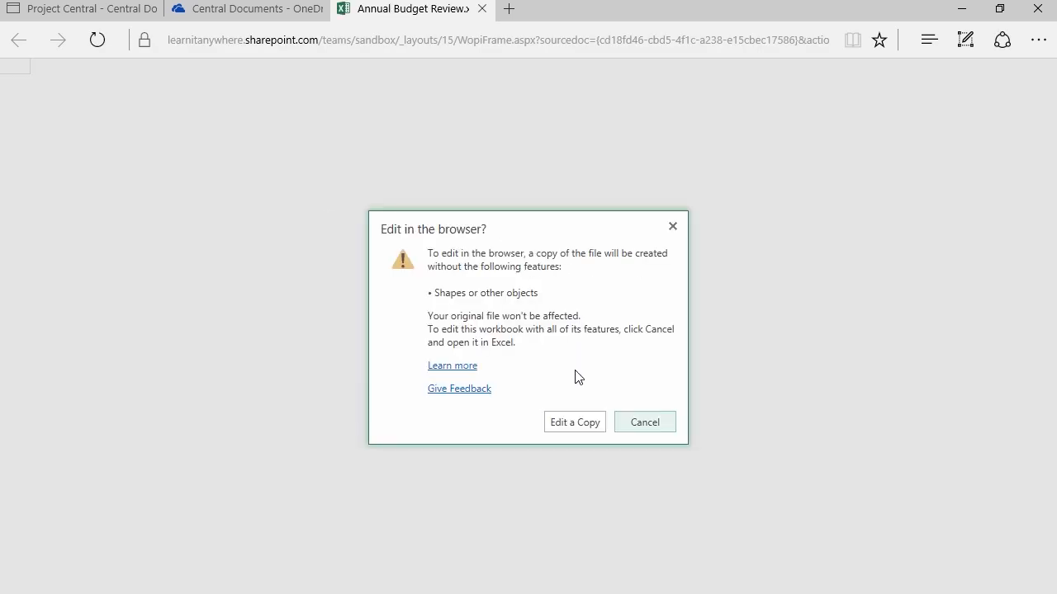
{"action": "left_click", "coordinate": [579, 427]}
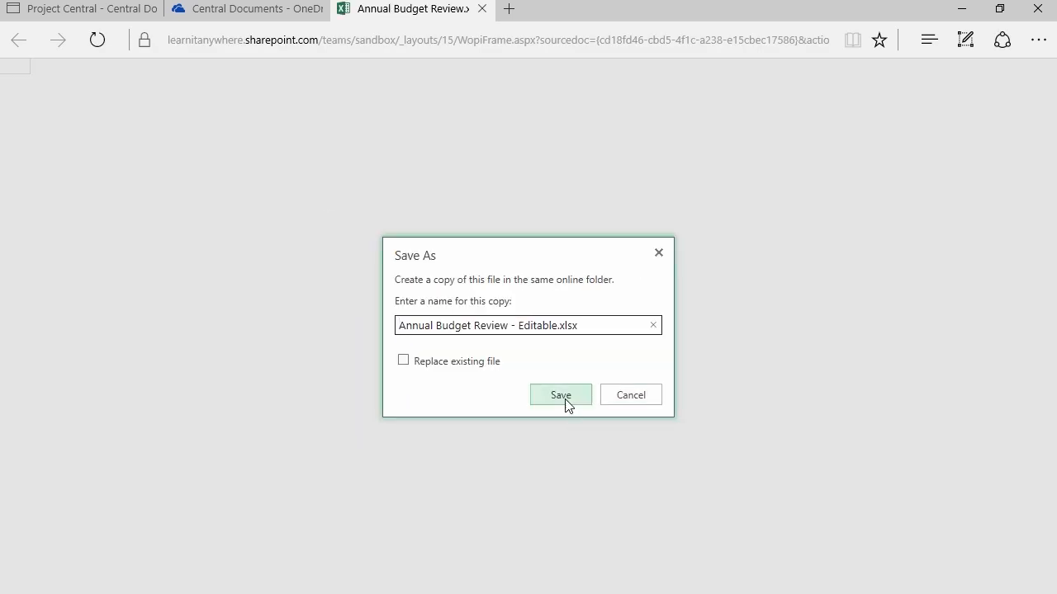
{"action": "left_click", "coordinate": [565, 399]}
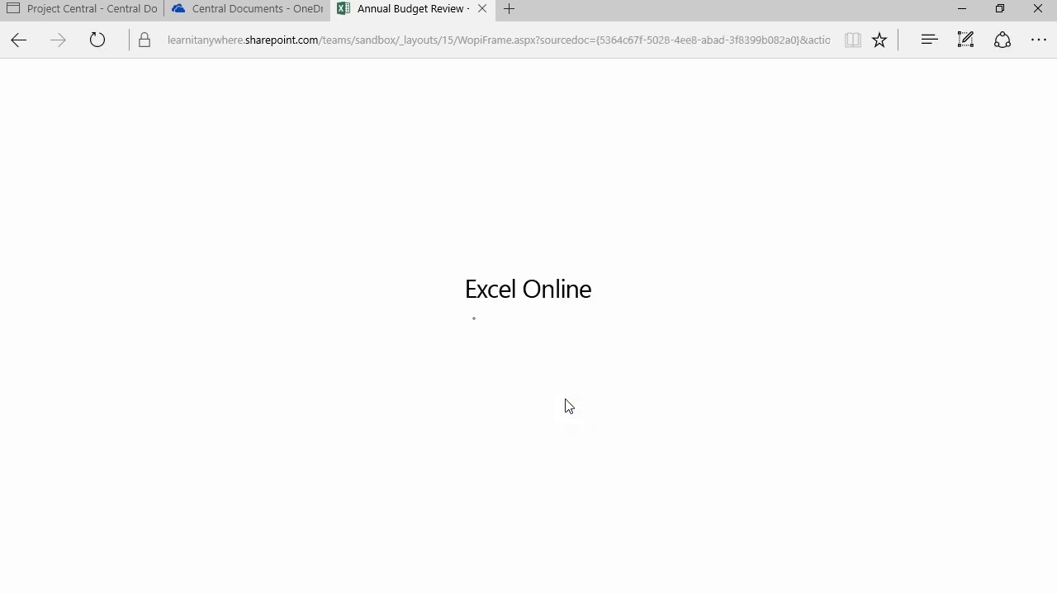
Replace the company names in A5:A9 of the Dates_Time sheet with Food Company, AT&T, Company Card, Parties and Consultants.
{"action": "scroll", "coordinate": [550, 399], "scroll_direction": "up", "scroll_amount": 2}
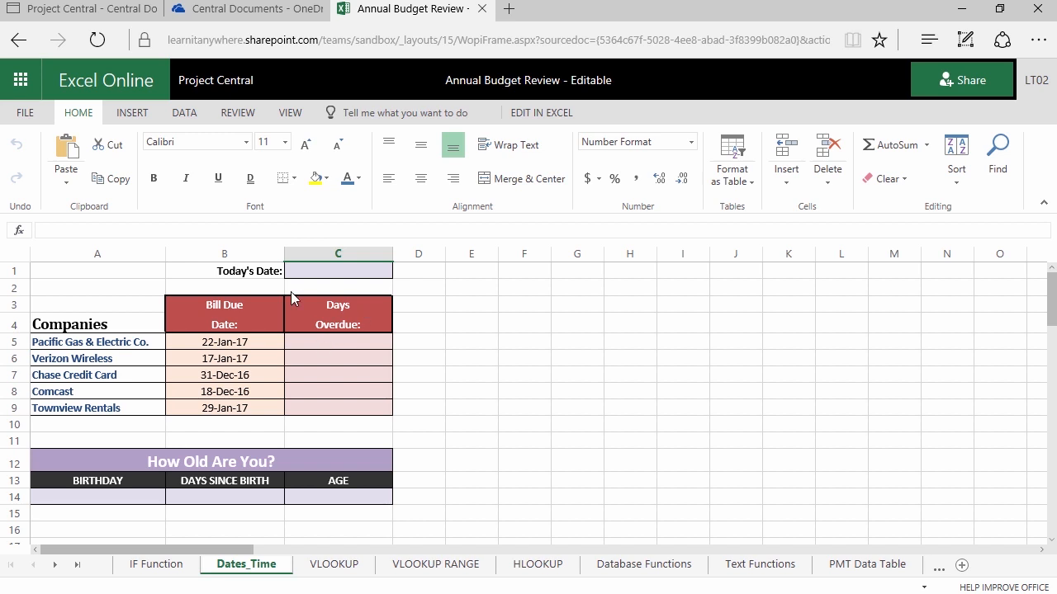
{"action": "left_click", "coordinate": [70, 343]}
{"action": "type", "text": "Food Company"}
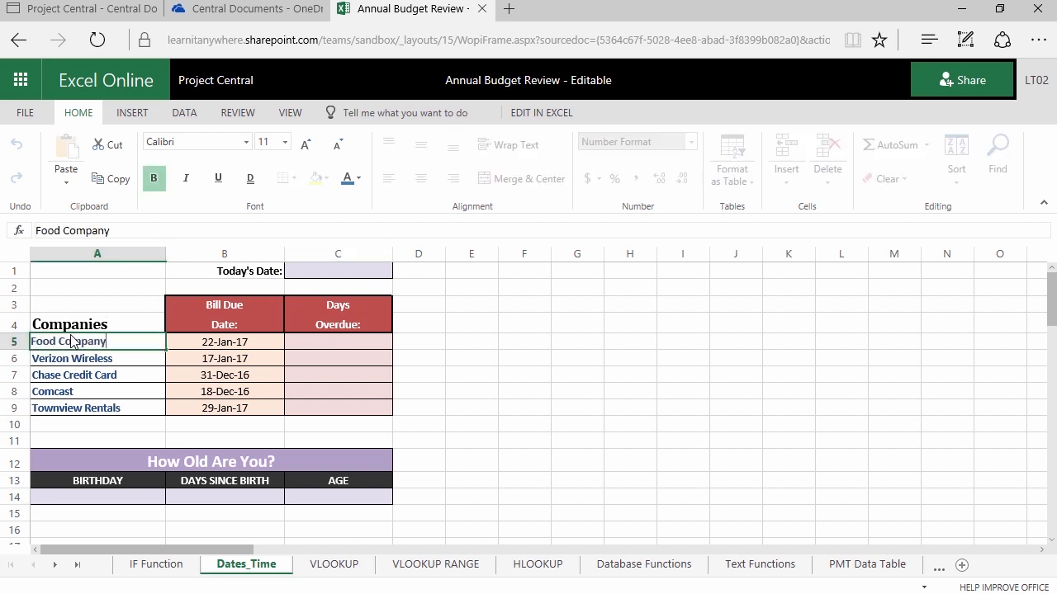
{"action": "key", "text": "Return"}
{"action": "type", "text": "AT&T"}
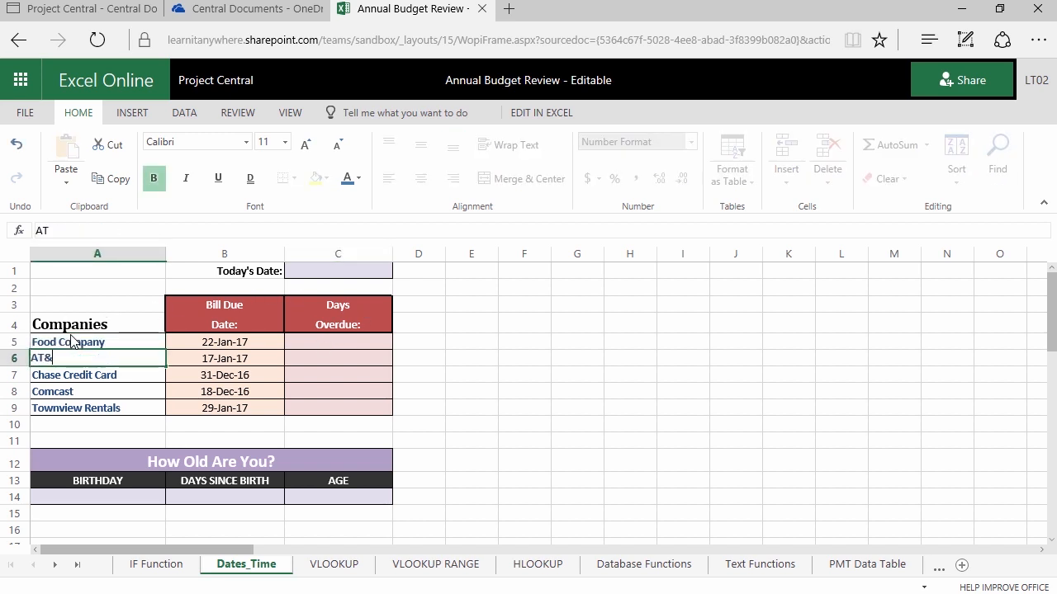
{"action": "key", "text": "Return"}
{"action": "type", "text": "Company Card"}
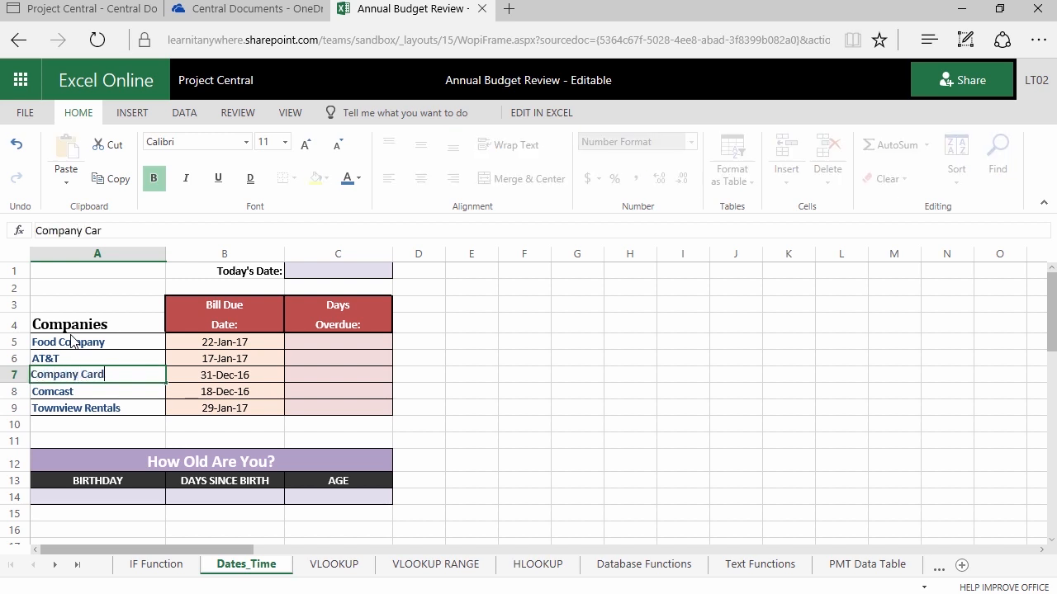
{"action": "key", "text": "Return"}
{"action": "type", "text": "Parties"}
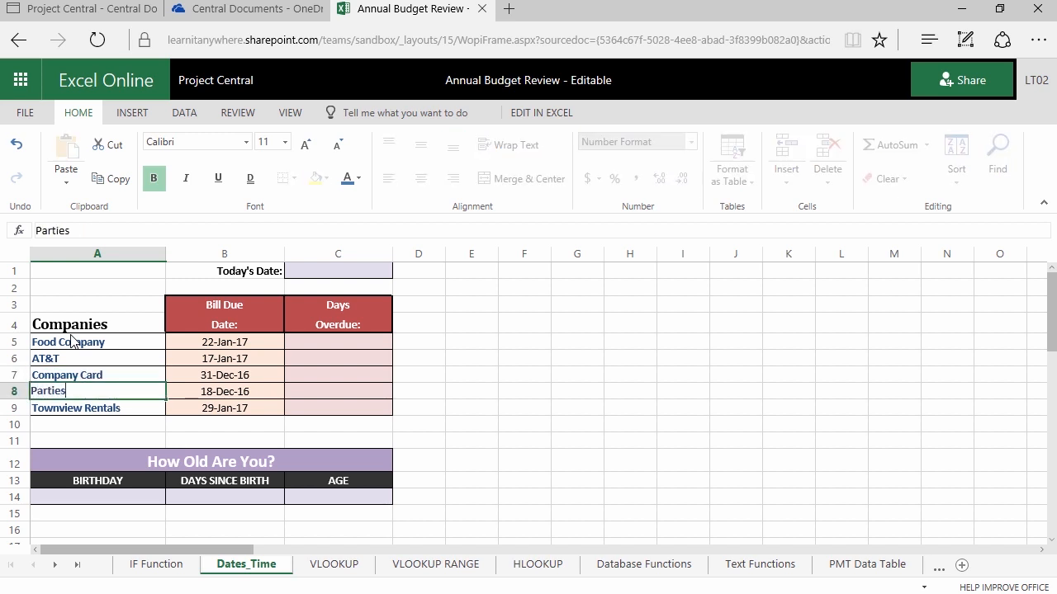
{"action": "key", "text": "Return"}
{"action": "type", "text": "Consultants"}
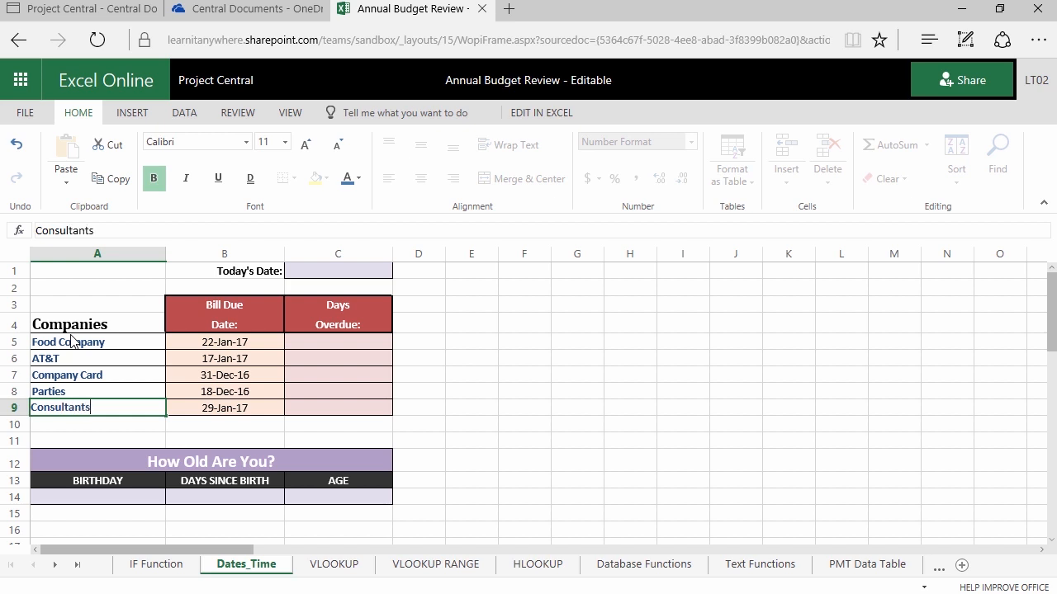
{"action": "key", "text": "Tab"}
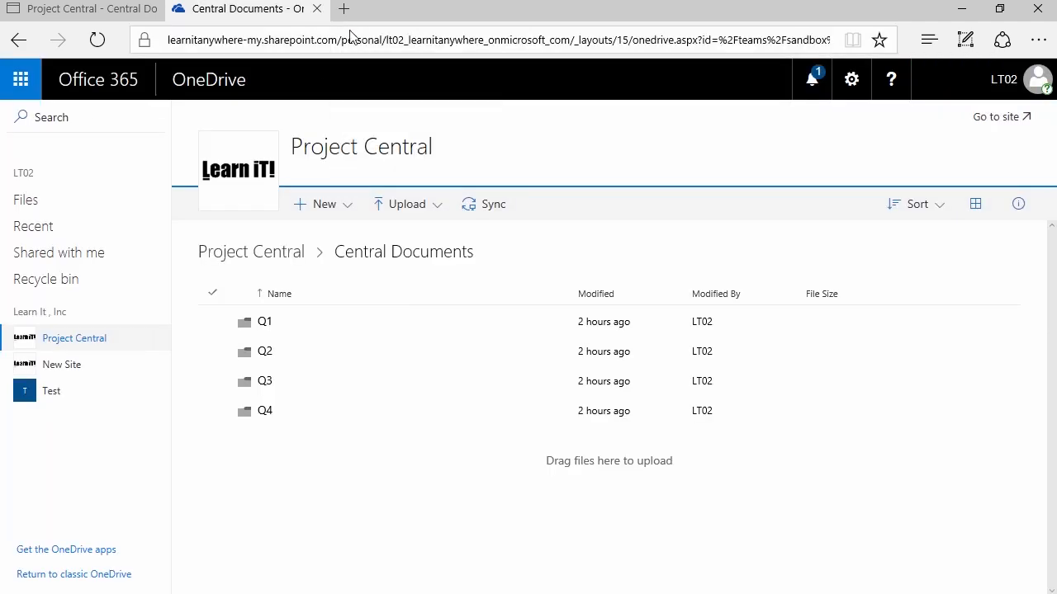
Close the OneDrive page, deselect Annual Budget Review.xlsx, and open Post Meeting Follow Up.docx in Word Online.
{"action": "left_click", "coordinate": [316, 9]}
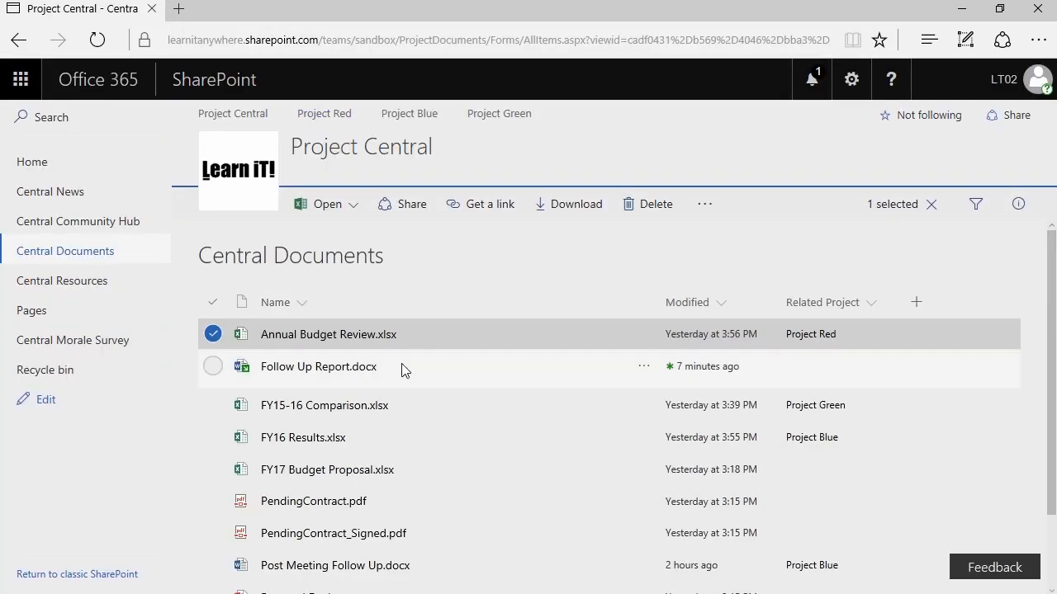
{"action": "left_click", "coordinate": [213, 334]}
{"action": "scroll", "coordinate": [347, 404], "scroll_direction": "down", "scroll_amount": 2}
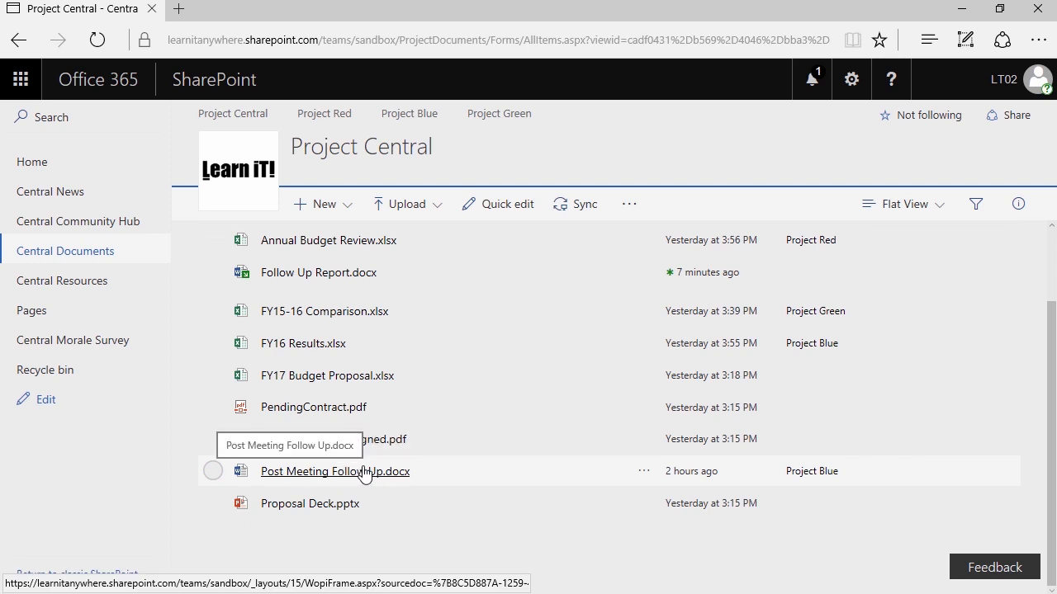
{"action": "right_click", "coordinate": [425, 476]}
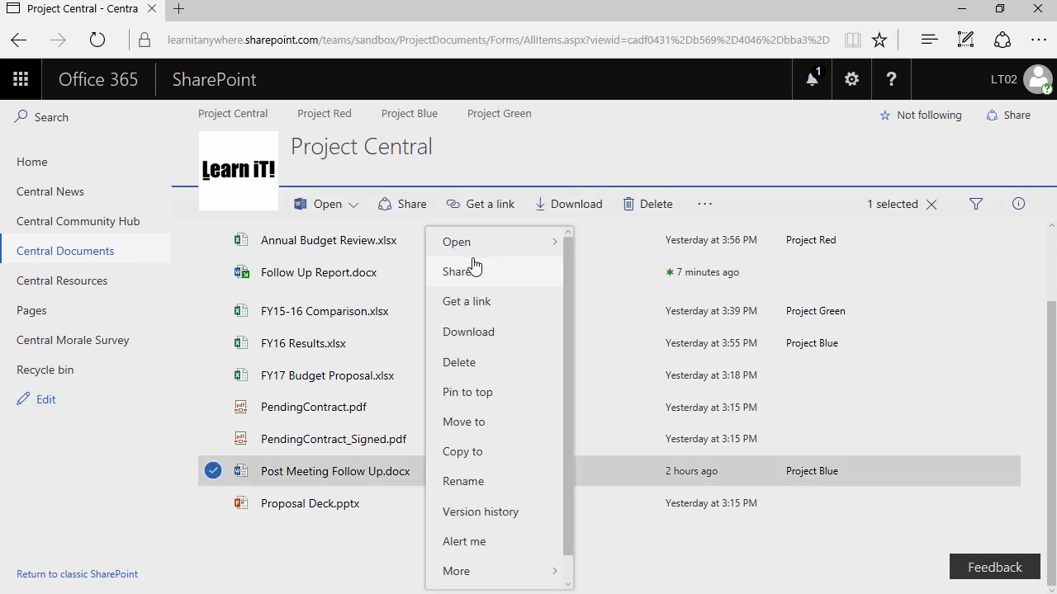
{"action": "mouse_move", "coordinate": [495, 247]}
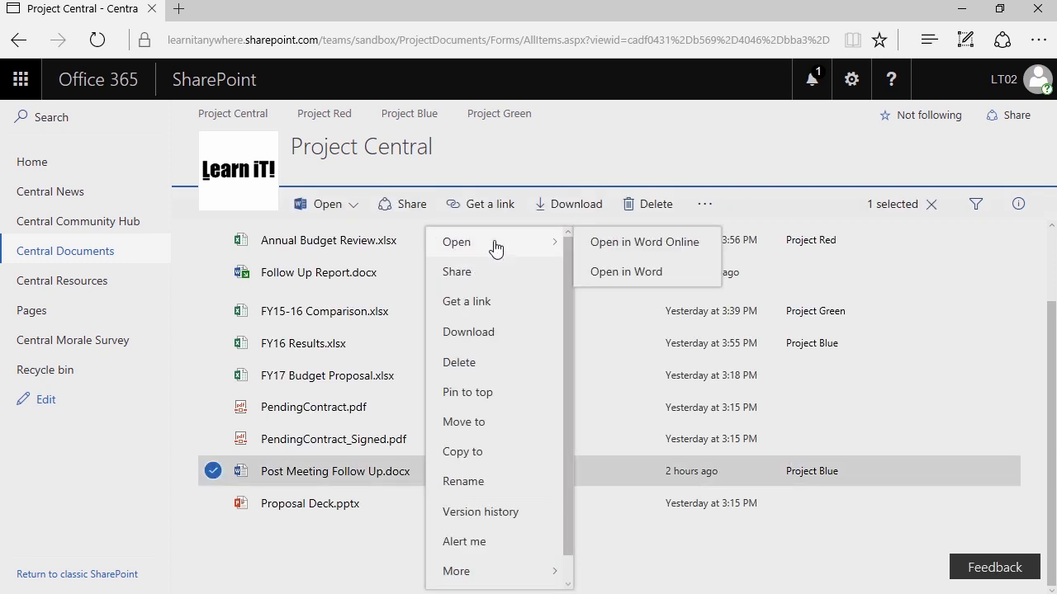
{"action": "left_click", "coordinate": [595, 246]}
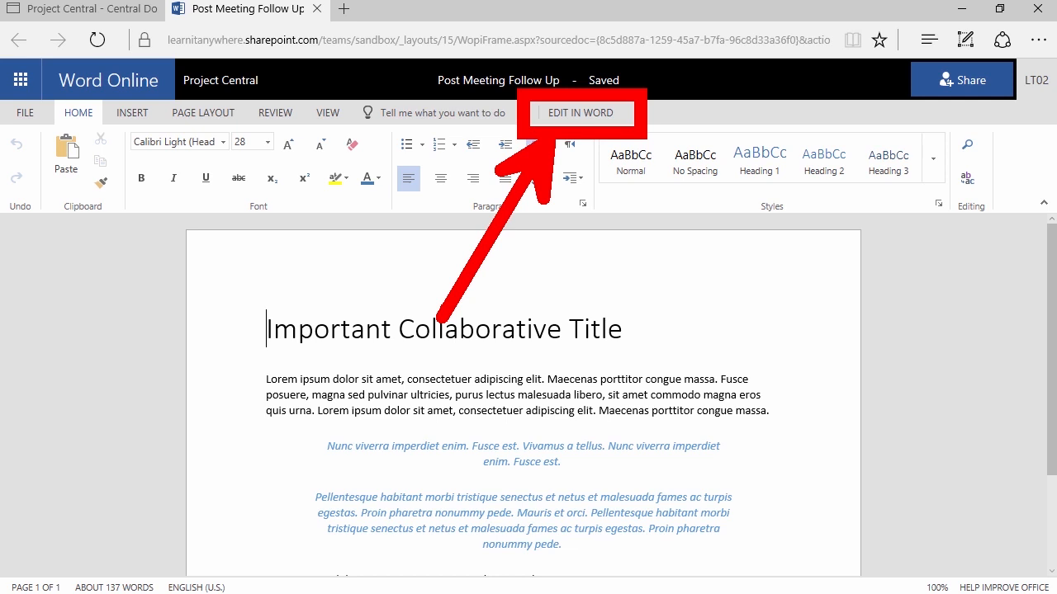
Change the document's title to "Less Important Non-Collaborative Title" by adding the words "Less" and "Non-".
{"action": "double_click", "coordinate": [289, 330]}
{"action": "left_click", "coordinate": [480, 381]}
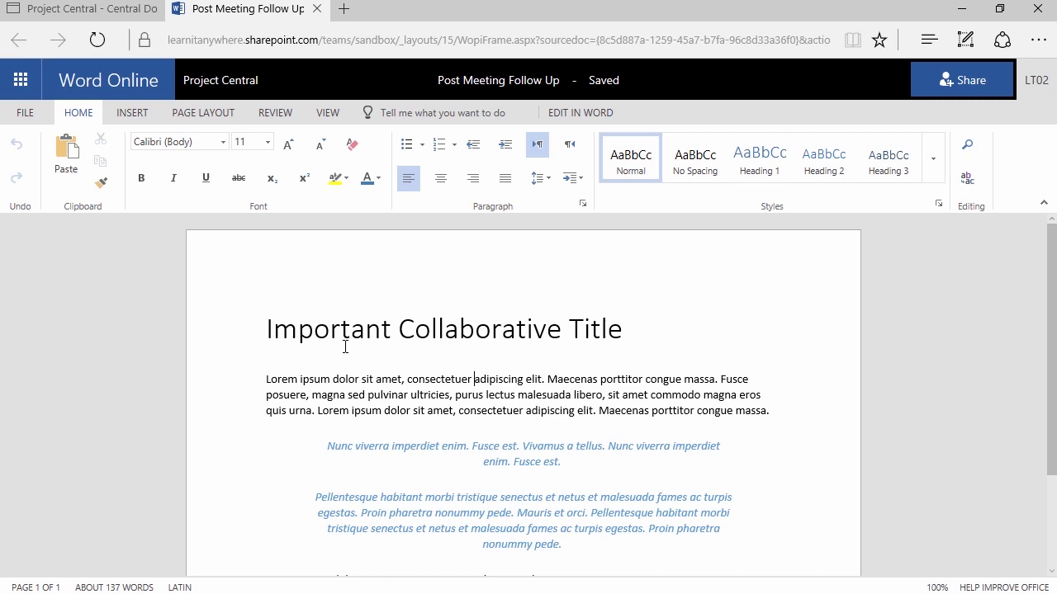
{"action": "left_click", "coordinate": [268, 330]}
{"action": "type", "text": "Less"}
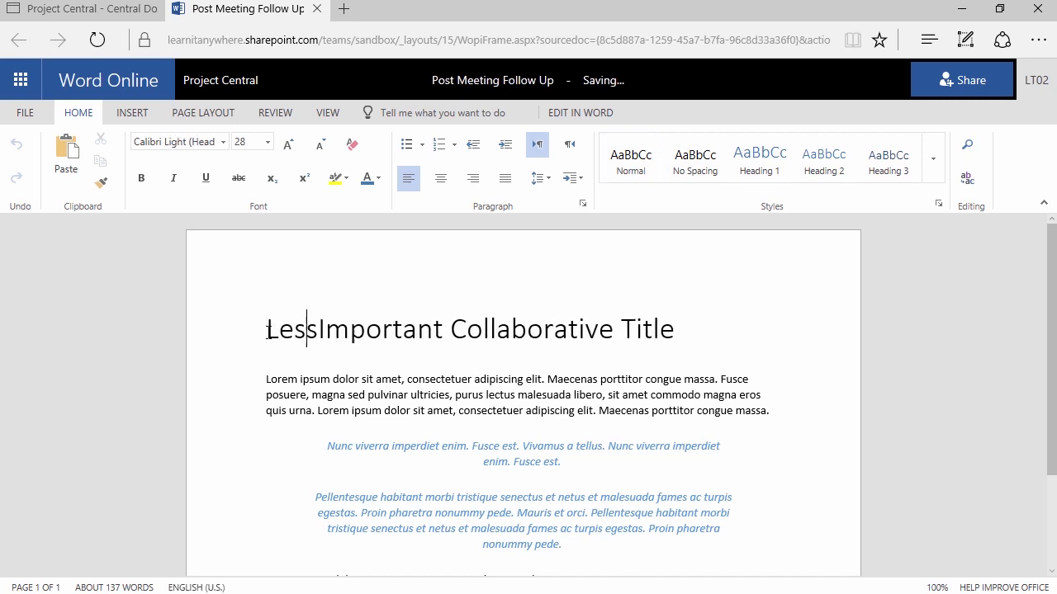
{"action": "left_click", "coordinate": [459, 329]}
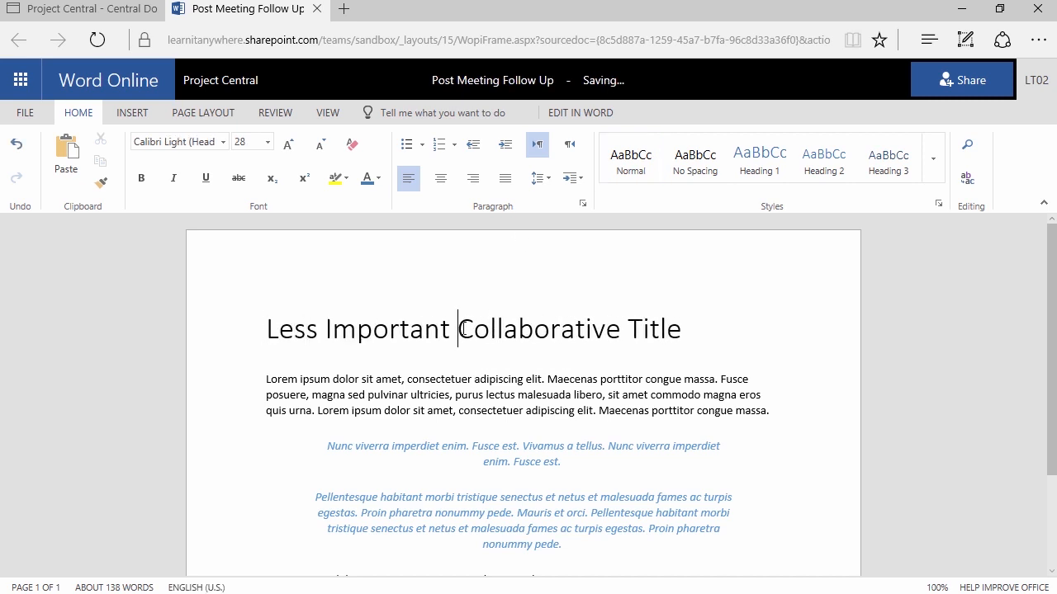
{"action": "type", "text": "Non-"}
Change the font color of the whole document title "Less Important Non-Collaborative Title" to dark red.
{"action": "key", "text": "Home"}
{"action": "key", "text": "ctrl+shift+Right"}
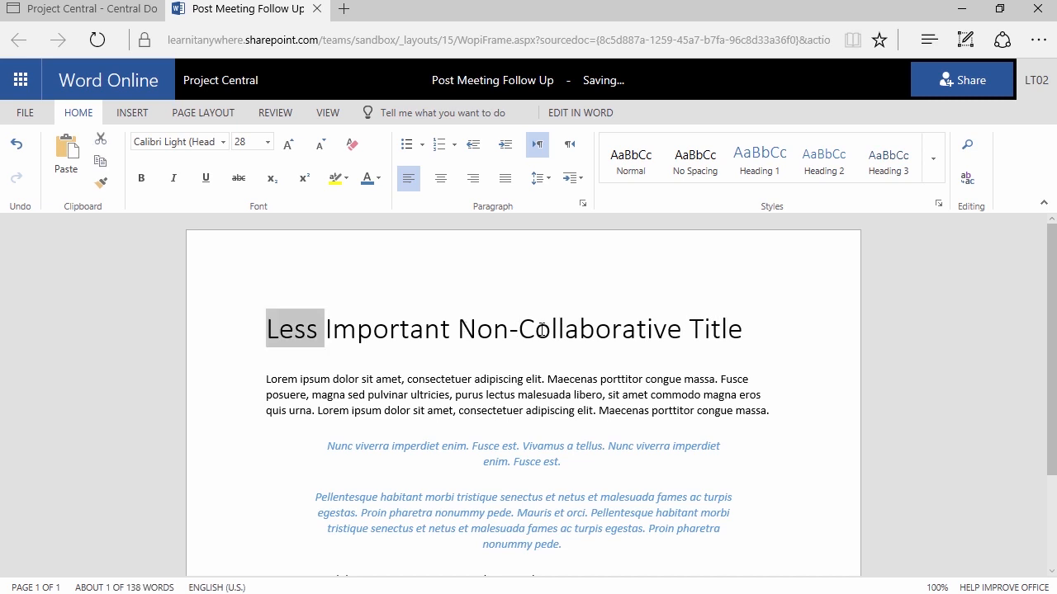
{"action": "left_click_drag", "start_coordinate": [761, 326], "coordinate": [10, 307]}
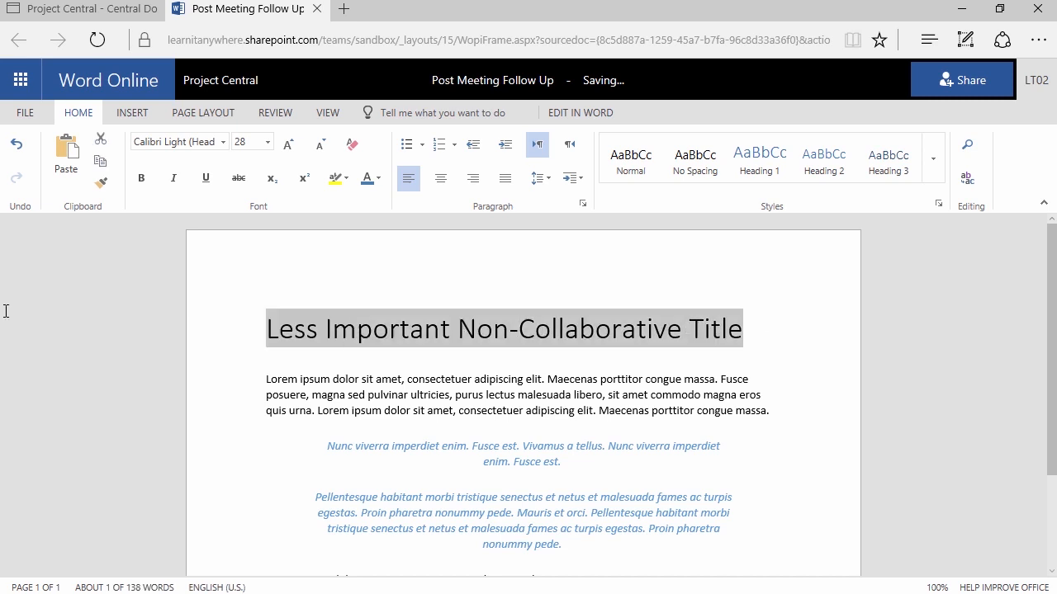
{"action": "left_click", "coordinate": [377, 178]}
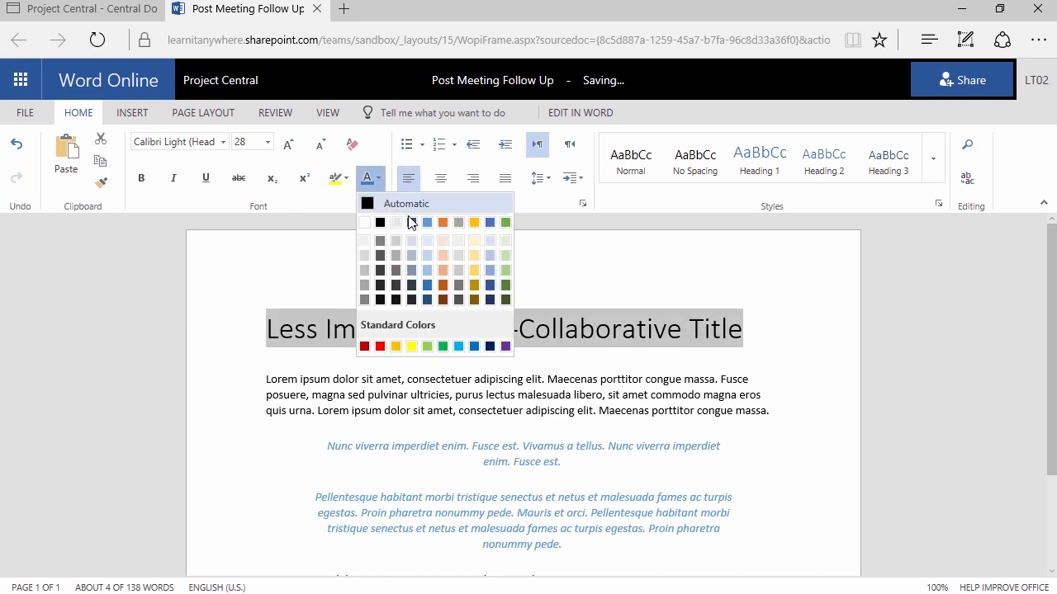
{"action": "left_click", "coordinate": [364, 346]}
{"action": "left_click", "coordinate": [357, 360]}
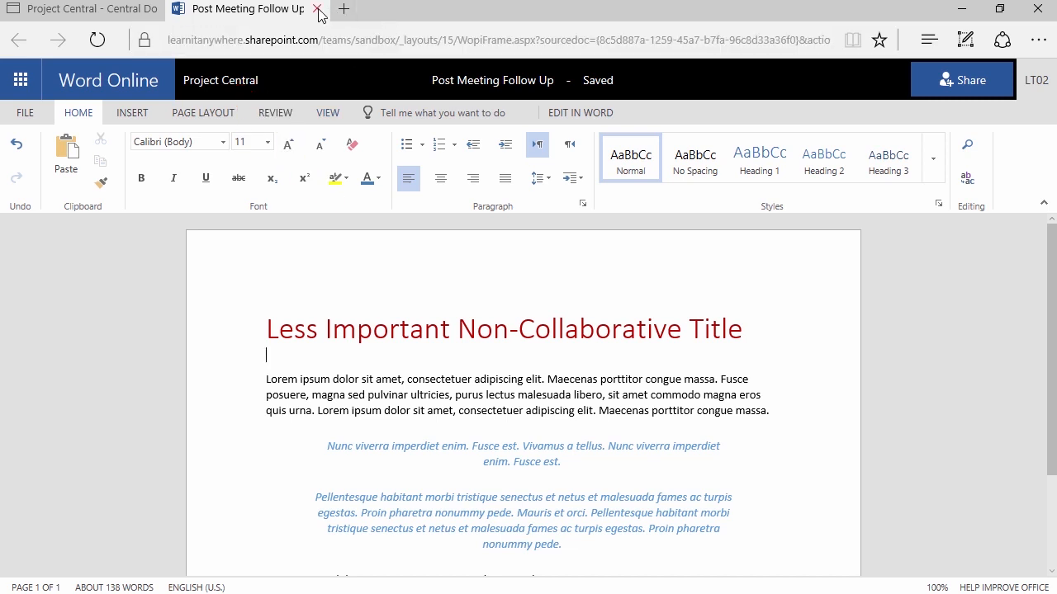
Return to Project Central's Central Documents library and display its files in Flat View.
{"action": "left_click", "coordinate": [251, 83]}
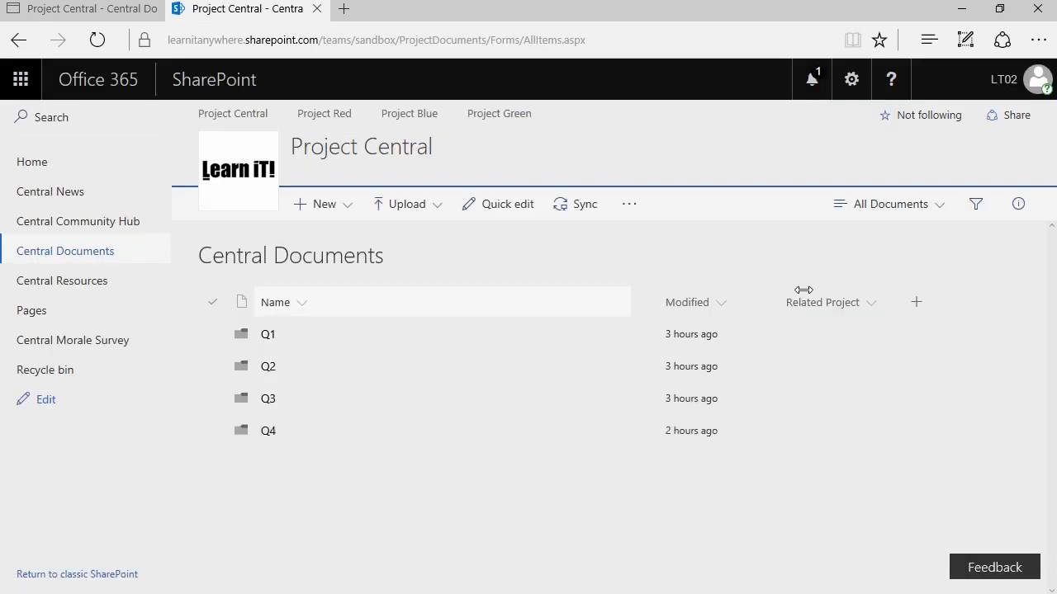
{"action": "left_click", "coordinate": [890, 204]}
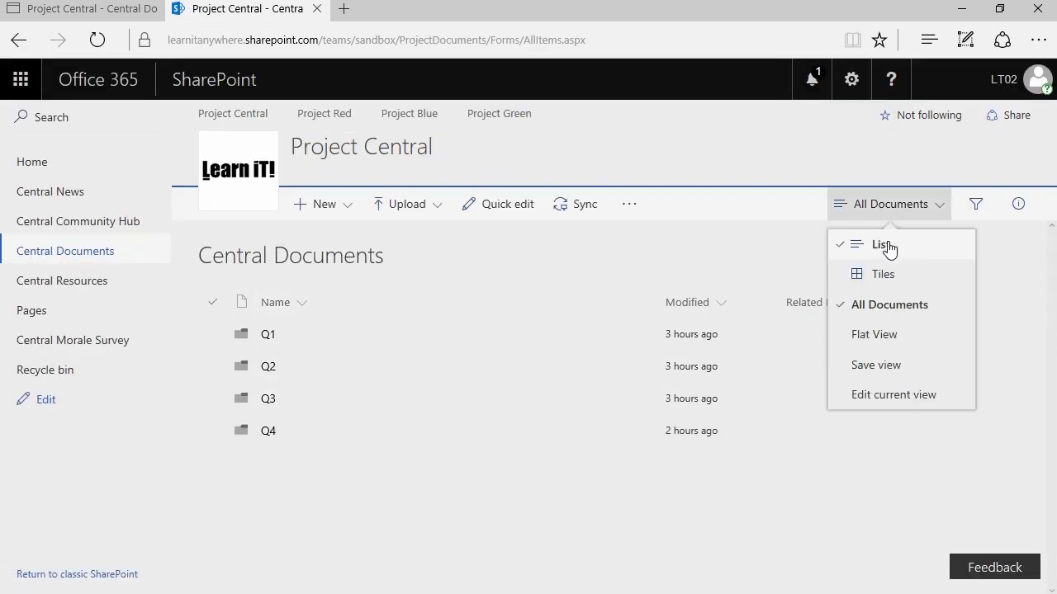
{"action": "left_click", "coordinate": [880, 335]}
{"action": "scroll", "coordinate": [248, 479], "scroll_direction": "down", "scroll_amount": 2}
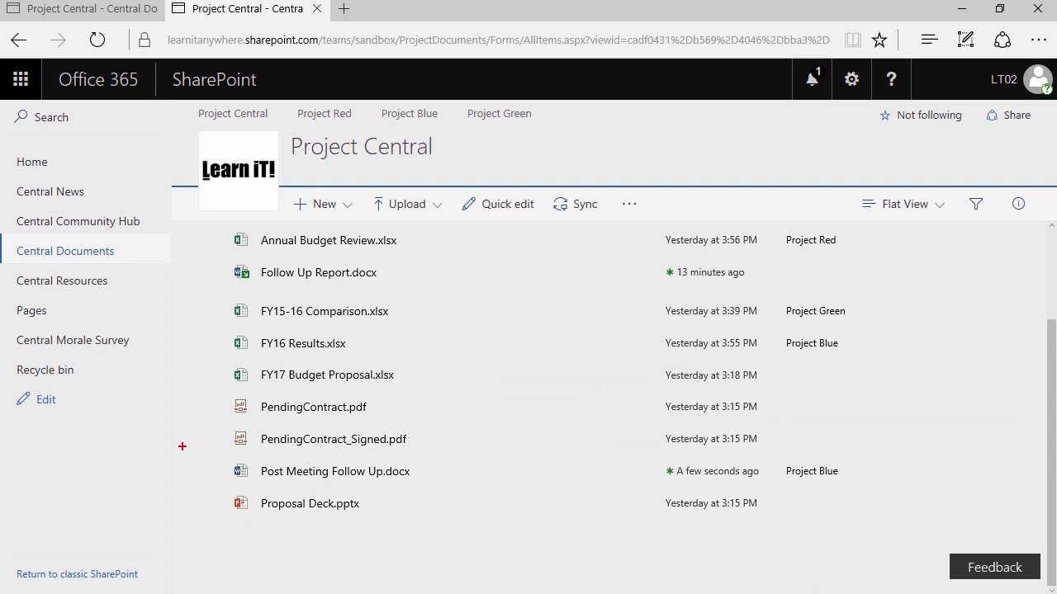
{"action": "mouse_move", "coordinate": [181, 446]}
{"action": "left_mouse_down"}
{"action": "mouse_move", "coordinate": [943, 521]}
{"action": "mouse_move", "coordinate": [923, 493]}
{"action": "left_mouse_up"}
{"action": "left_click_drag", "start_coordinate": [341, 486], "coordinate": [427, 593]}
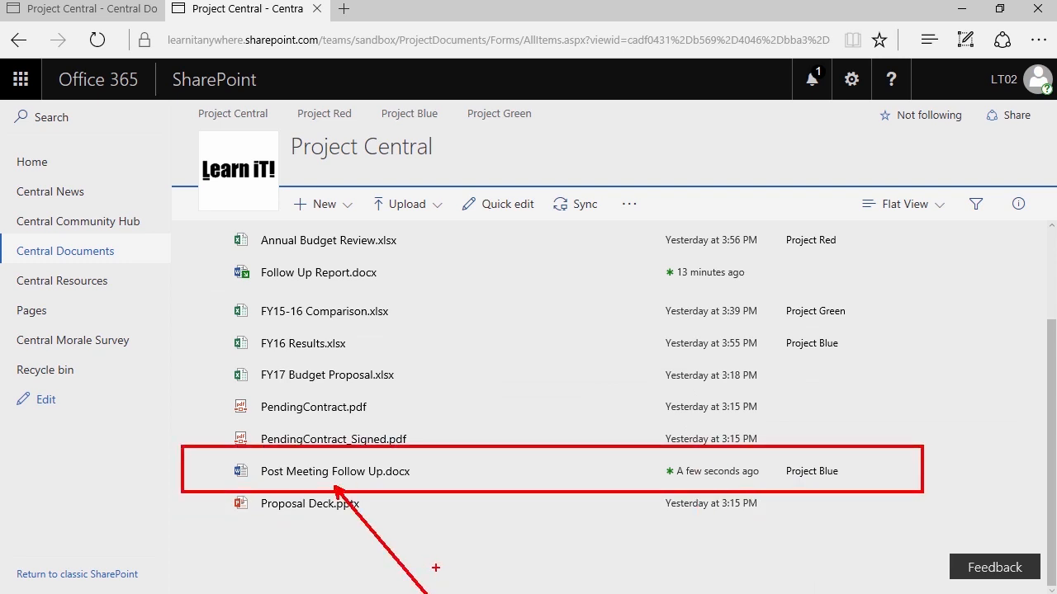
{"action": "mouse_move", "coordinate": [868, 193]}
{"action": "left_mouse_down"}
{"action": "mouse_move", "coordinate": [942, 233]}
{"action": "mouse_move", "coordinate": [907, 182]}
{"action": "mouse_move", "coordinate": [861, 198]}
{"action": "left_mouse_up"}
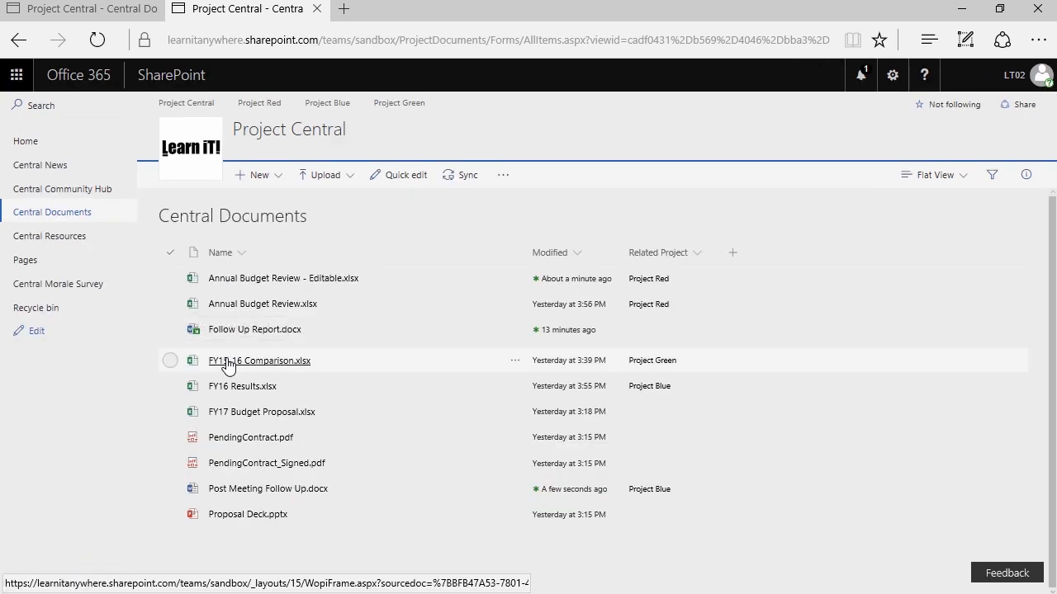
{"action": "key", "text": "ctrl+plus"}
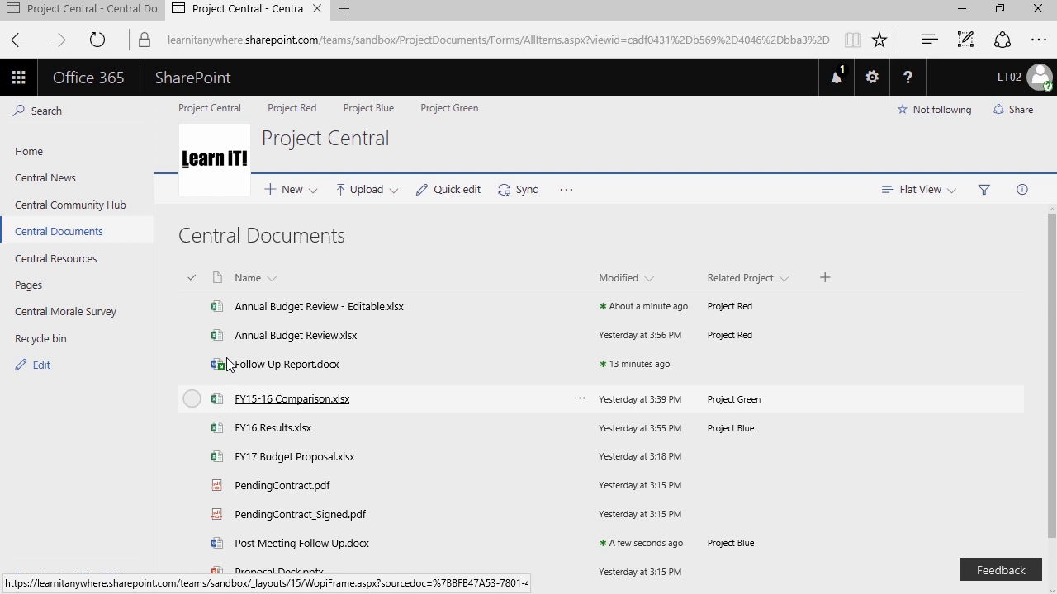
{"action": "left_click", "coordinate": [1038, 40]}
{"action": "left_click", "coordinate": [1026, 165]}
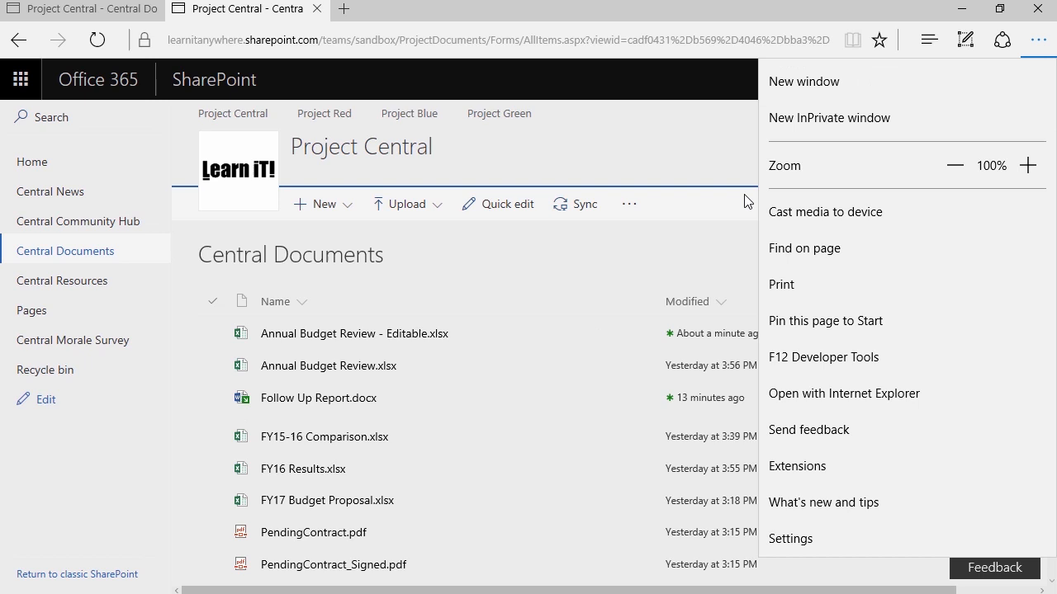
{"action": "left_click", "coordinate": [639, 241]}
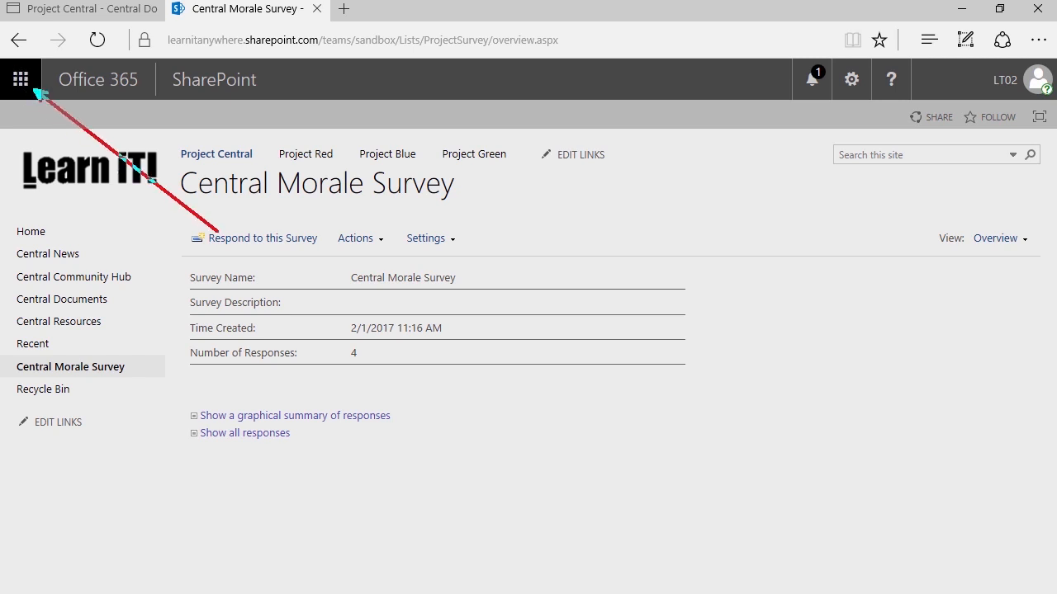
Switch from the Central Morale Survey page to the personal OneDrive files.
{"action": "left_click", "coordinate": [25, 82]}
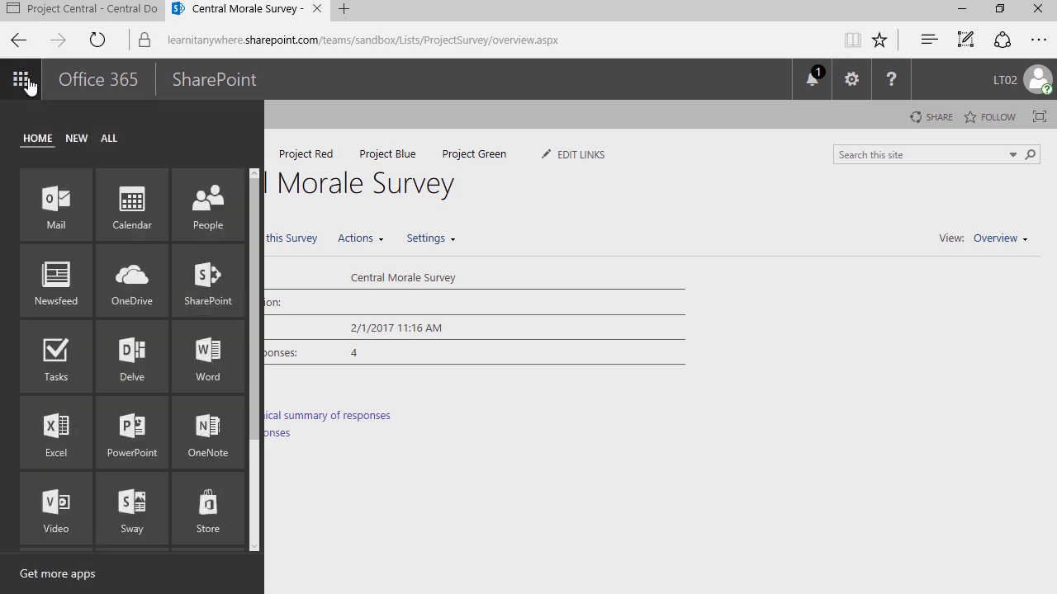
{"action": "left_click", "coordinate": [129, 281]}
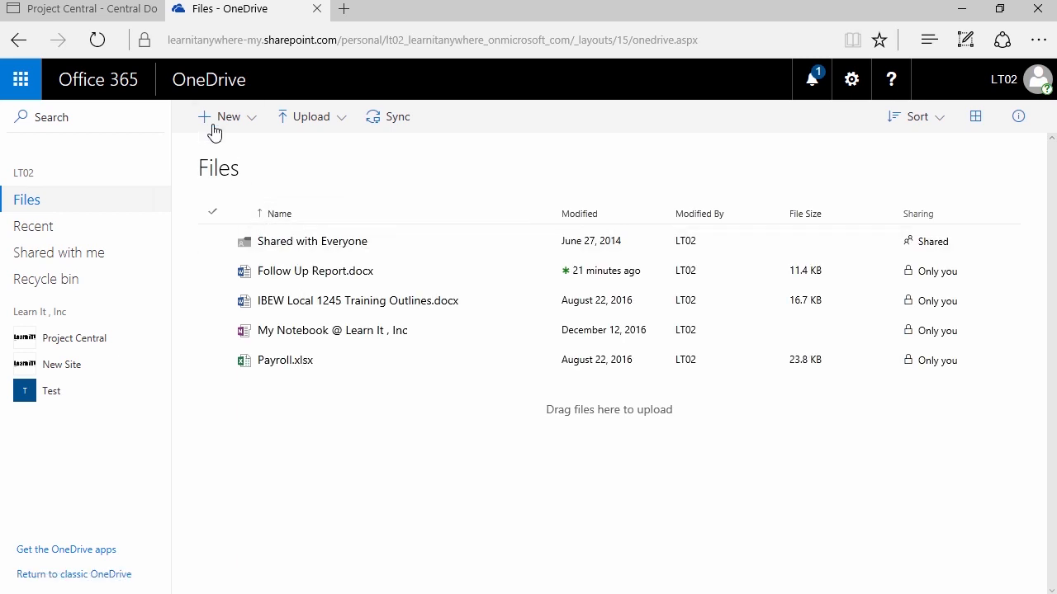
{"action": "left_click_drag", "start_coordinate": [234, 132], "coordinate": [268, 250]}
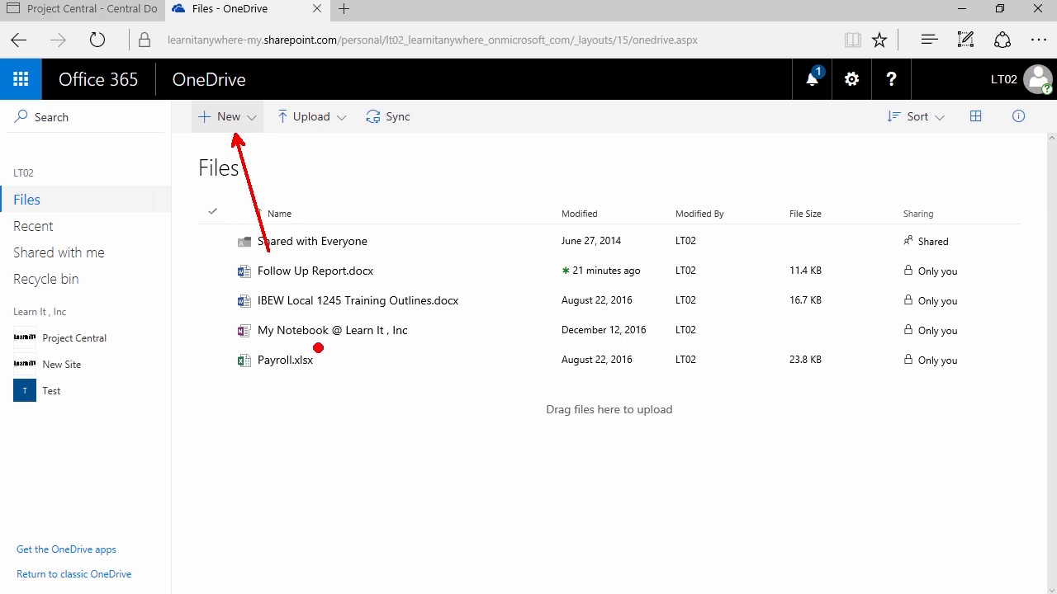
{"action": "key", "text": "Escape"}
Create a new Excel survey named Lunch in the OneDrive files.
{"action": "left_click", "coordinate": [236, 118]}
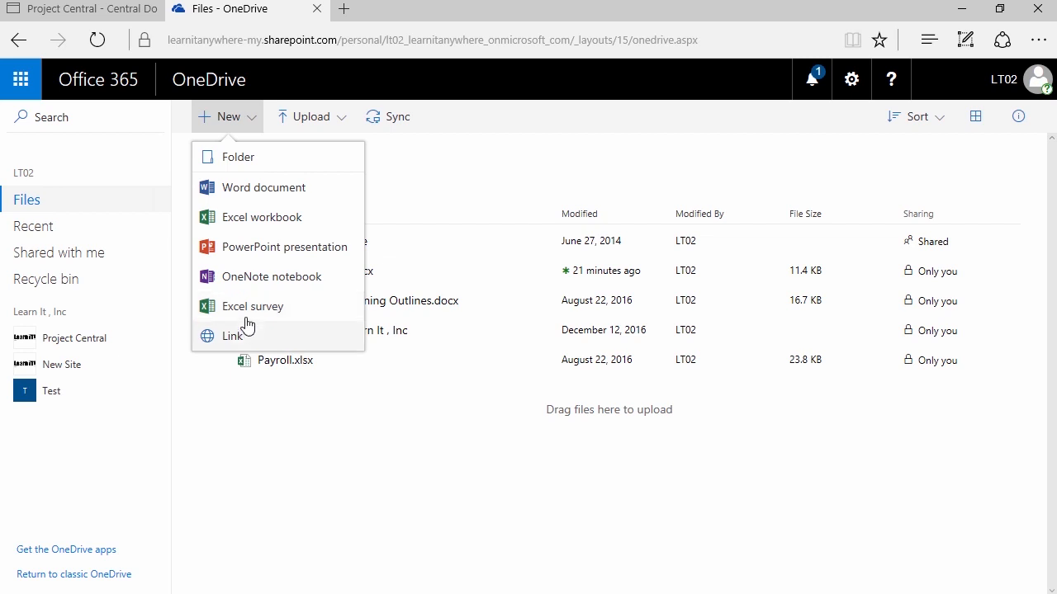
{"action": "left_click", "coordinate": [251, 317]}
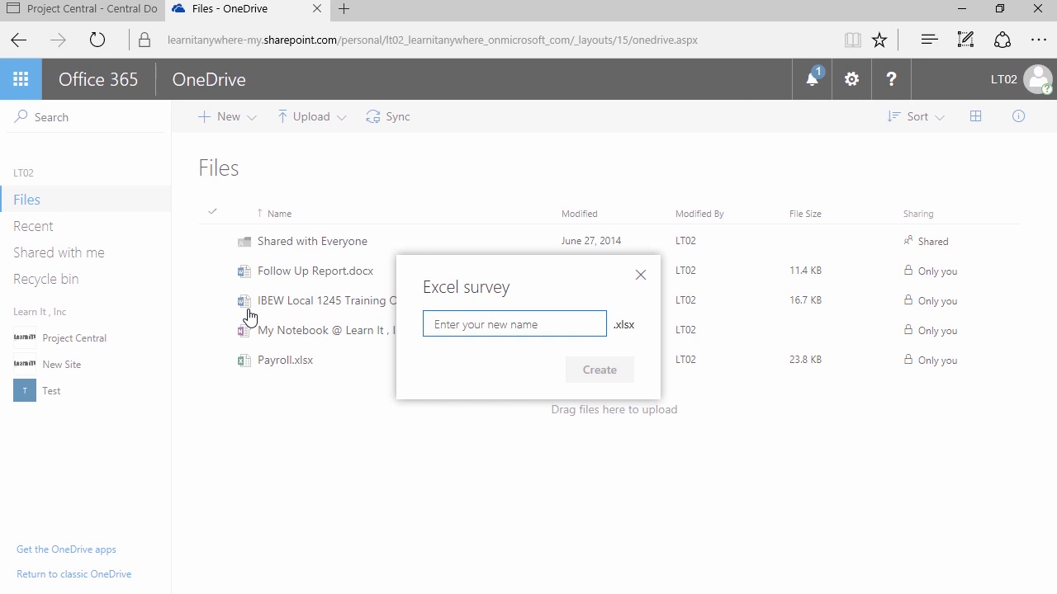
{"action": "type", "text": "Wha"}
{"action": "key", "text": "BackSpace"}
{"action": "key", "text": "BackSpace"}
{"action": "key", "text": "BackSpace"}
{"action": "type", "text": "Lunch"}
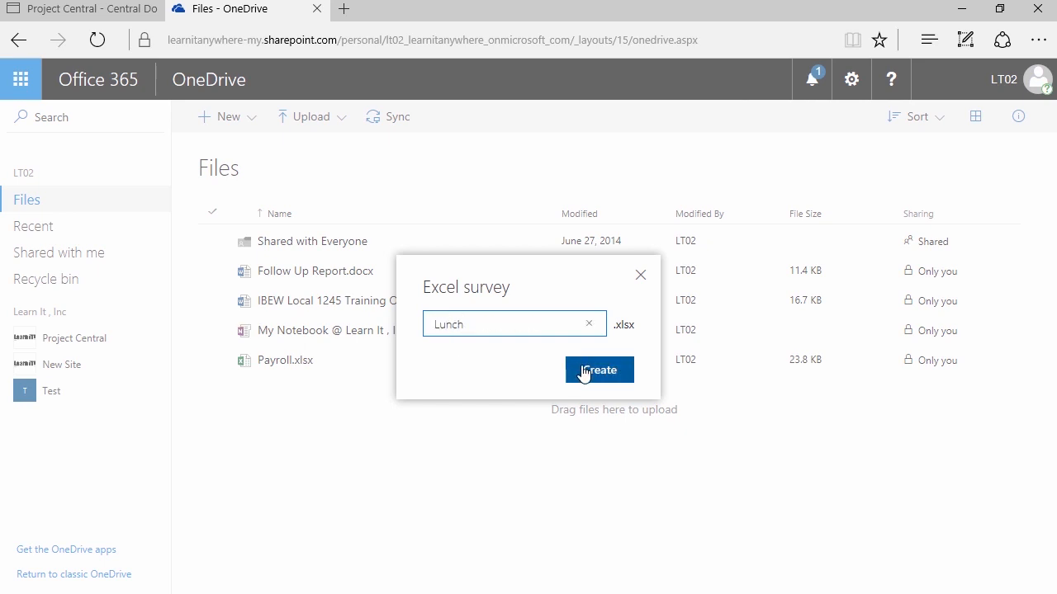
{"action": "left_click", "coordinate": [583, 373]}
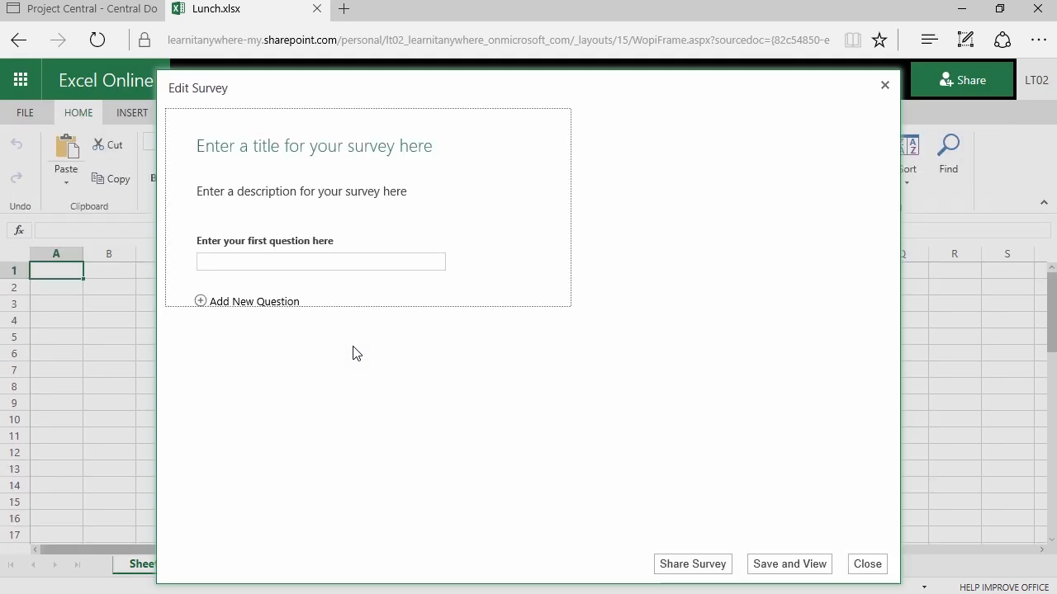
Title the survey "What's for lunch?" and set its description to "Please help us choose what's for lunch!".
{"action": "left_click", "coordinate": [338, 162]}
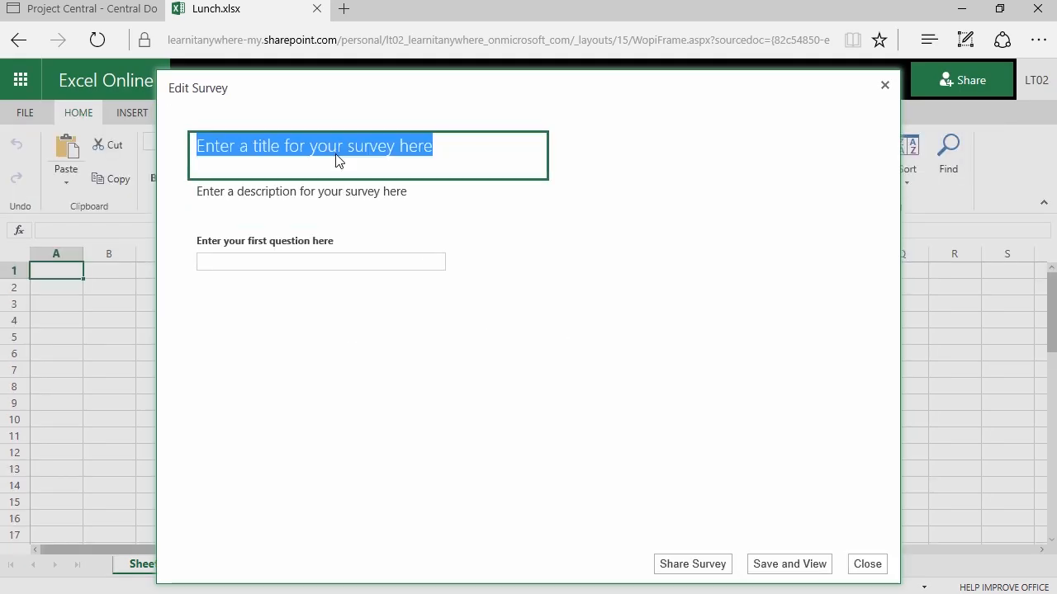
{"action": "type", "text": "What's for "}
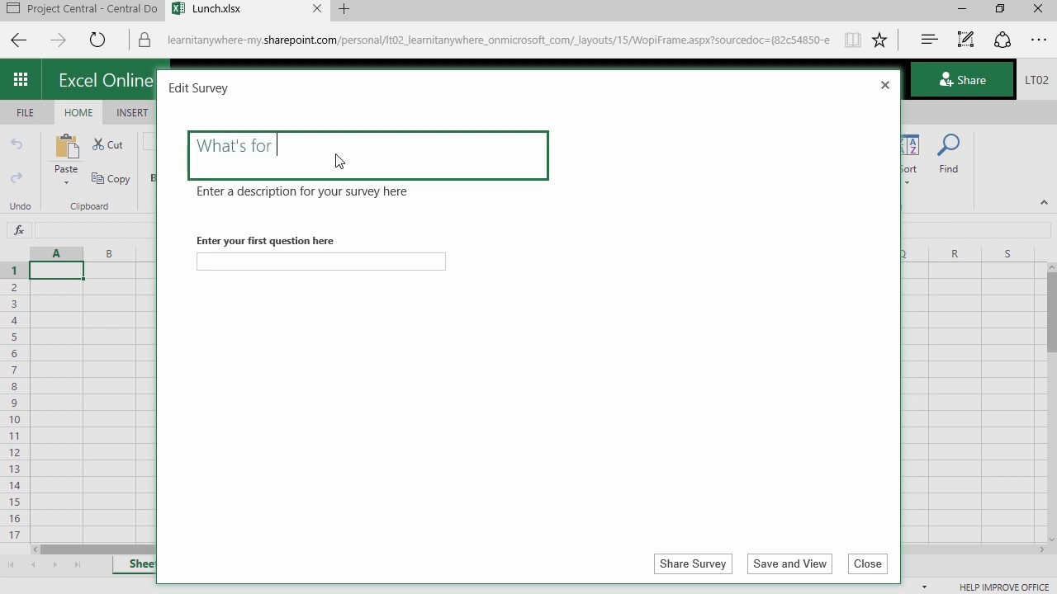
{"action": "type", "text": "lunch?"}
{"action": "left_click", "coordinate": [251, 205]}
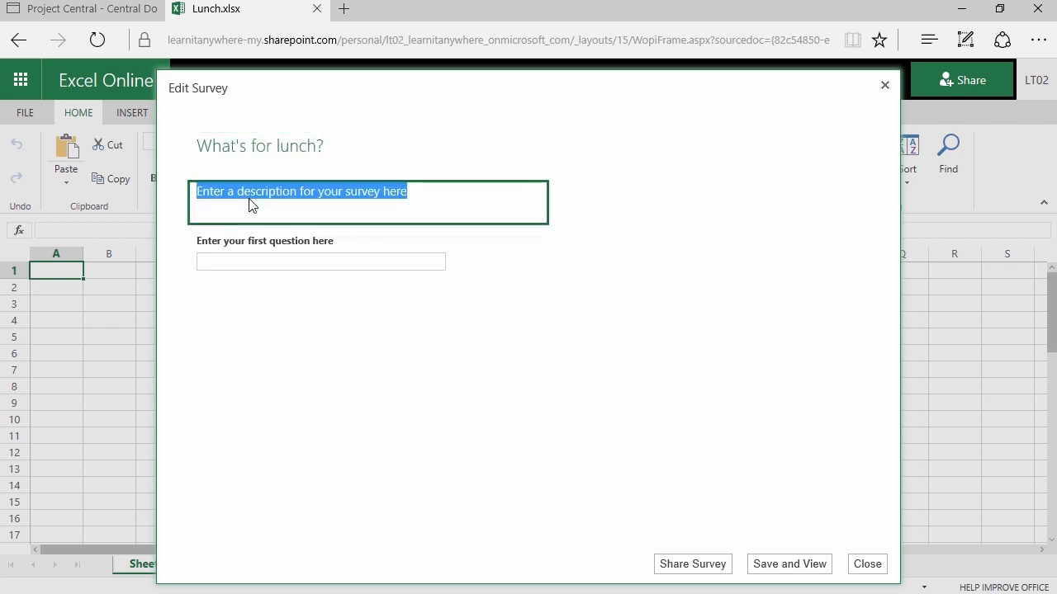
{"action": "type", "text": "Please help us"}
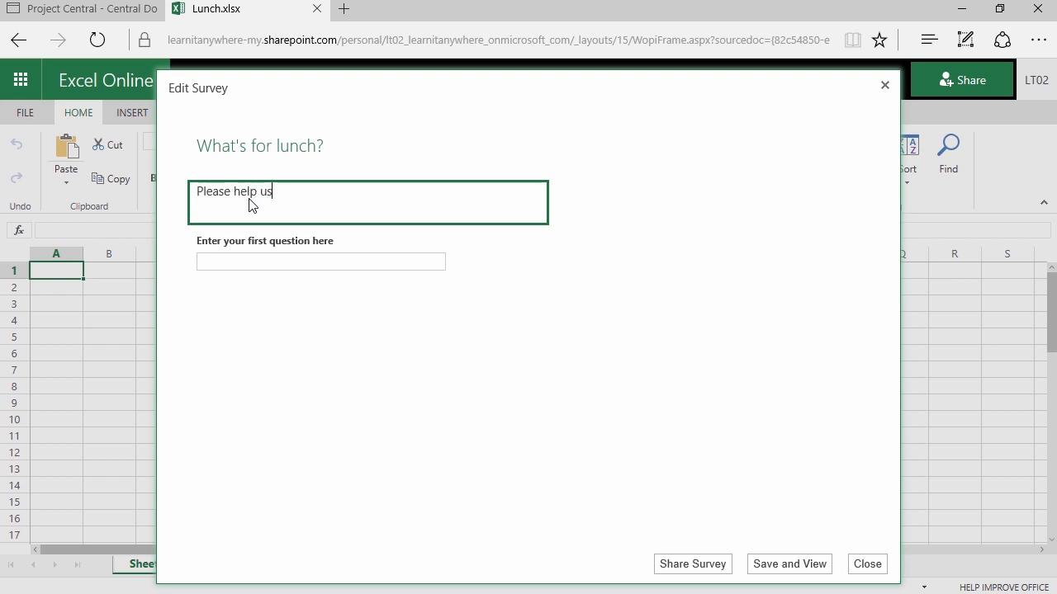
{"action": "type", "text": " choose what's for lunch!"}
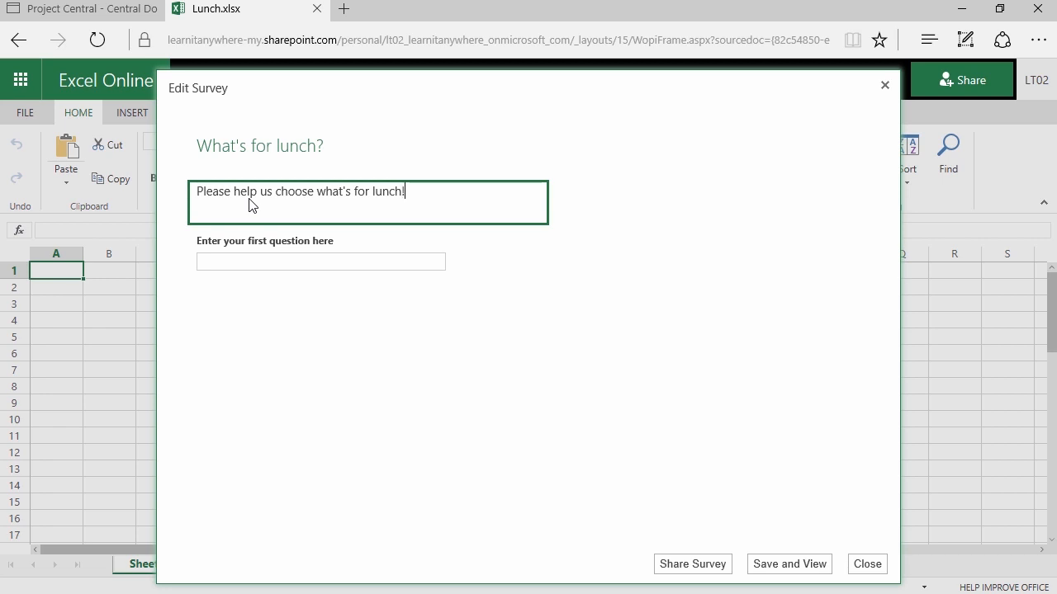
Open the first question's settings and enter the question text "Do you have any allegies?".
{"action": "left_click", "coordinate": [265, 258]}
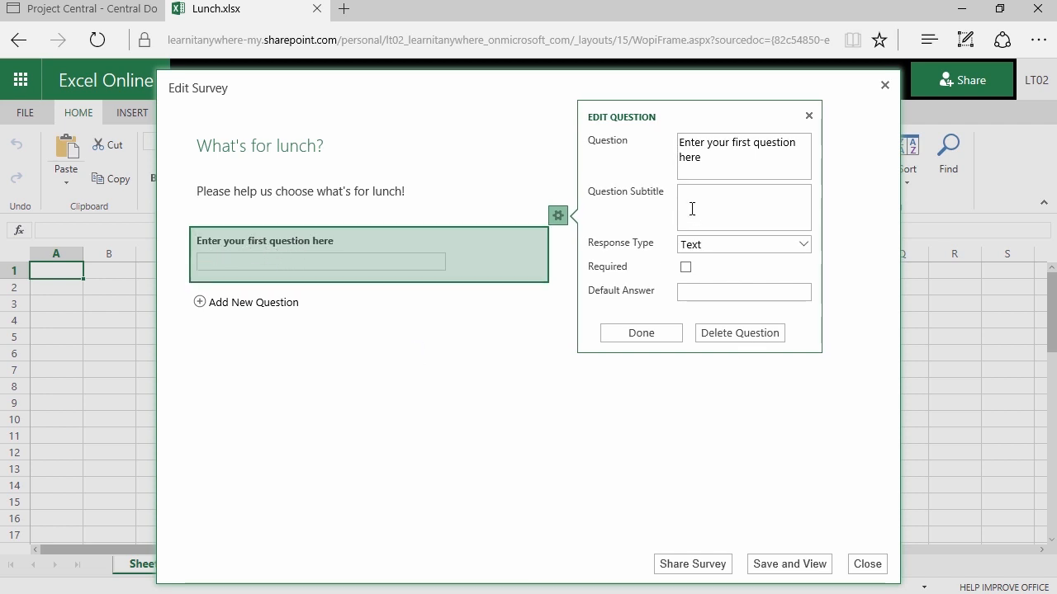
{"action": "left_click", "coordinate": [559, 220]}
{"action": "left_click", "coordinate": [559, 219]}
{"action": "left_click", "coordinate": [560, 221]}
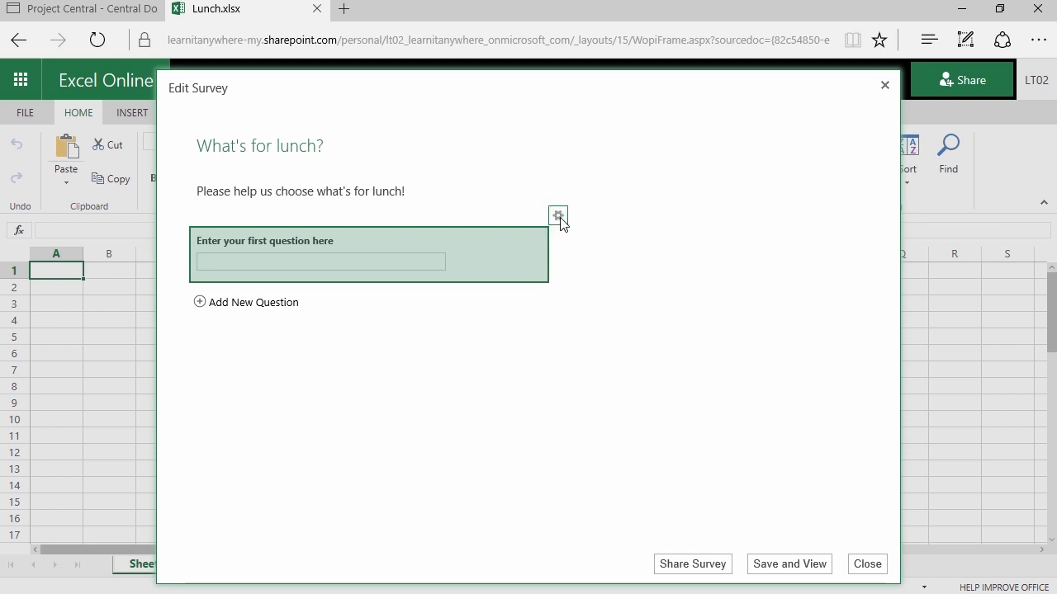
{"action": "left_click", "coordinate": [559, 218]}
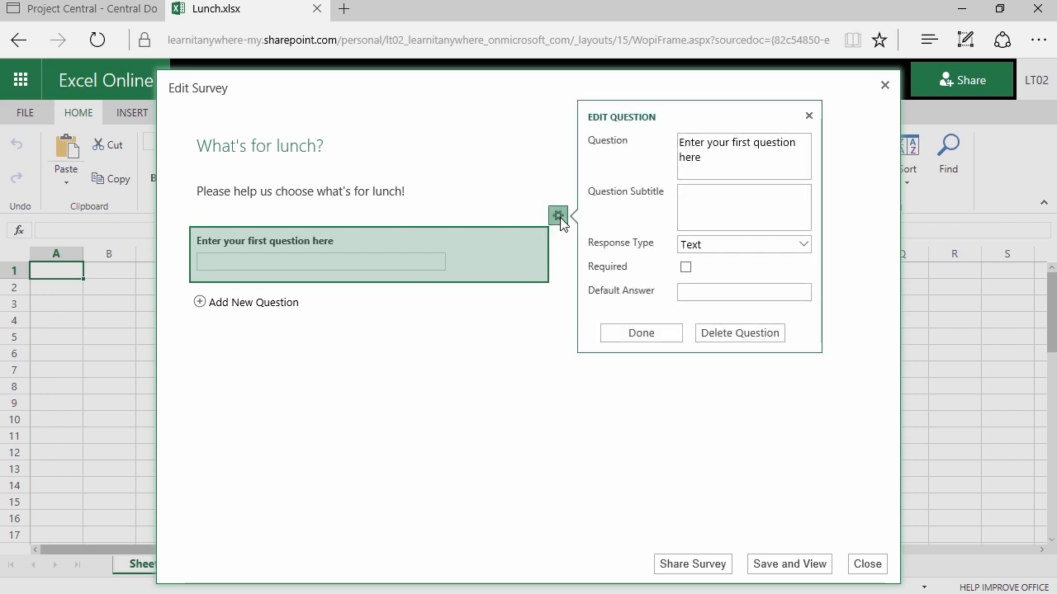
{"action": "left_click", "coordinate": [719, 167]}
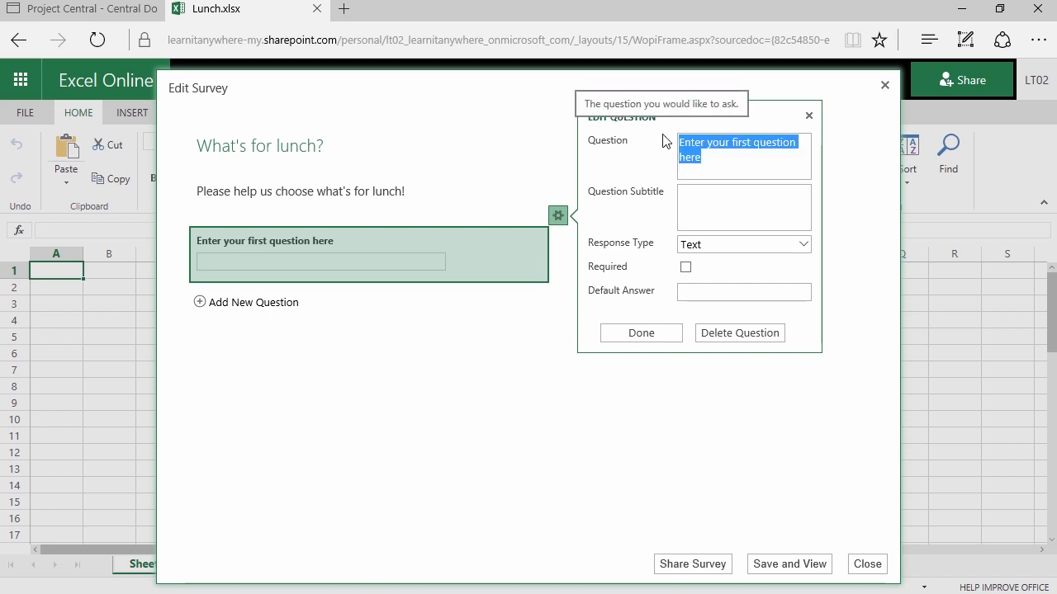
{"action": "type", "text": "Do you have "}
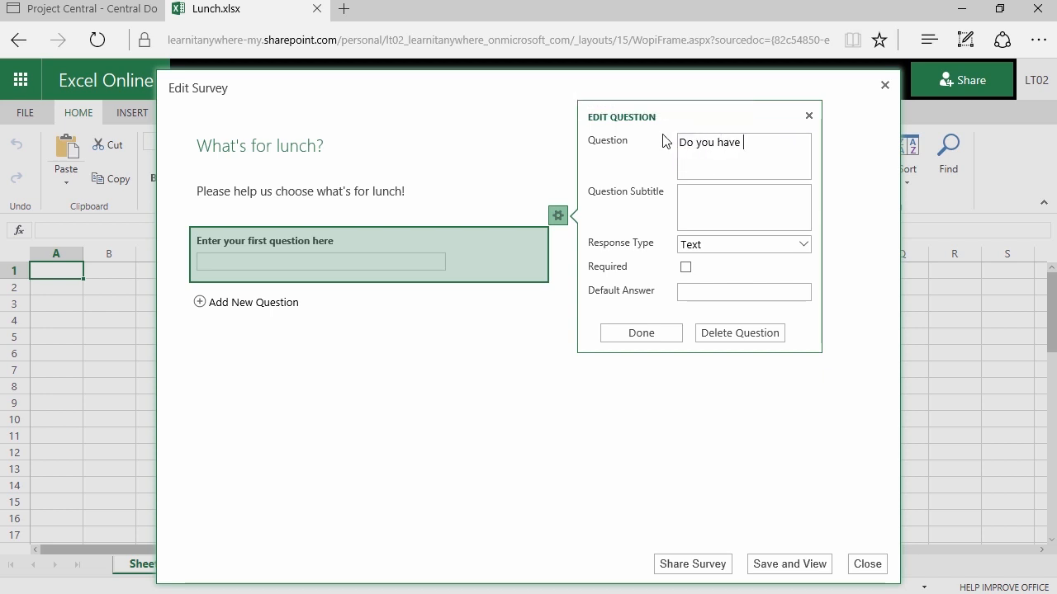
{"action": "type", "text": "any allegies?"}
Add the question subtitle "This can help us avoid ordering something that could hurt." and correct the misspelled word in the question to "allergies".
{"action": "left_click", "coordinate": [702, 208]}
{"action": "type", "text": "This can "}
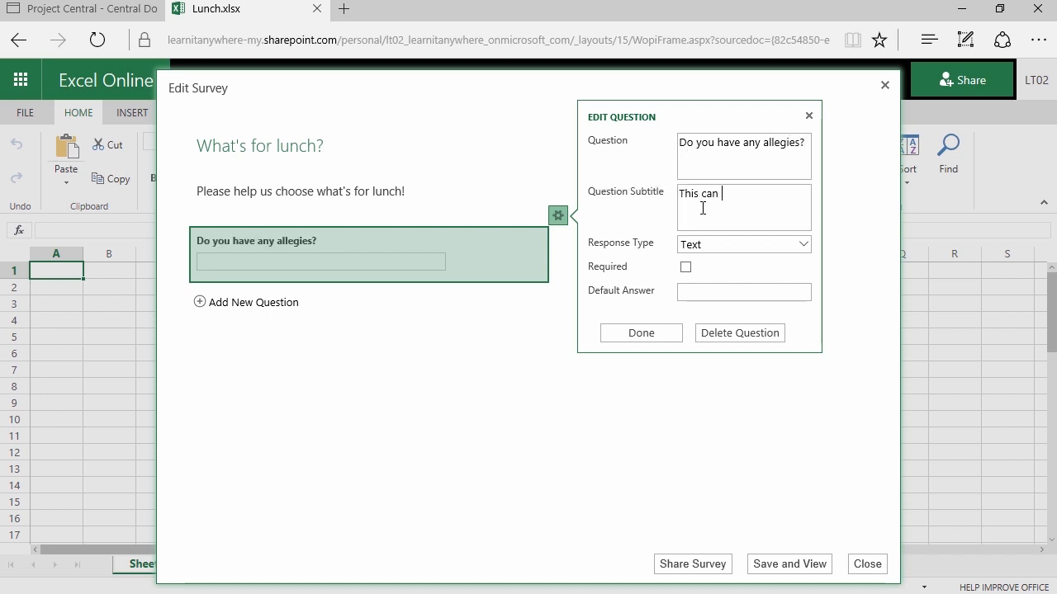
{"action": "type", "text": "help us"}
{"action": "left_click", "coordinate": [791, 143]}
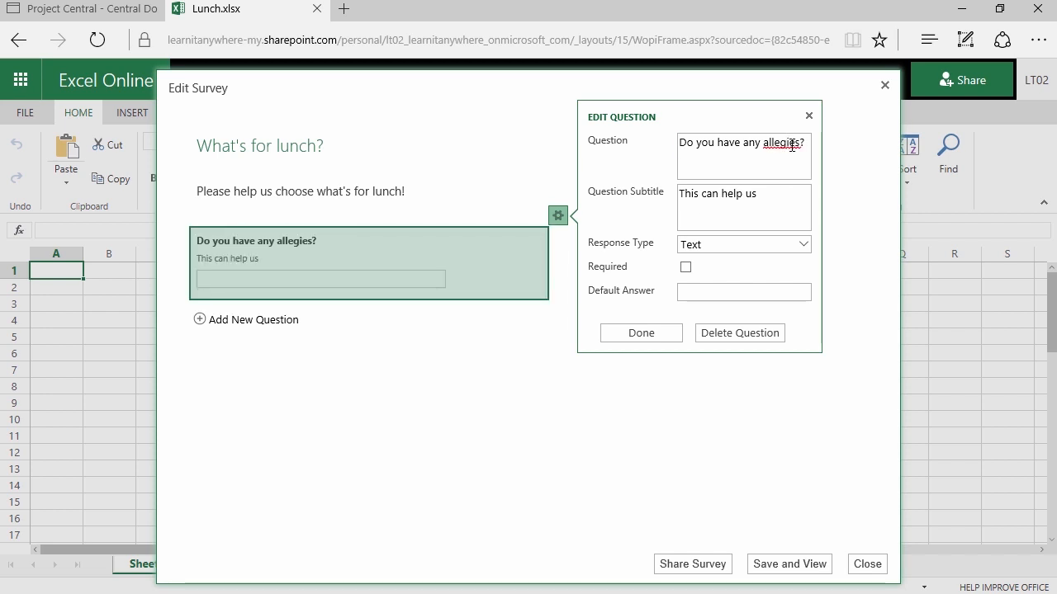
{"action": "right_click", "coordinate": [791, 144]}
{"action": "left_click", "coordinate": [797, 171]}
{"action": "left_click", "coordinate": [778, 194]}
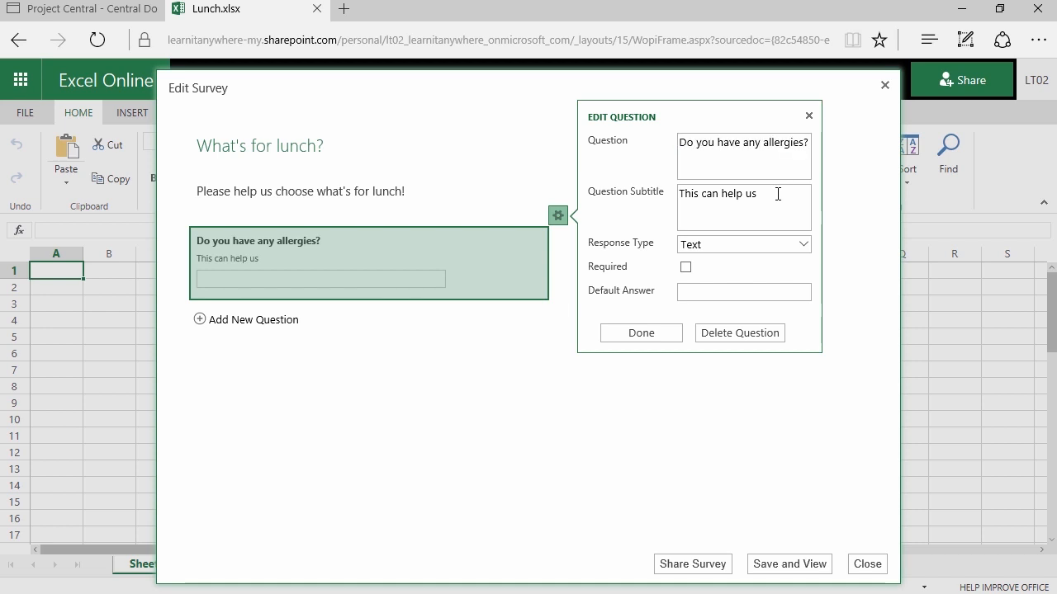
{"action": "type", "text": "avoid ordering something tha"}
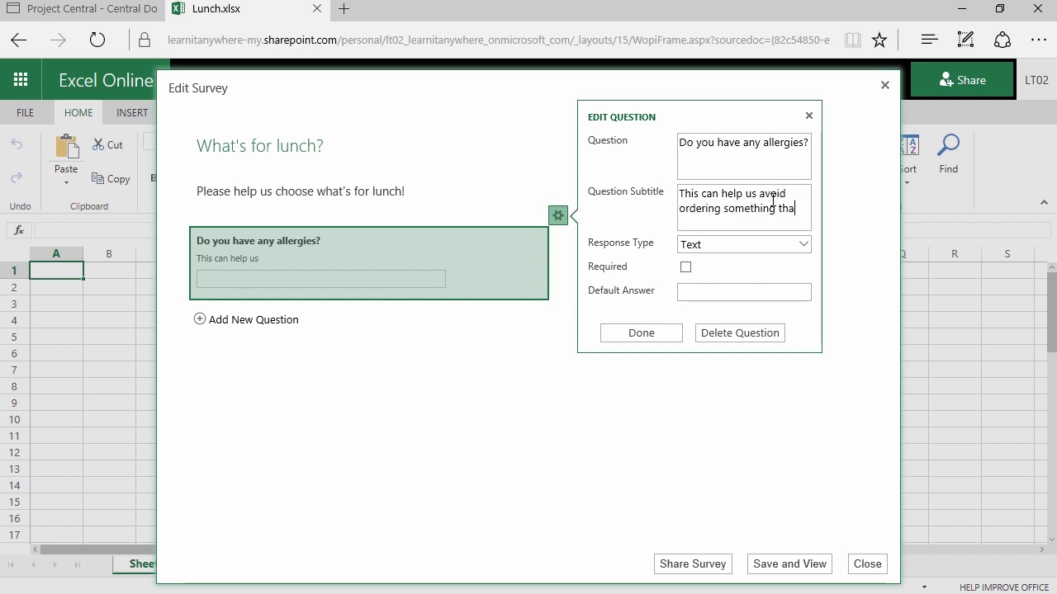
{"action": "type", "text": "t could hurt."}
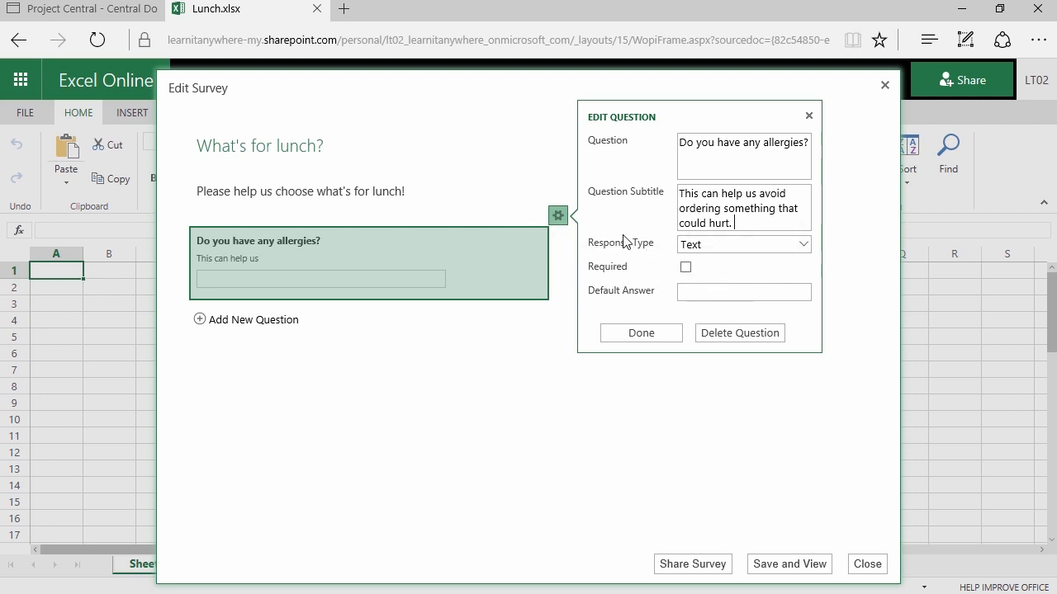
Set the allergies question's response type to Yes/No, mark it as required, and finish editing the question.
{"action": "left_click", "coordinate": [696, 251]}
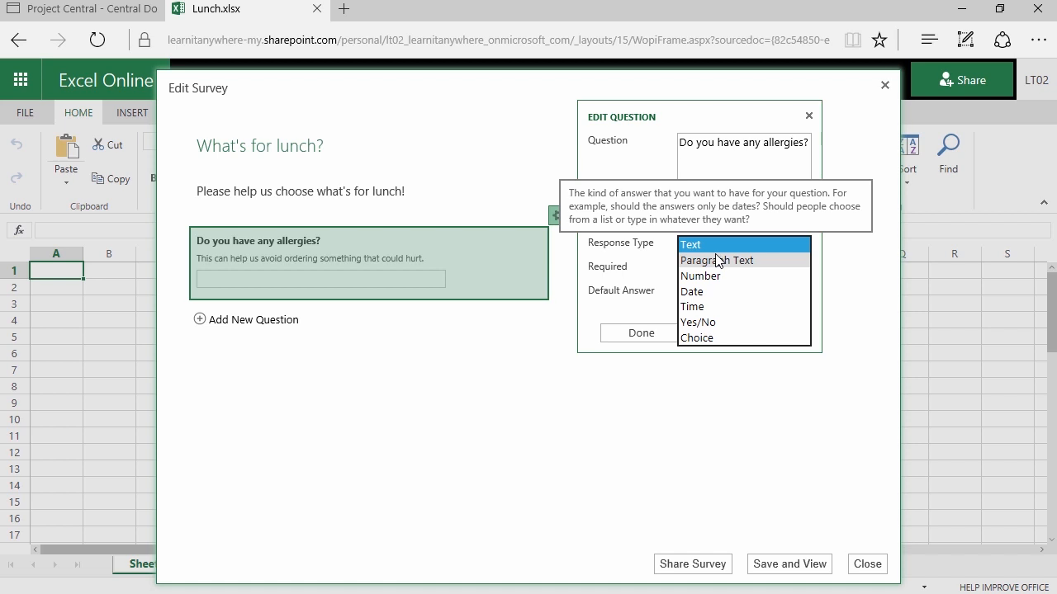
{"action": "left_click", "coordinate": [695, 321]}
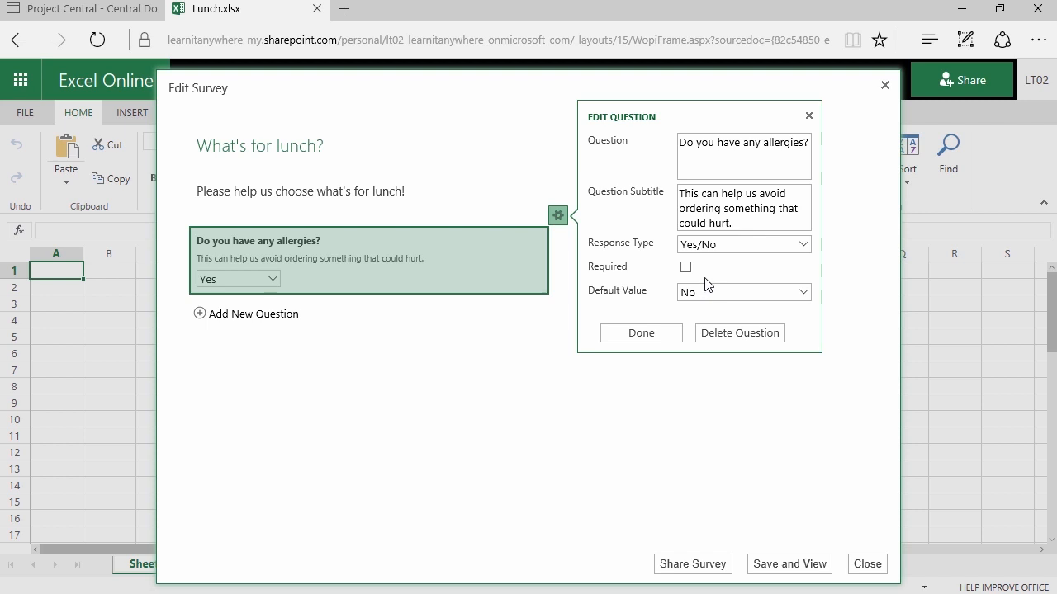
{"action": "left_click", "coordinate": [686, 266]}
{"action": "left_click", "coordinate": [638, 334]}
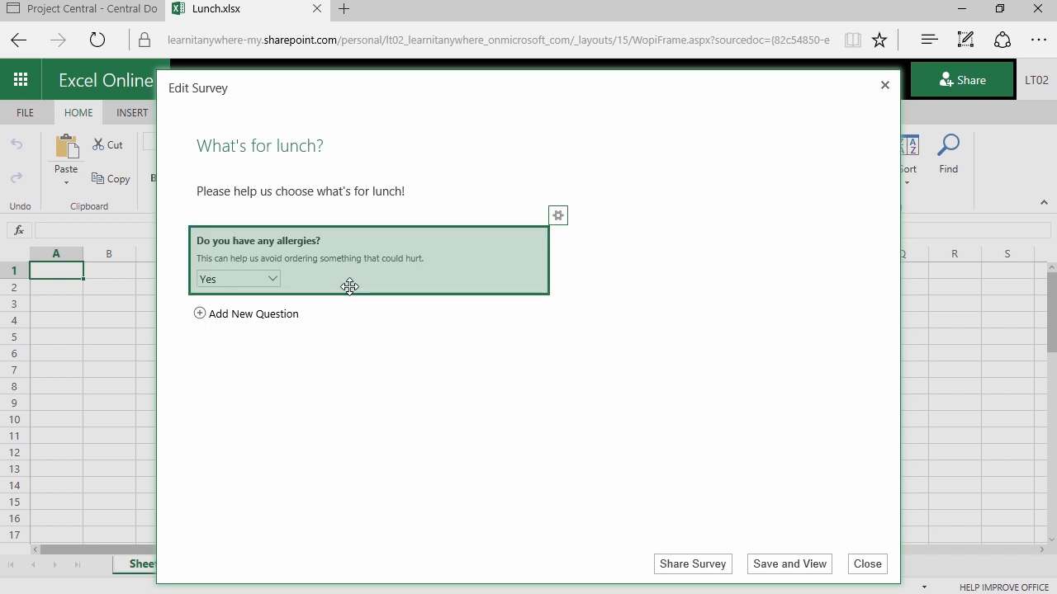
{"action": "left_click", "coordinate": [25, 79]}
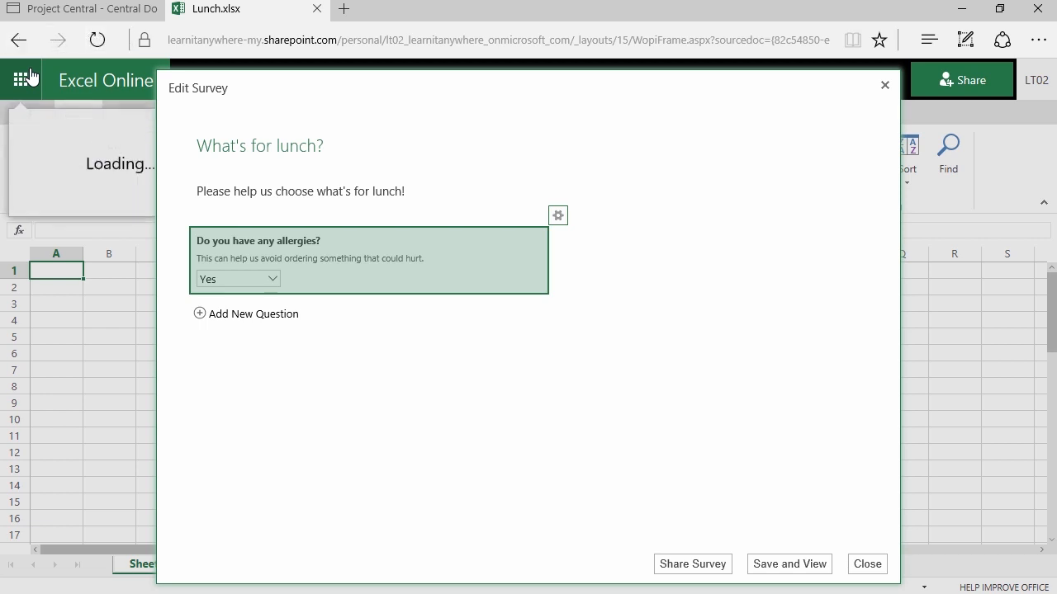
{"action": "left_click", "coordinate": [27, 79]}
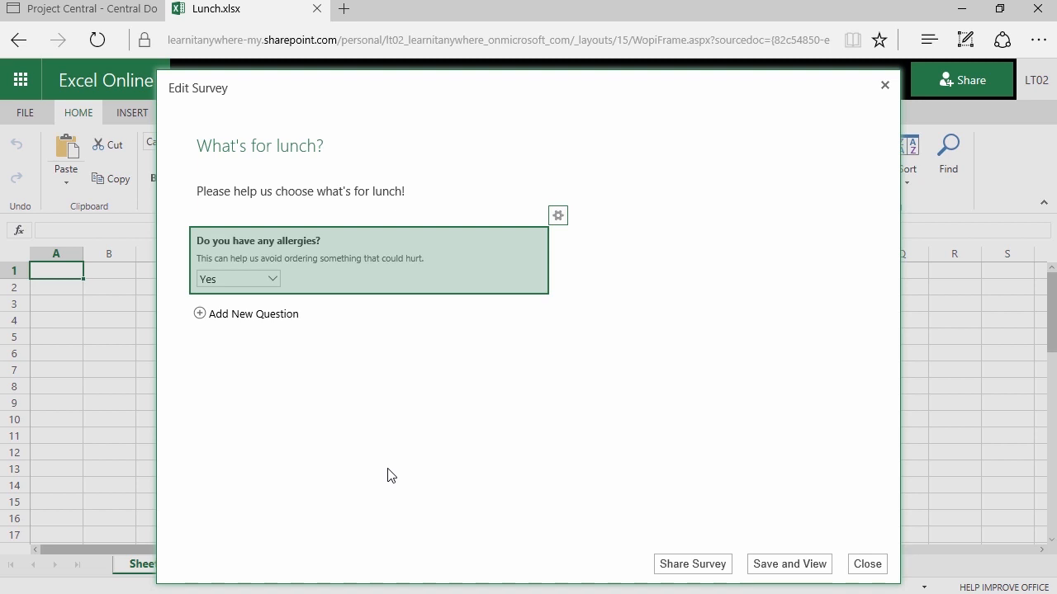
Add a second question to the survey with the response type Choice.
{"action": "left_click", "coordinate": [247, 314]}
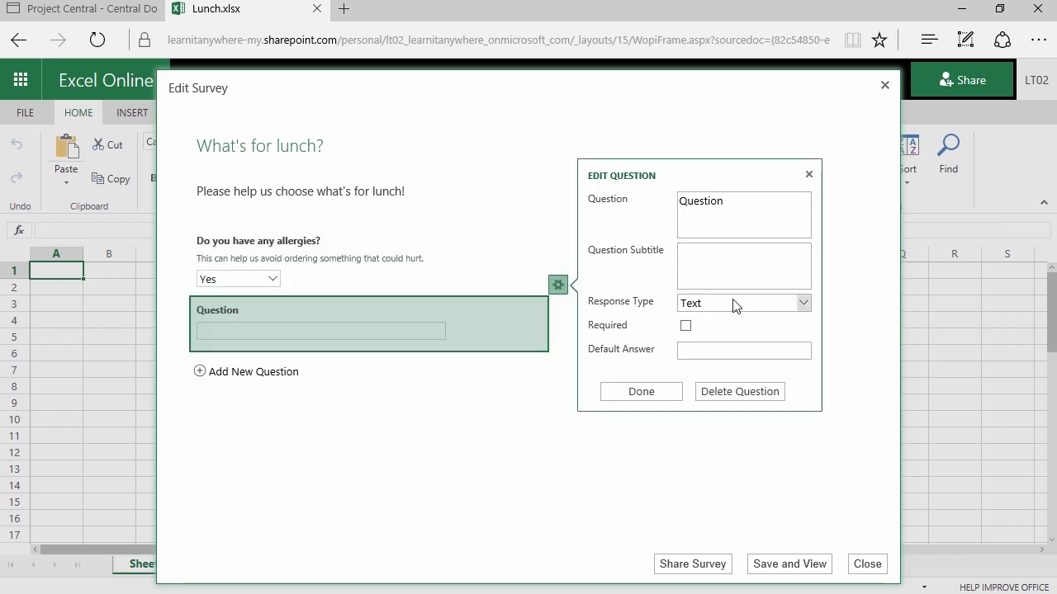
{"action": "left_click", "coordinate": [734, 305]}
{"action": "left_click", "coordinate": [697, 396]}
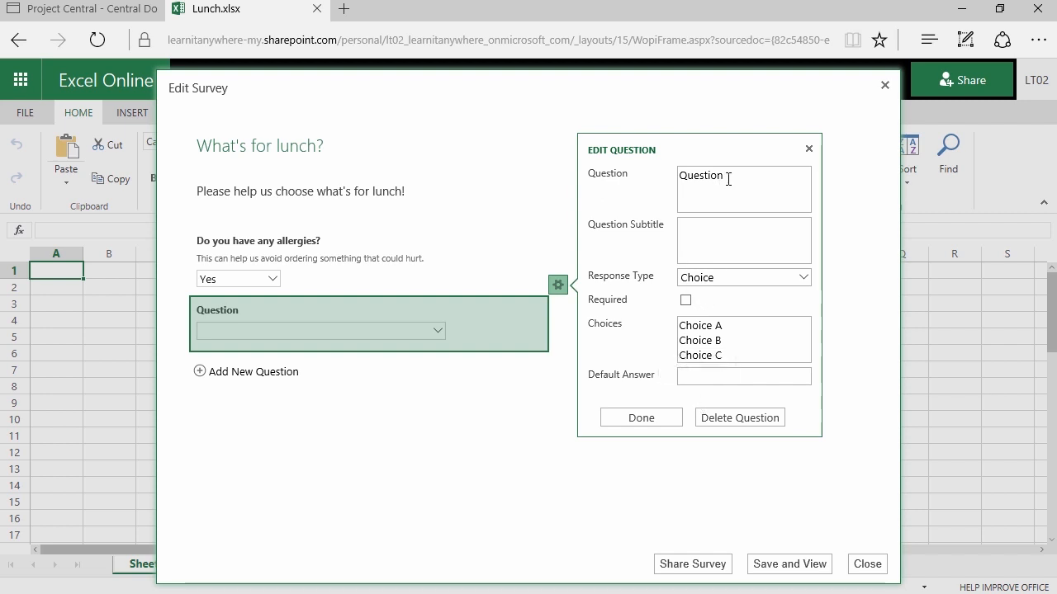
Set the new question's text to "Which would you prefer?" and its subtitle to "Choose your choice!".
{"action": "left_click_drag", "start_coordinate": [730, 177], "coordinate": [652, 175]}
{"action": "type", "text": "Which wiyuld"}
{"action": "key", "text": "BackSpace"}
{"action": "key", "text": "BackSpace"}
{"action": "key", "text": "BackSpace"}
{"action": "key", "text": "BackSpace"}
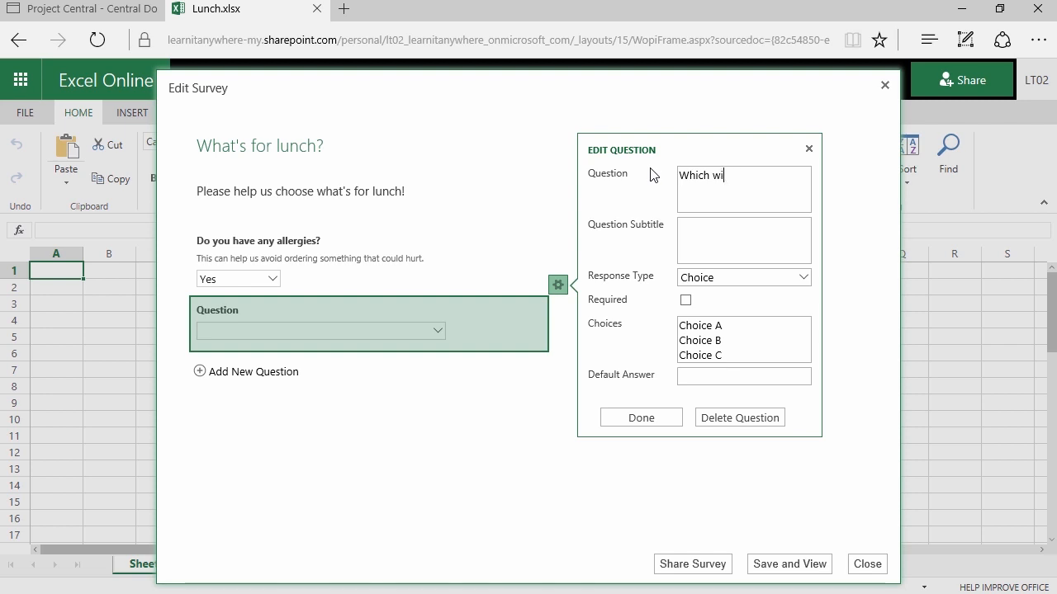
{"action": "type", "text": "ould you prefer?"}
{"action": "key", "text": "Tab"}
{"action": "type", "text": "Ch"}
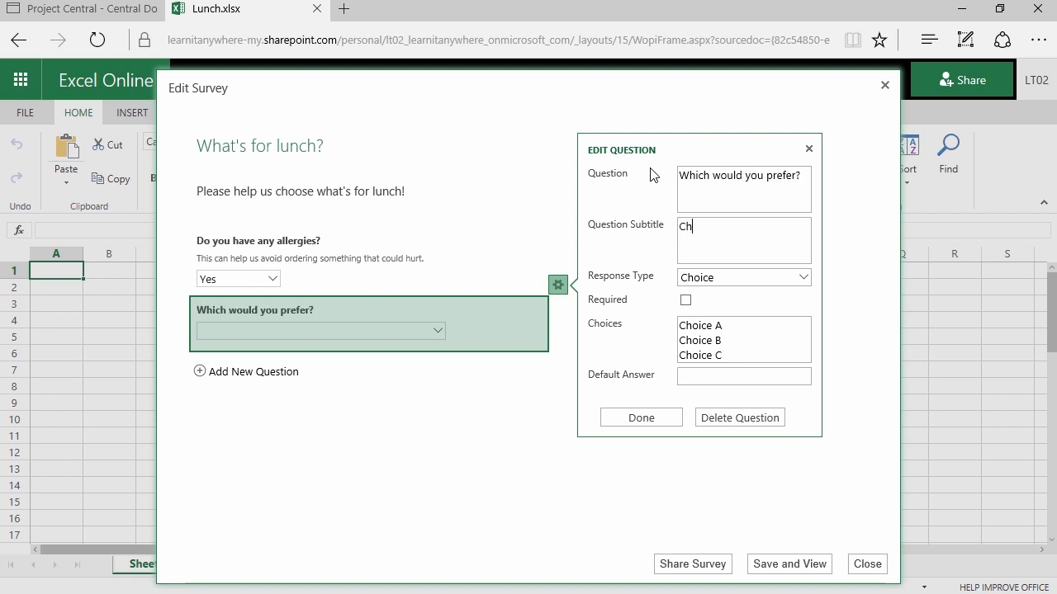
{"action": "type", "text": "oose your choice!"}
{"action": "key", "text": "Tab"}
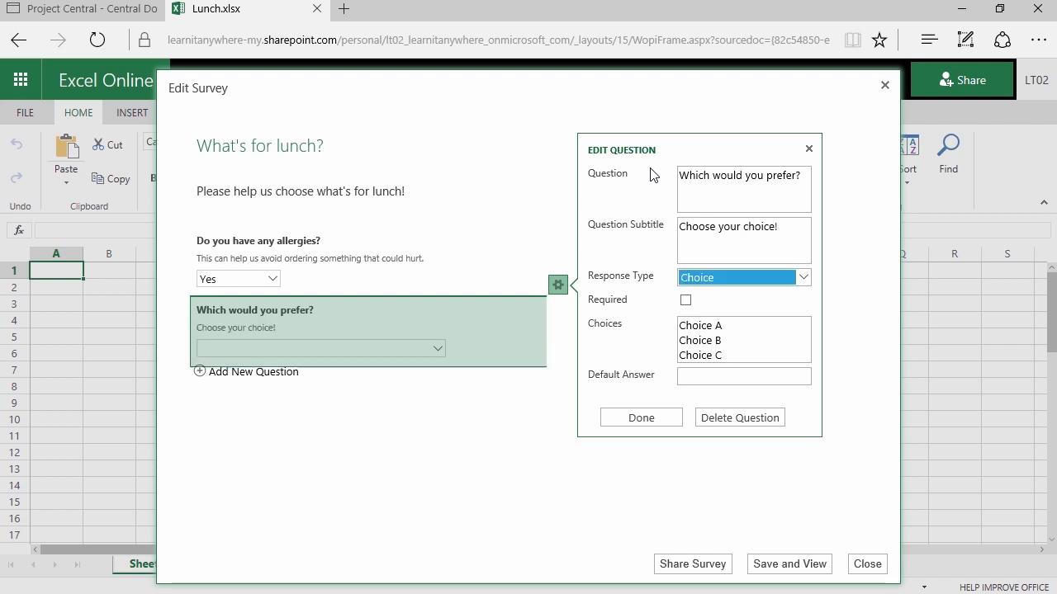
Make the preference question required, replace its choices with Veggie Sandwich, BBQ, Burgers and Stir Fry, and finish editing it without a default answer.
{"action": "left_click", "coordinate": [686, 302]}
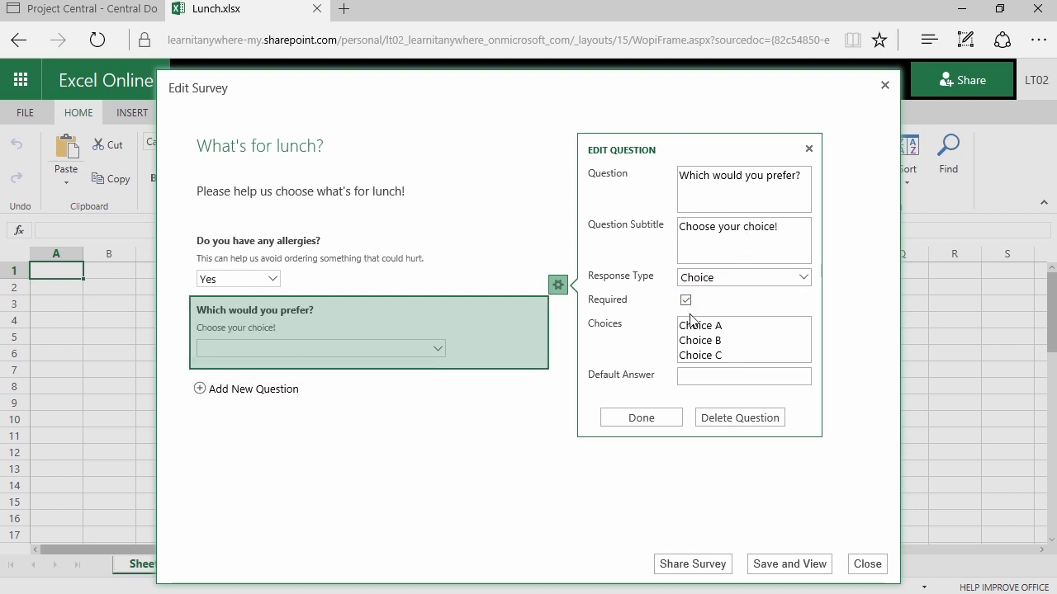
{"action": "left_click_drag", "start_coordinate": [729, 357], "coordinate": [633, 321]}
{"action": "type", "text": "V"}
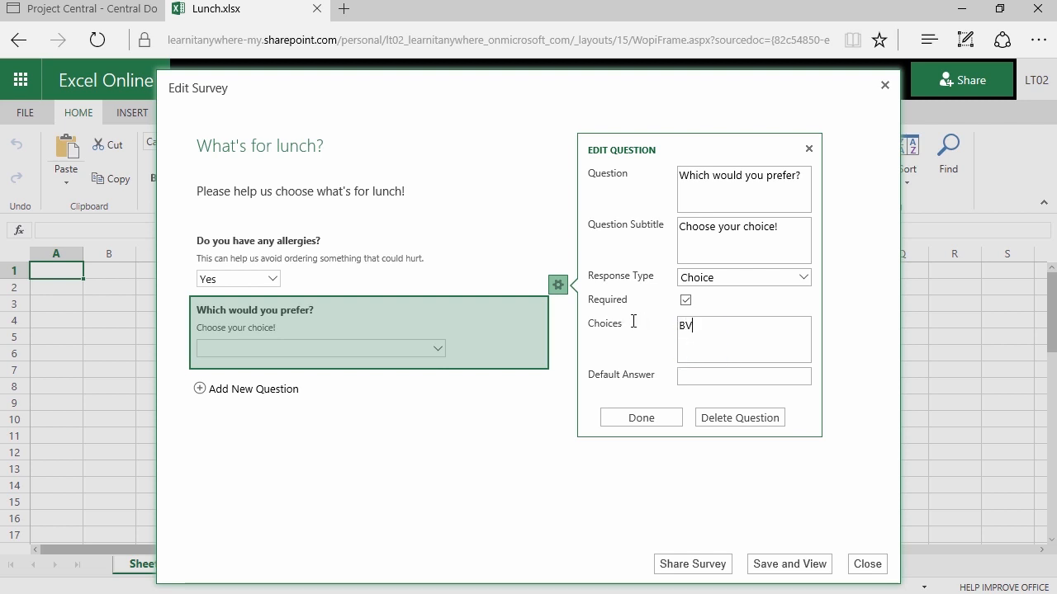
{"action": "type", "text": "eggie Sandwich"}
{"action": "key", "text": "Return"}
{"action": "type", "text": "BBQ "}
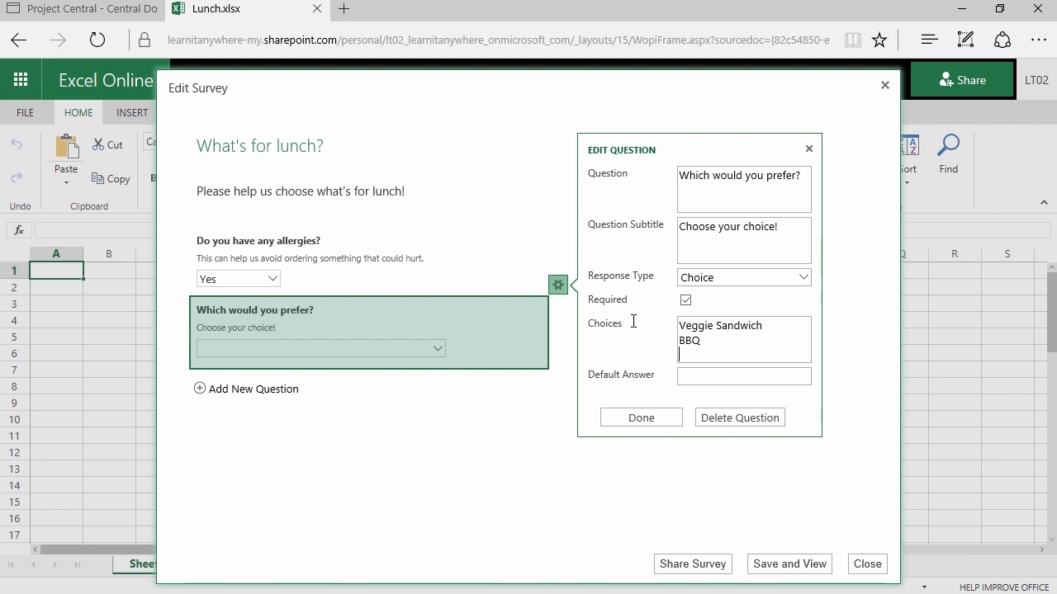
{"action": "type", "text": "Burgers"}
{"action": "key", "text": "Return"}
{"action": "type", "text": "Stir Fry"}
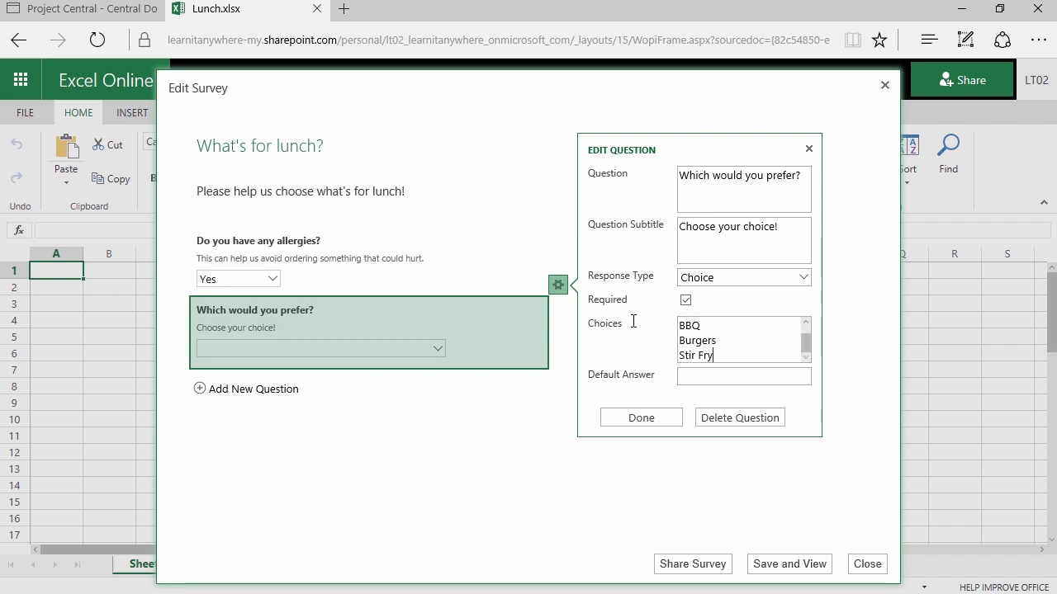
{"action": "left_click", "coordinate": [687, 379]}
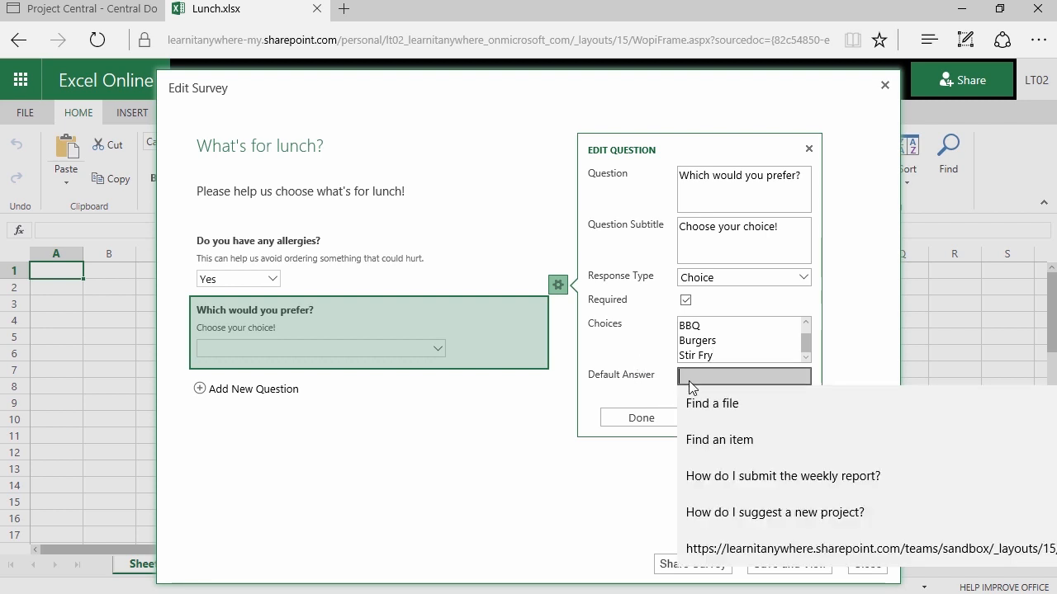
{"action": "left_click", "coordinate": [643, 372]}
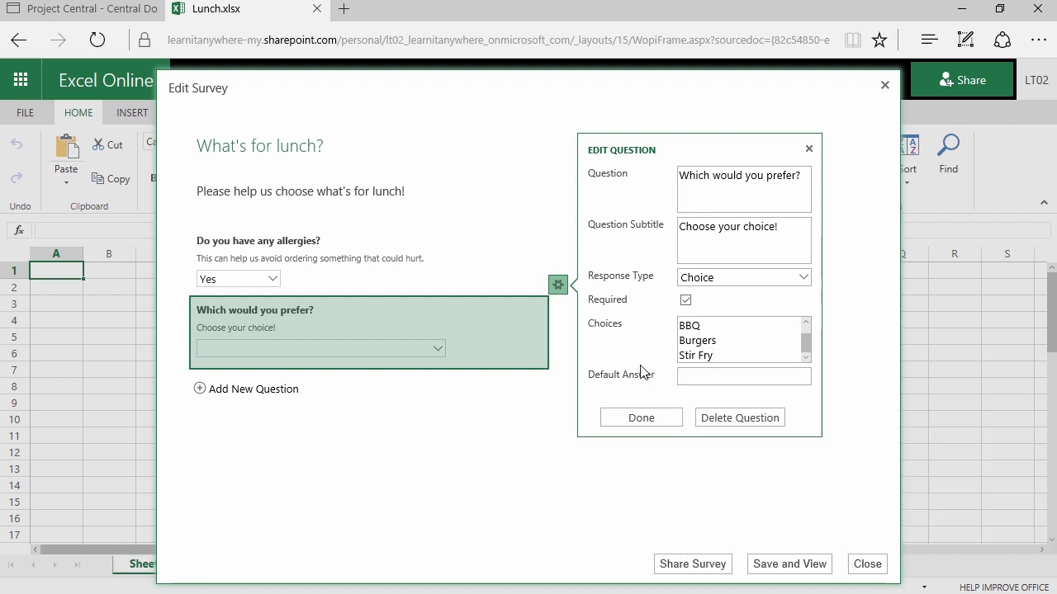
{"action": "left_click", "coordinate": [644, 419]}
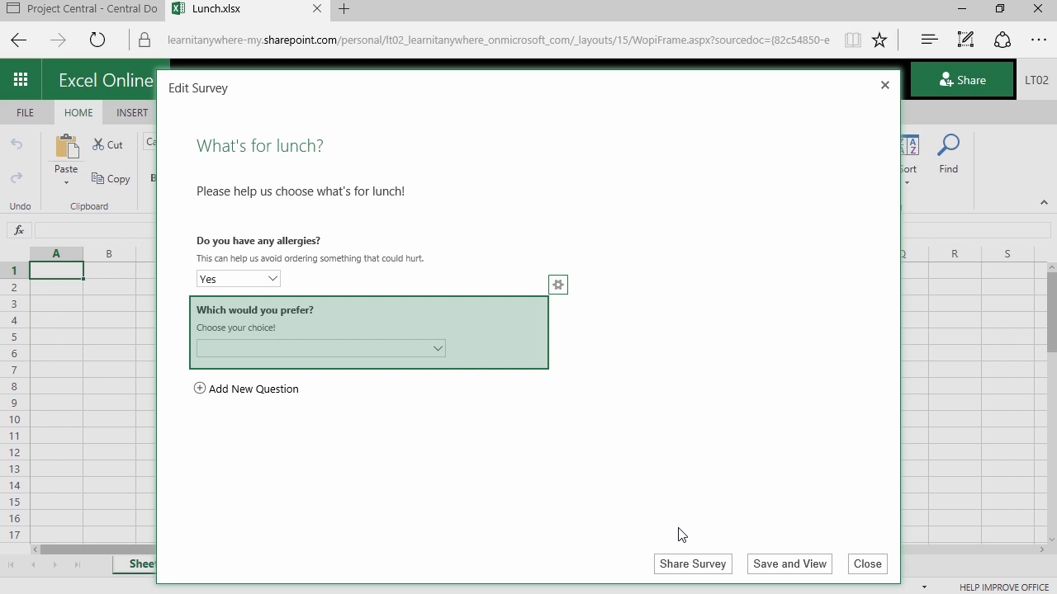
Save the survey and preview it, checking the answer lists of both questions.
{"action": "left_click", "coordinate": [786, 565]}
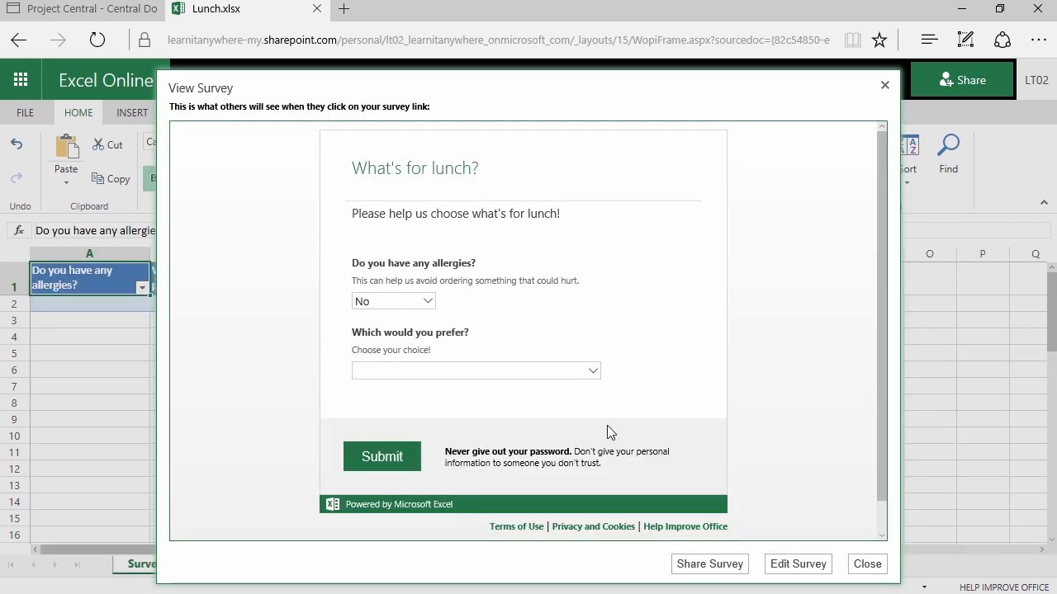
{"action": "left_click", "coordinate": [393, 298]}
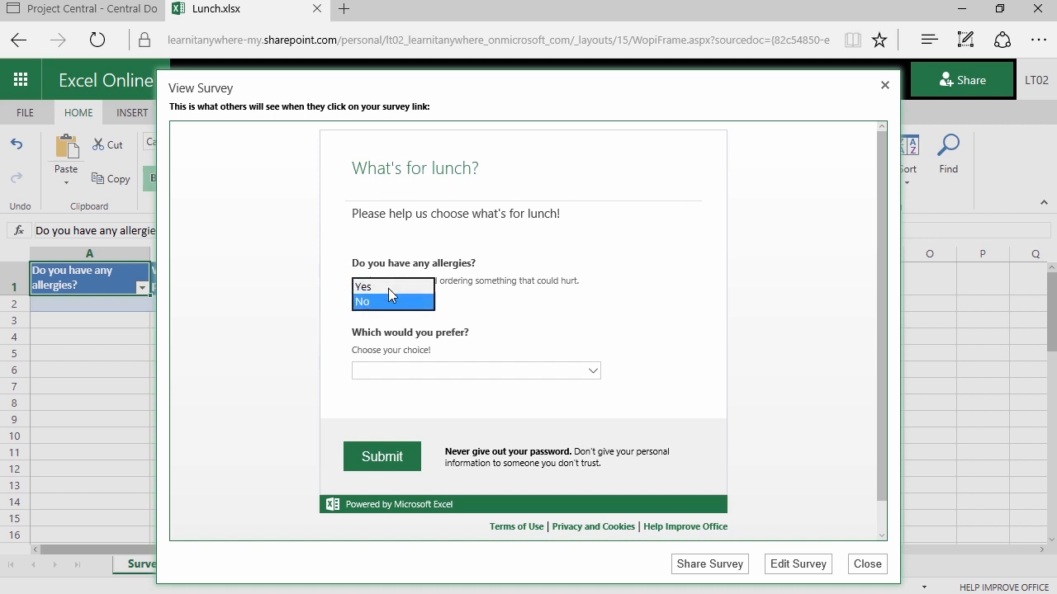
{"action": "left_click", "coordinate": [549, 302]}
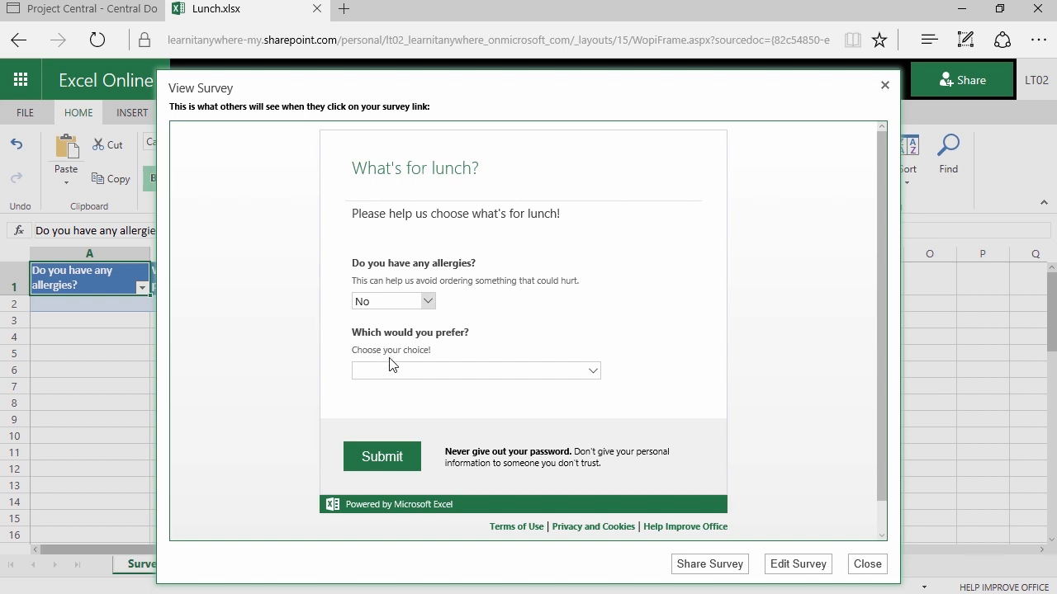
{"action": "left_click", "coordinate": [430, 371]}
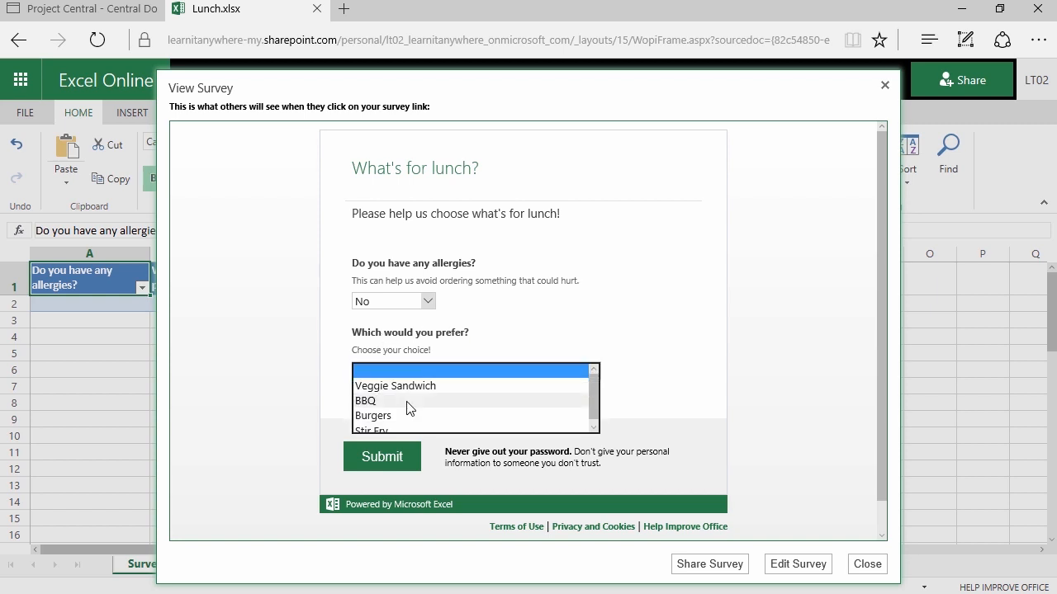
{"action": "left_click", "coordinate": [351, 332]}
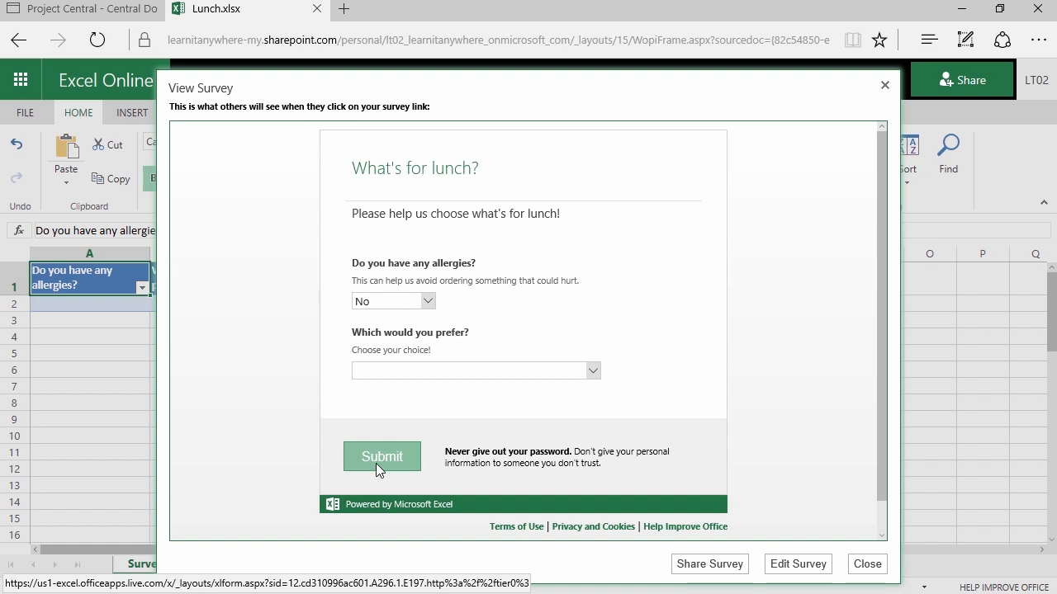
{"action": "scroll", "coordinate": [817, 519], "scroll_direction": "down", "scroll_amount": 1}
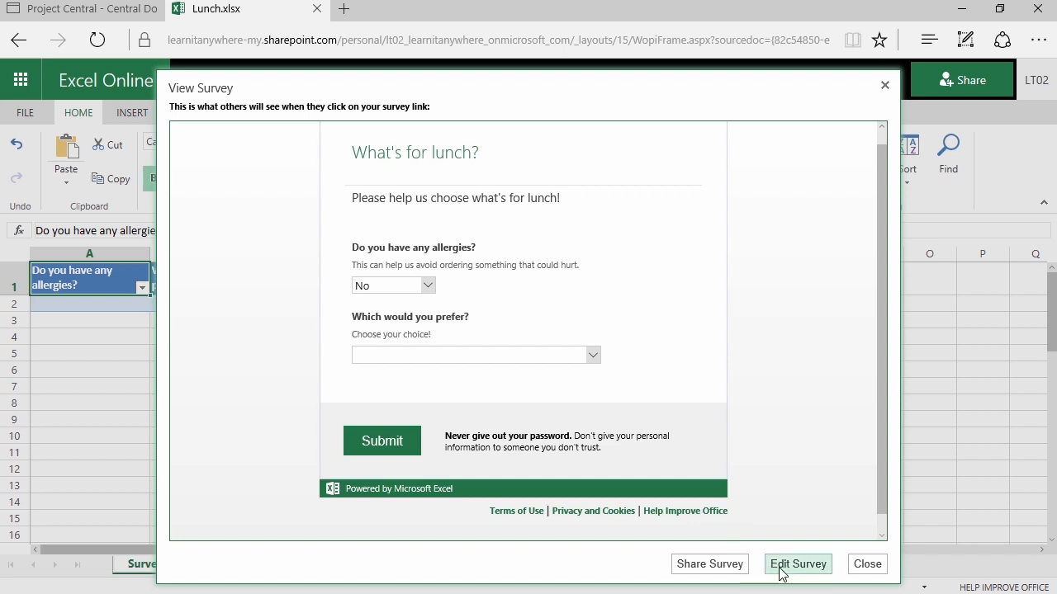
Share the survey through a generated link and close the sharing dialog.
{"action": "left_click", "coordinate": [706, 565]}
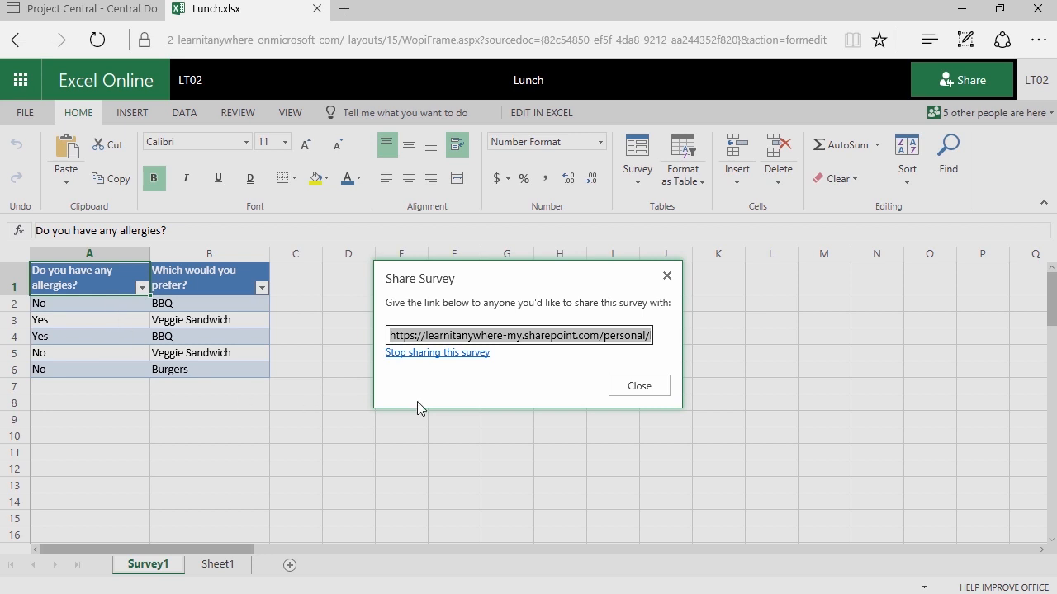
{"action": "left_click", "coordinate": [626, 389]}
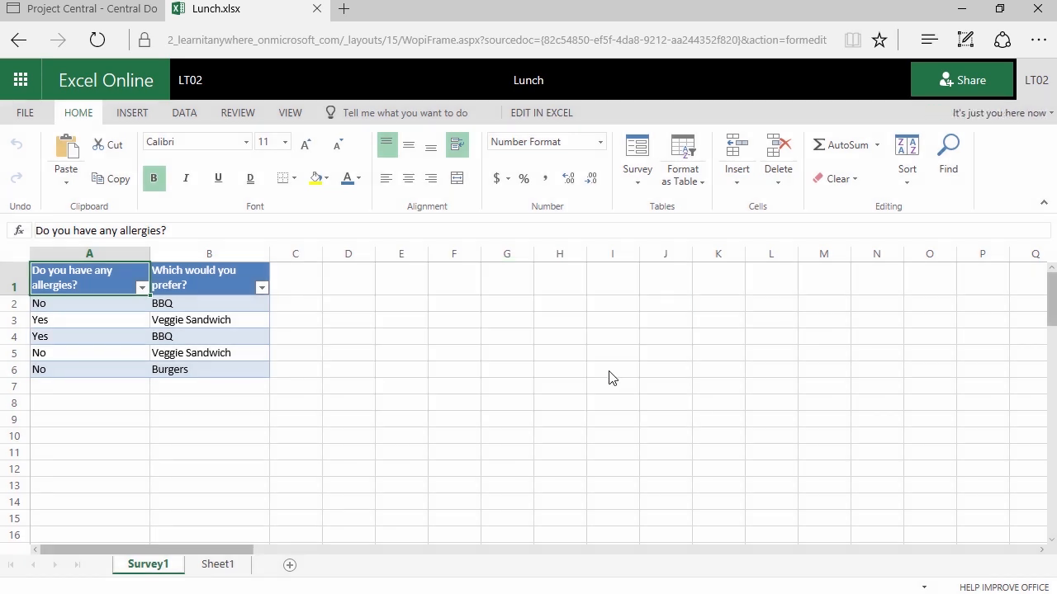
Return to the OneDrive files and reopen Lunch.xlsx for editing in the browser.
{"action": "left_click", "coordinate": [189, 81]}
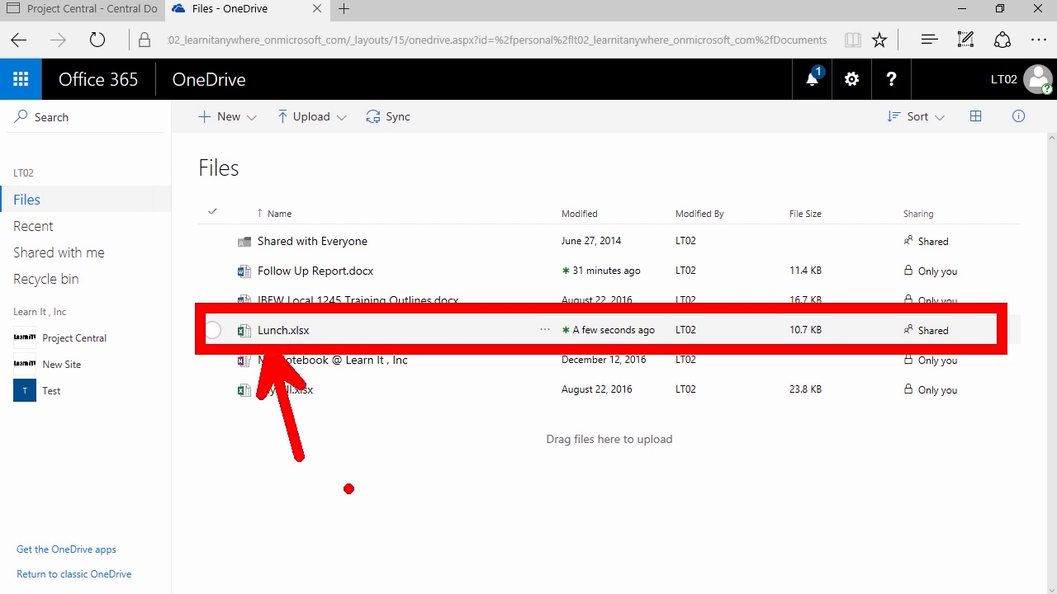
{"action": "left_click", "coordinate": [286, 334]}
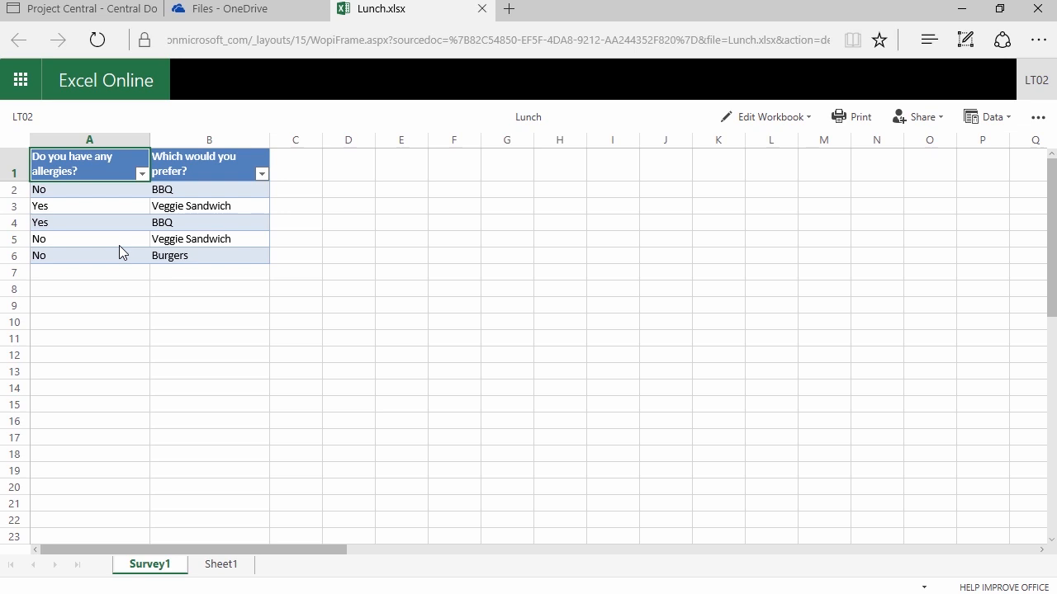
{"action": "left_click", "coordinate": [764, 118]}
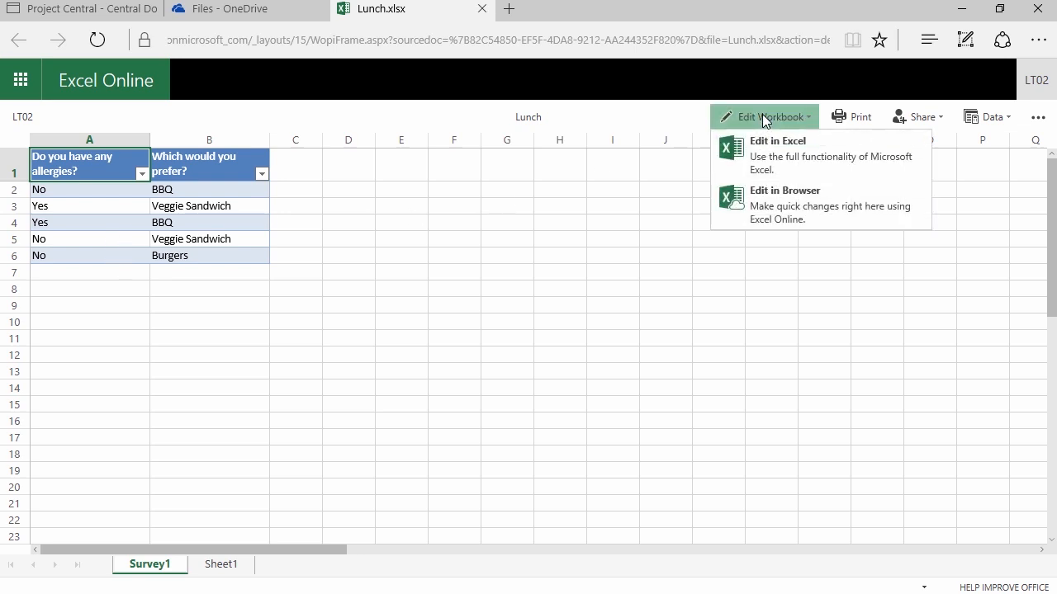
{"action": "left_click", "coordinate": [774, 208]}
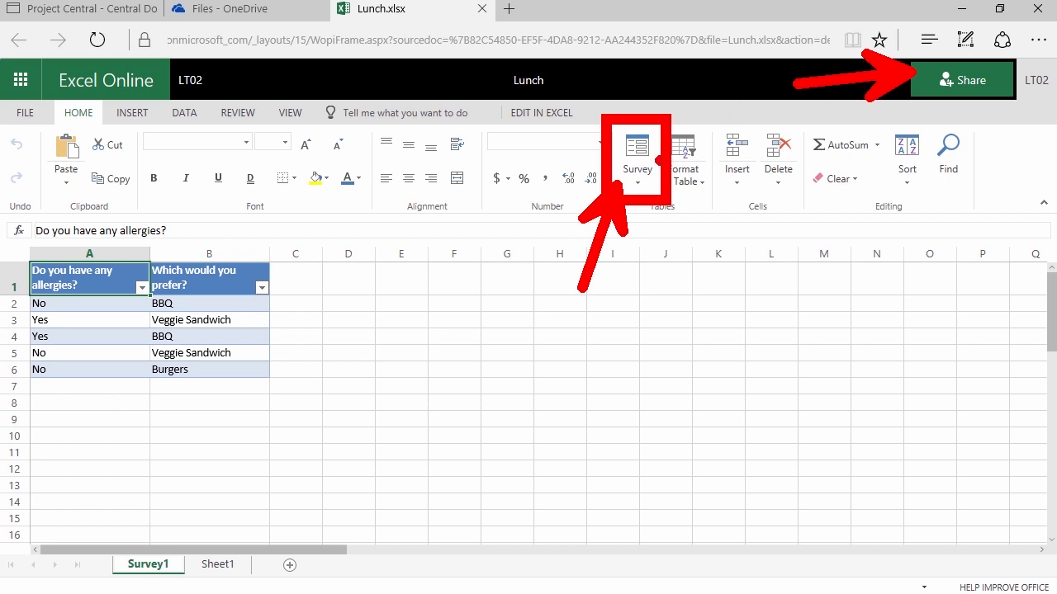
Open the lunch survey in the survey editor to review its questions, and close it without changes.
{"action": "left_click", "coordinate": [634, 173]}
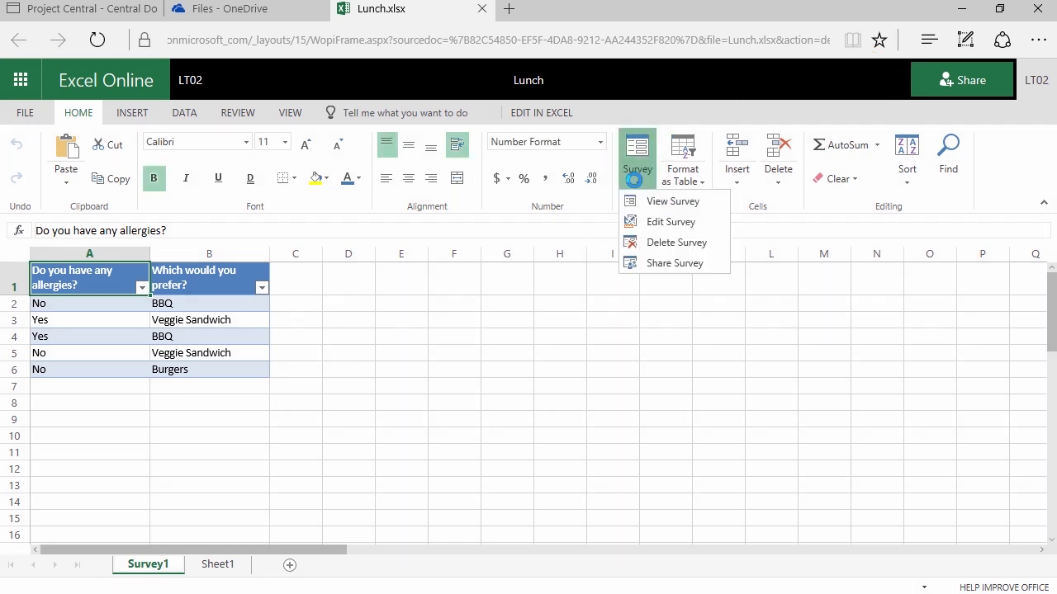
{"action": "left_click", "coordinate": [670, 229]}
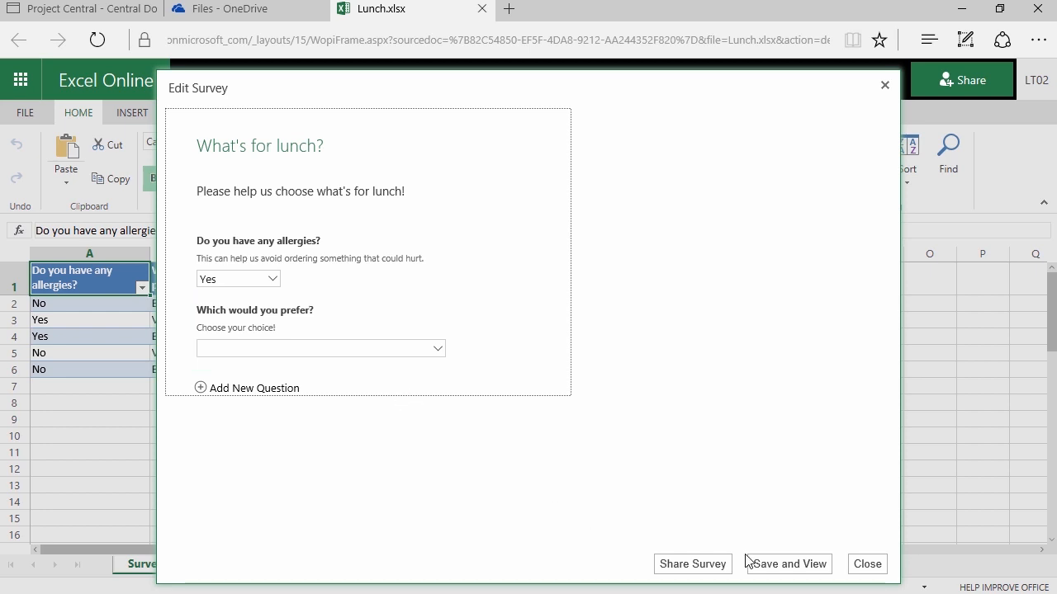
{"action": "left_click", "coordinate": [868, 565]}
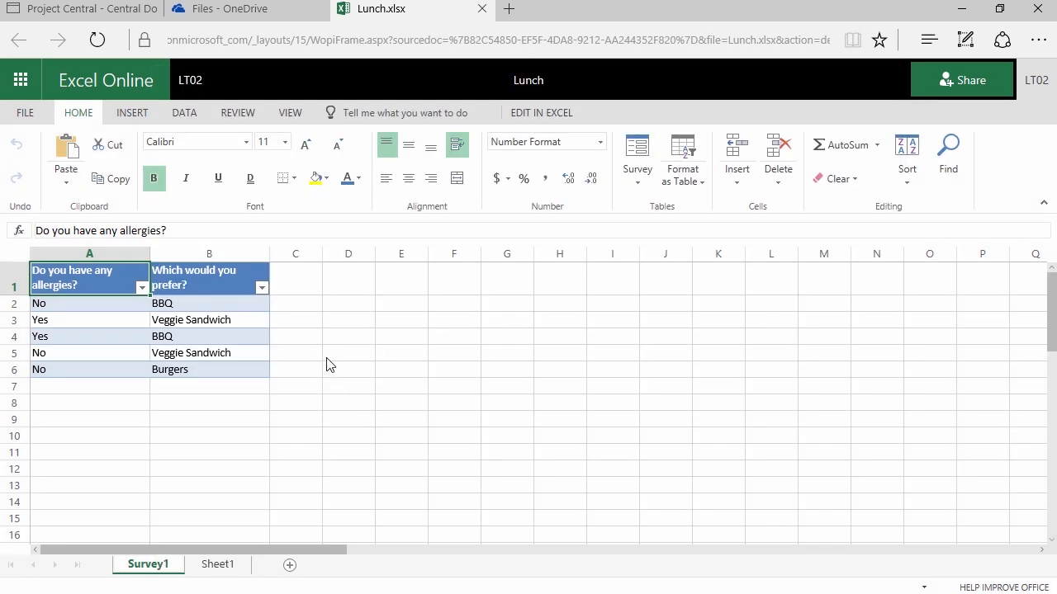
Check the survey options for sharing and open the respondents' view of the lunch survey.
{"action": "left_click", "coordinate": [652, 174]}
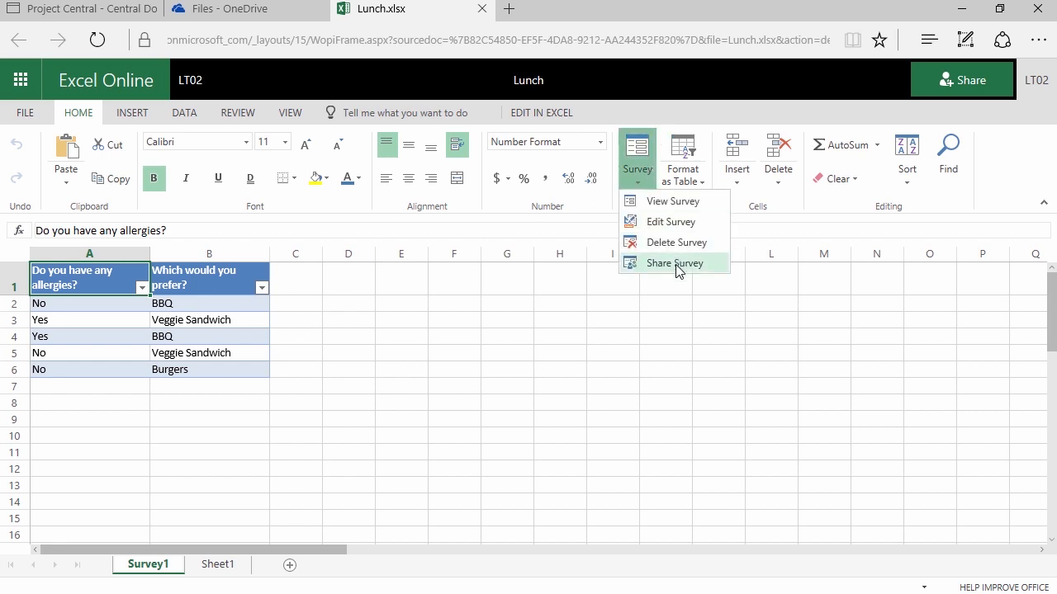
{"action": "left_click", "coordinate": [404, 328]}
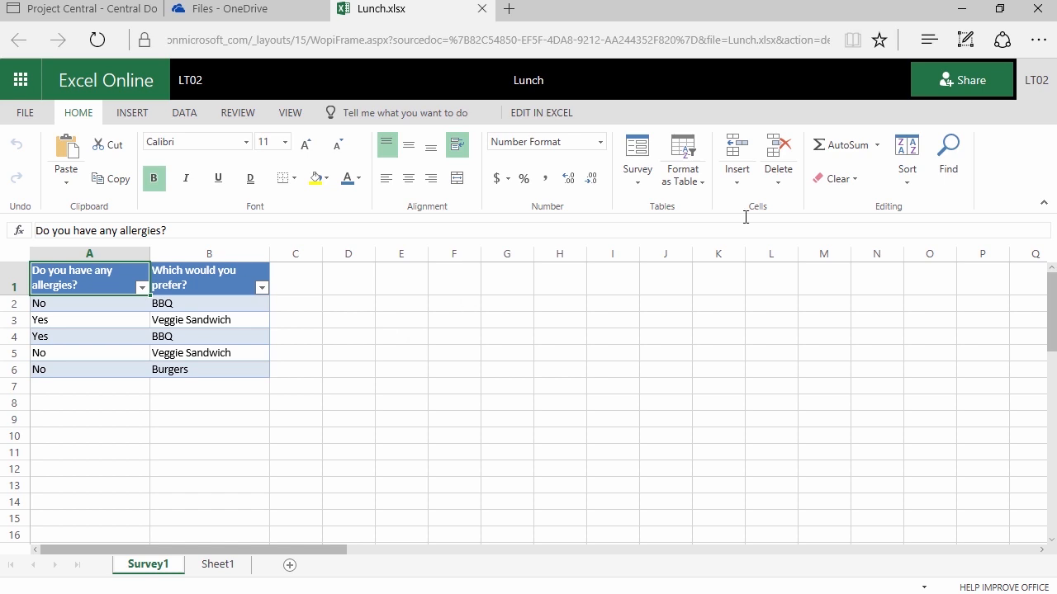
{"action": "left_click", "coordinate": [638, 175]}
{"action": "left_click", "coordinate": [658, 206]}
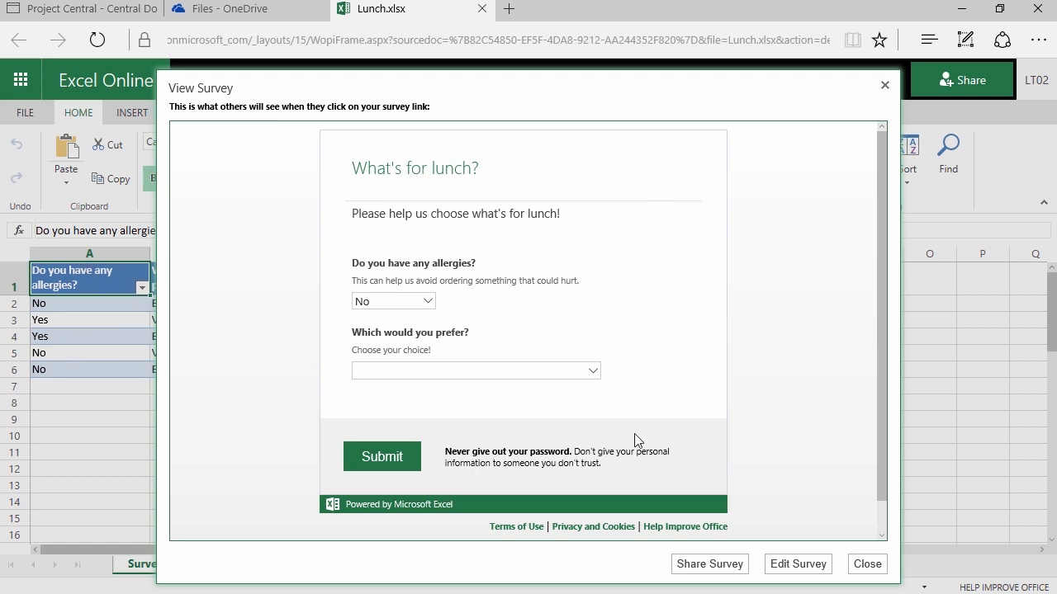
Close the survey preview and check the column chart types available for the lunch survey responses.
{"action": "left_click", "coordinate": [867, 566]}
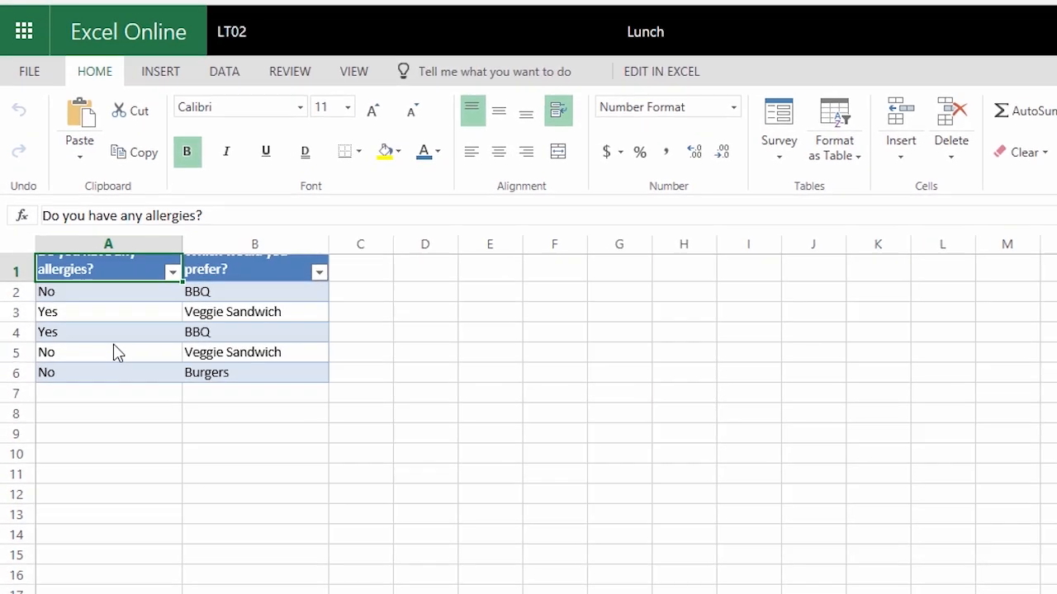
{"action": "left_click", "coordinate": [91, 336]}
{"action": "left_click", "coordinate": [161, 58]}
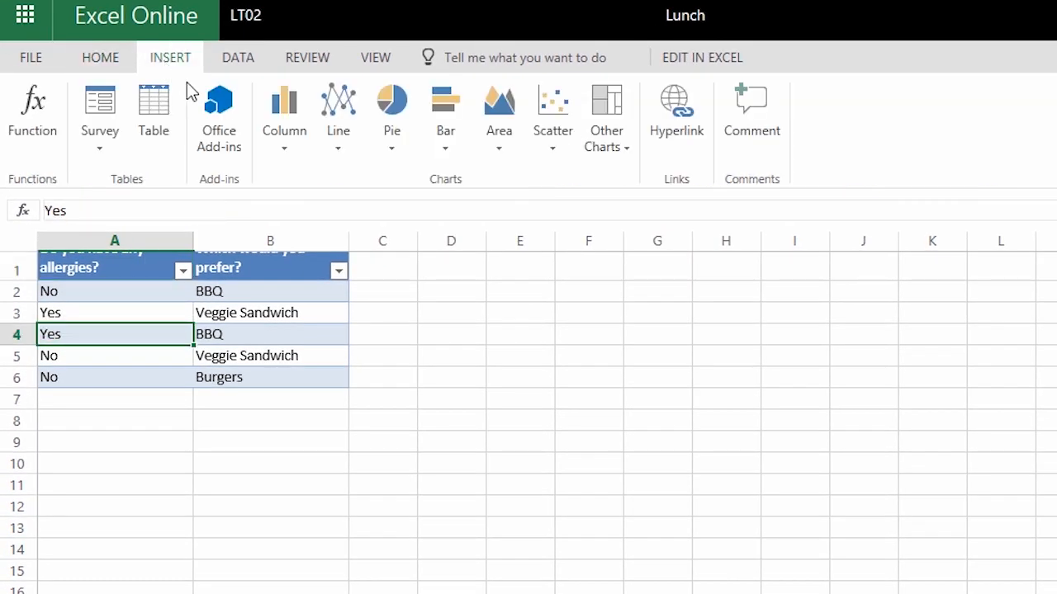
{"action": "left_click", "coordinate": [288, 130]}
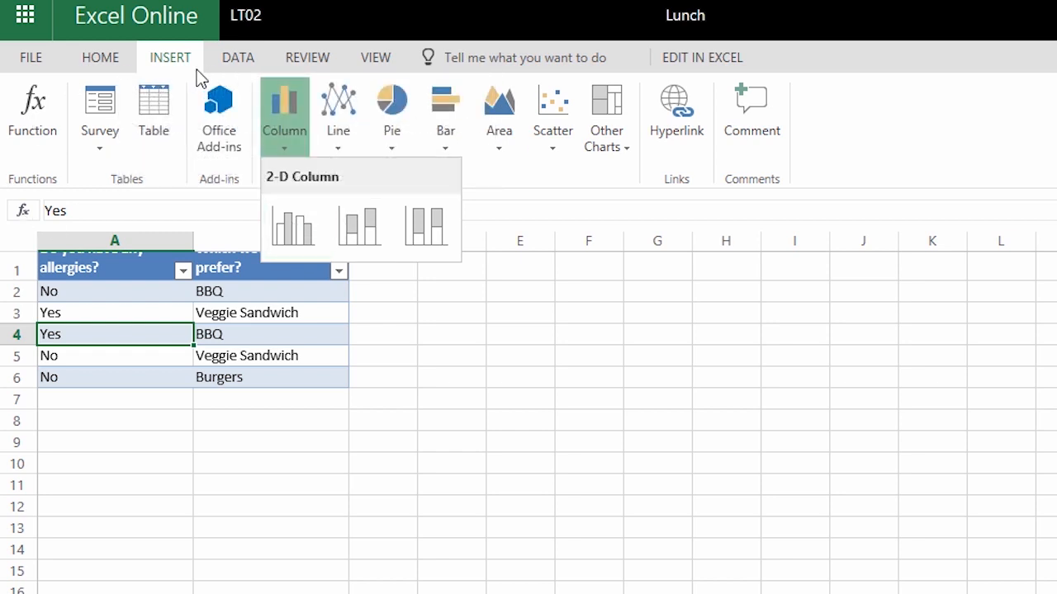
{"action": "left_click", "coordinate": [122, 339]}
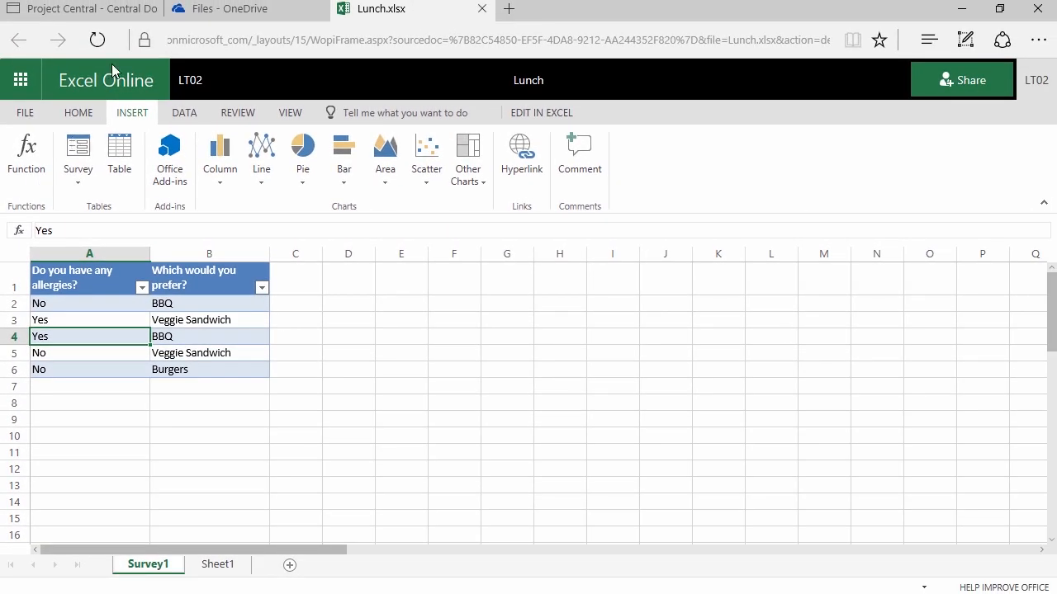
Review the options for viewing, editing, deleting and sharing the survey, and dismiss them without choosing one.
{"action": "left_click", "coordinate": [103, 59]}
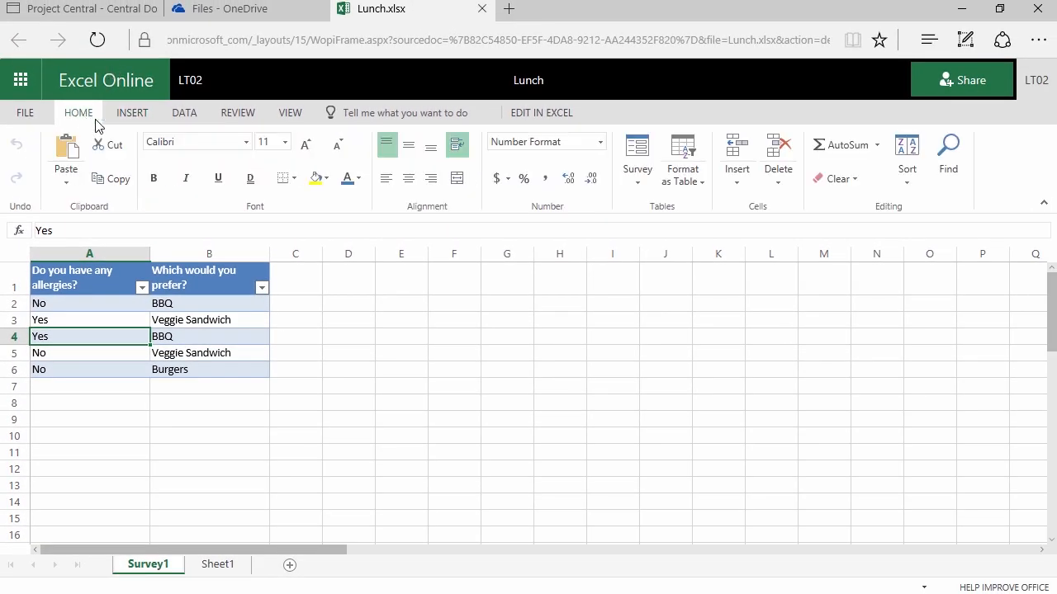
{"action": "left_click", "coordinate": [648, 173]}
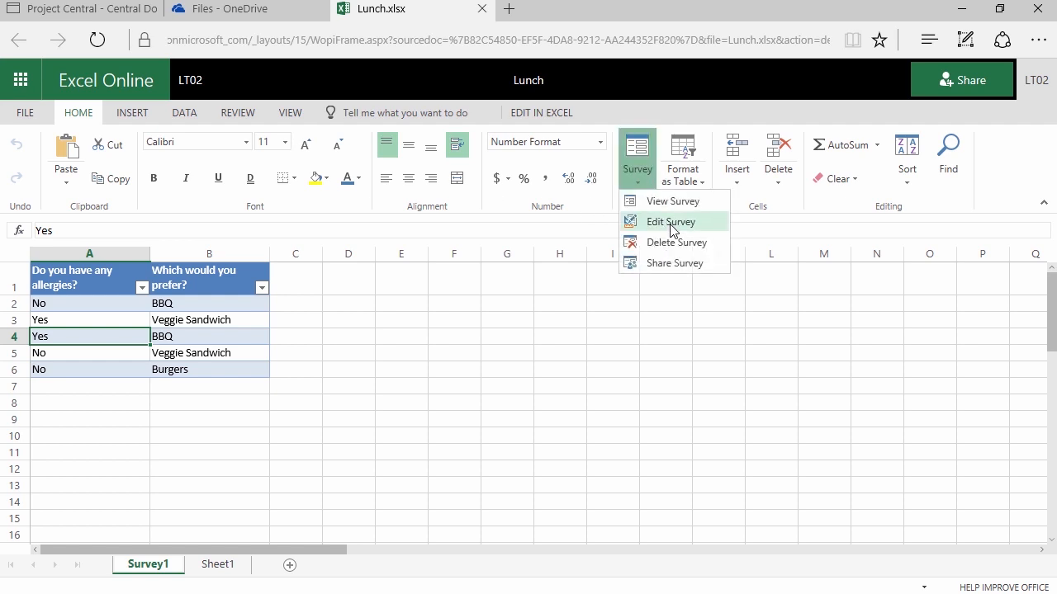
{"action": "left_click", "coordinate": [220, 351]}
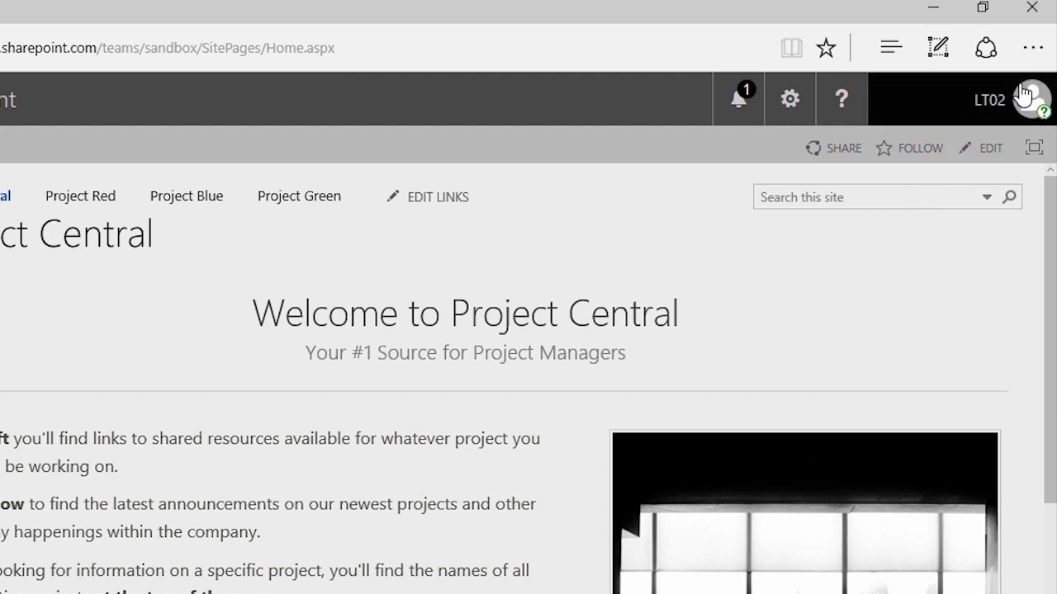
Open the signed-in account's Delve profile from the Project Central site and start updating it.
{"action": "left_click", "coordinate": [1025, 97]}
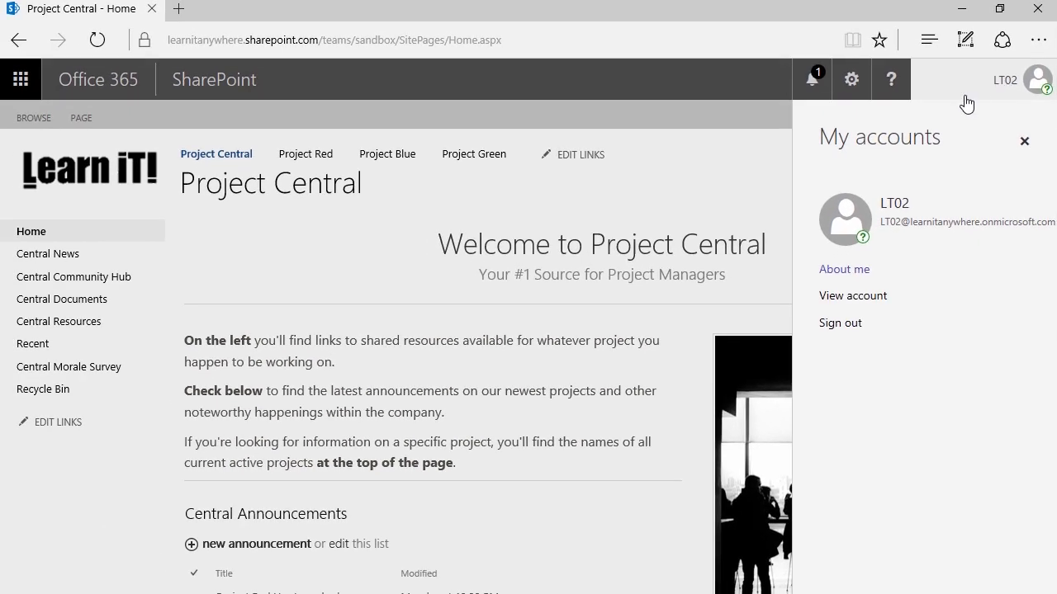
{"action": "left_click", "coordinate": [855, 273]}
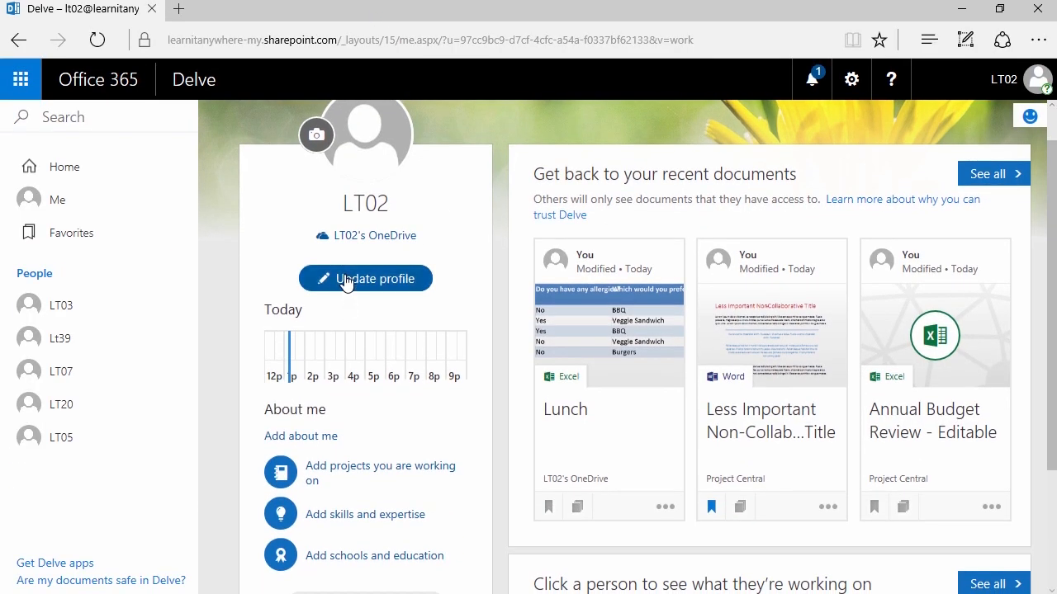
{"action": "left_click", "coordinate": [347, 279]}
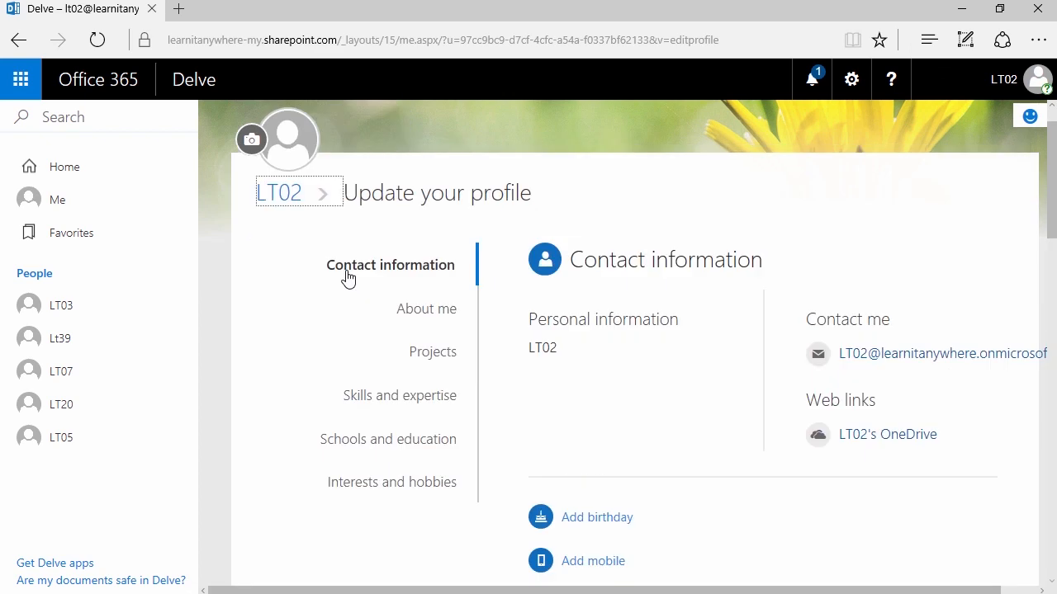
Review the profile's editable sections, including About me and Projects, and return to the main profile page.
{"action": "left_click", "coordinate": [1037, 39]}
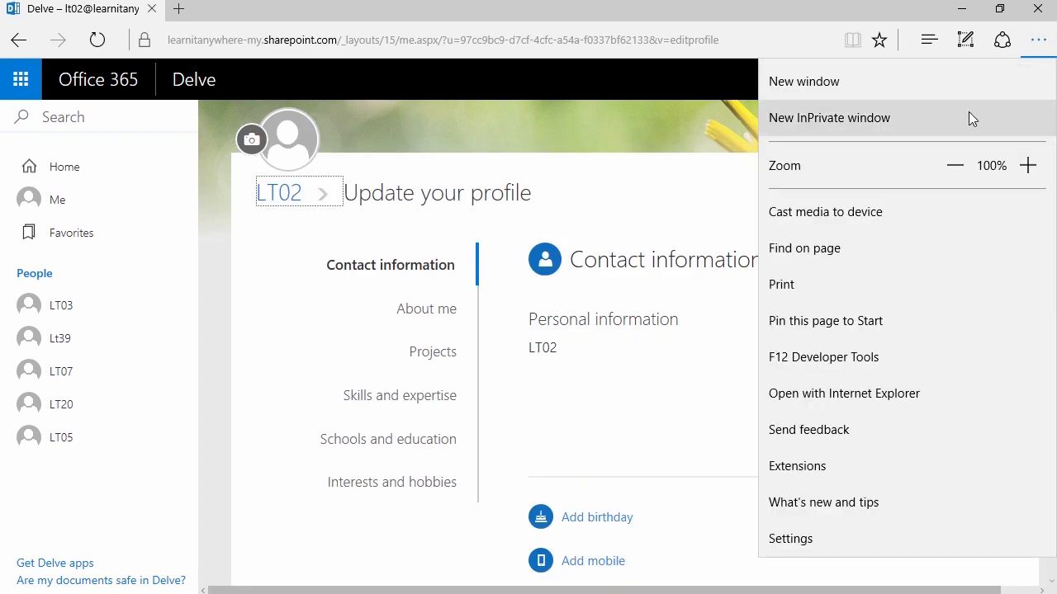
{"action": "left_click", "coordinate": [681, 139]}
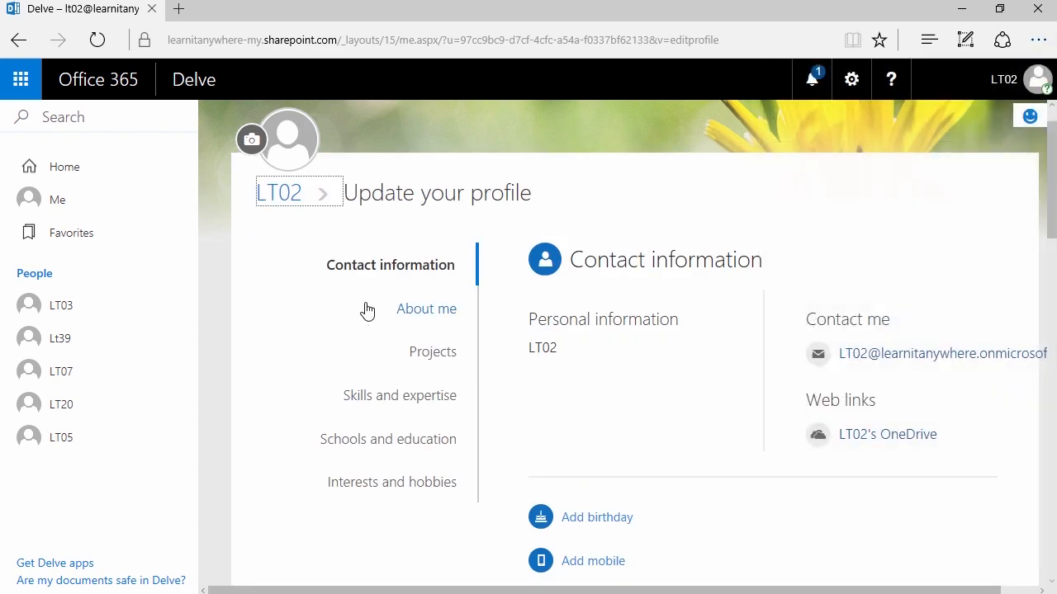
{"action": "left_click", "coordinate": [426, 319]}
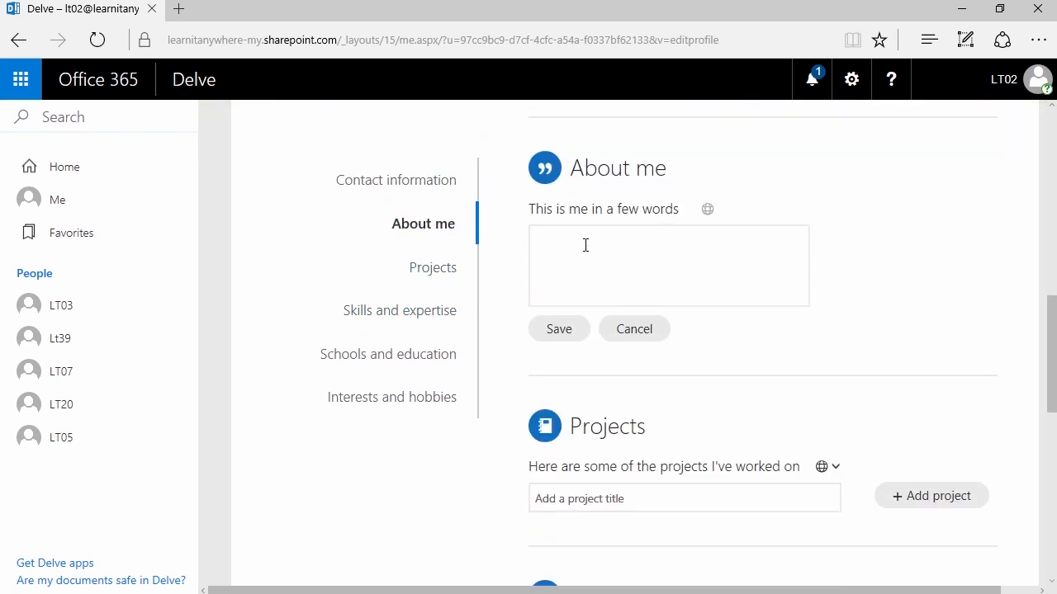
{"action": "scroll", "coordinate": [541, 283], "scroll_direction": "down", "scroll_amount": 1}
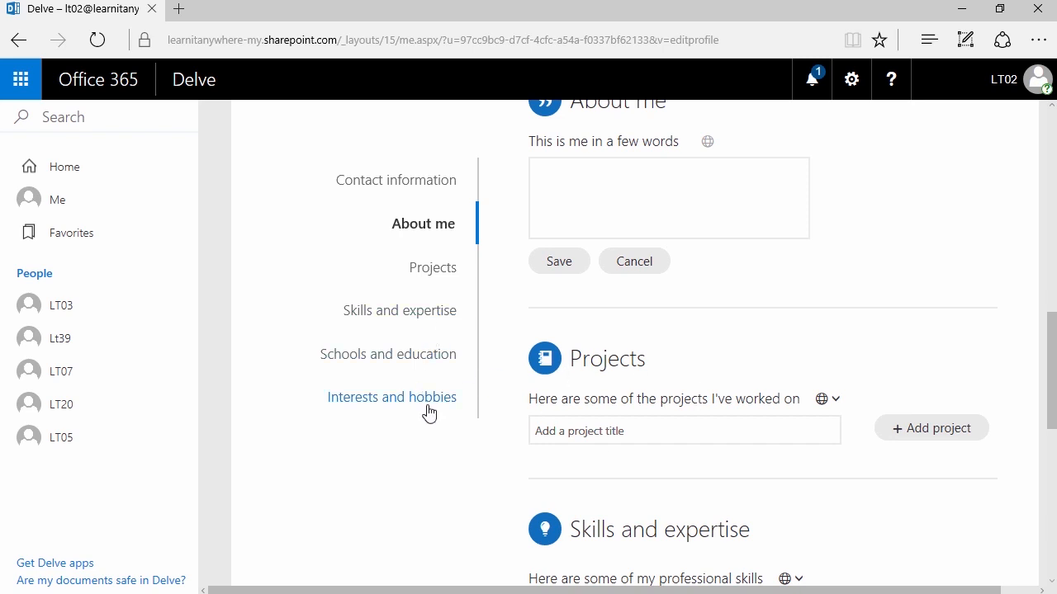
{"action": "scroll", "coordinate": [437, 404], "scroll_direction": "up", "scroll_amount": 6}
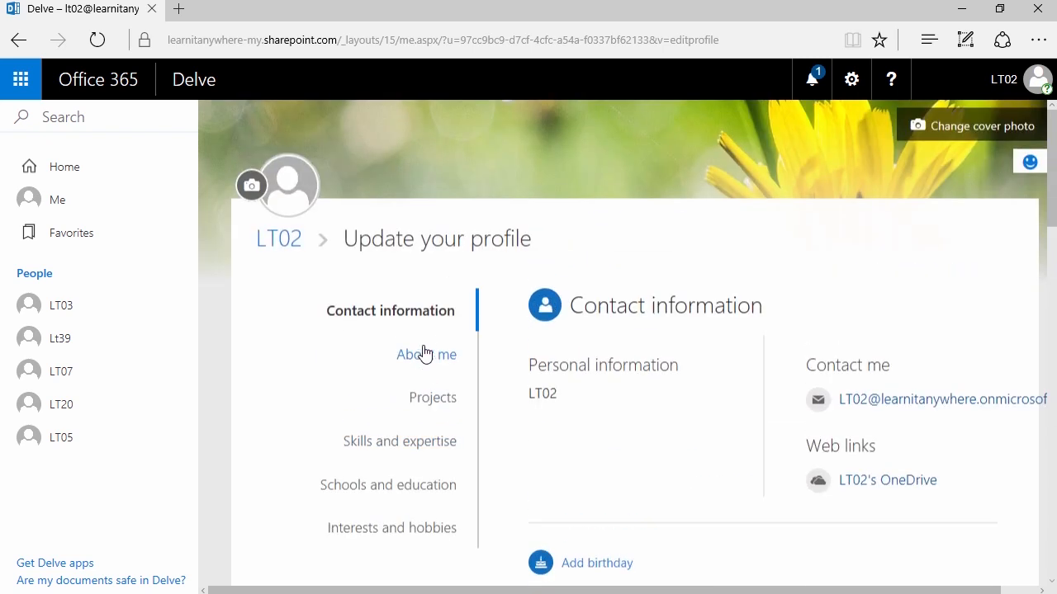
{"action": "left_click", "coordinate": [280, 237]}
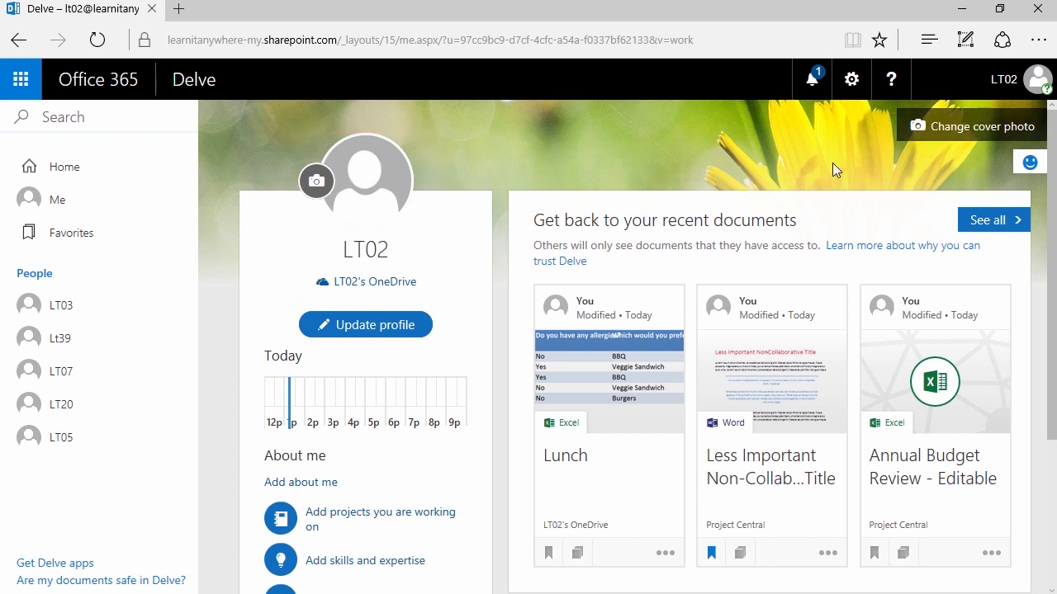
Change the profile's cover photo to the Urban theme's bridge at sunset, browse the Nature photos, and close the photo chooser.
{"action": "left_click", "coordinate": [913, 135]}
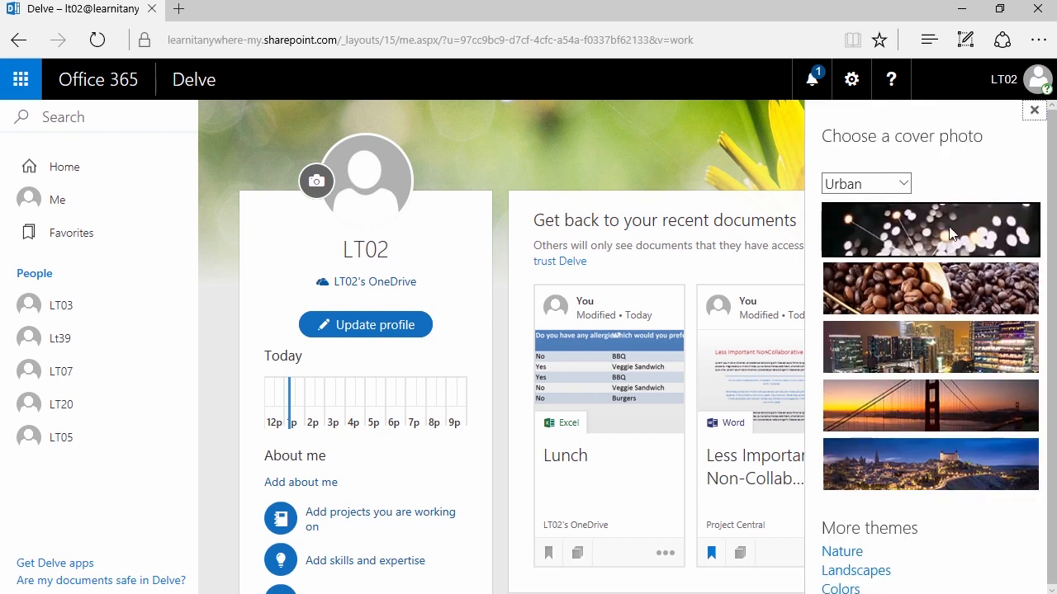
{"action": "left_click", "coordinate": [960, 416]}
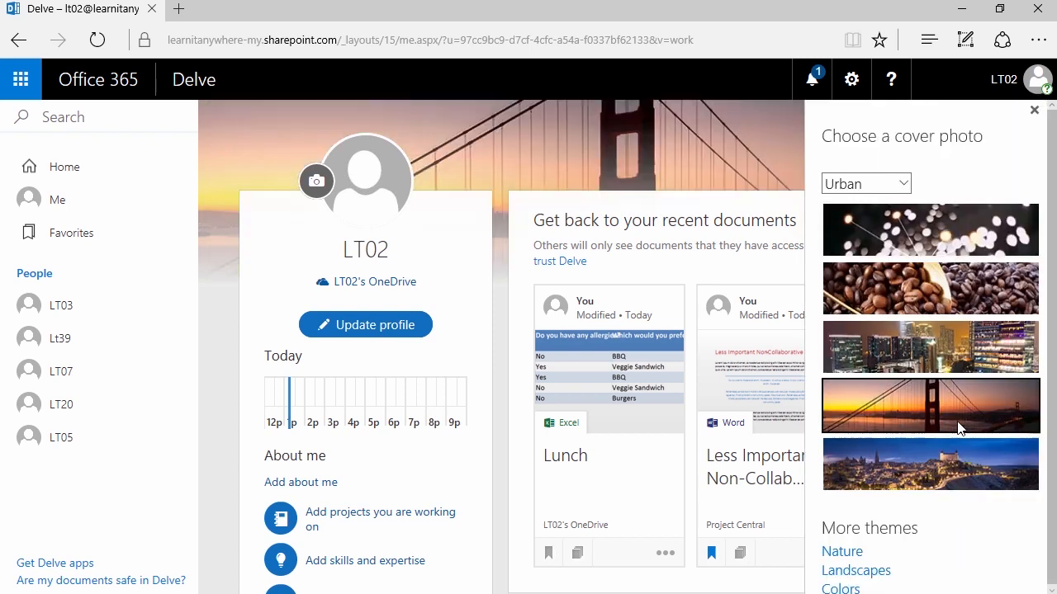
{"action": "left_click", "coordinate": [878, 186]}
{"action": "left_click", "coordinate": [844, 205]}
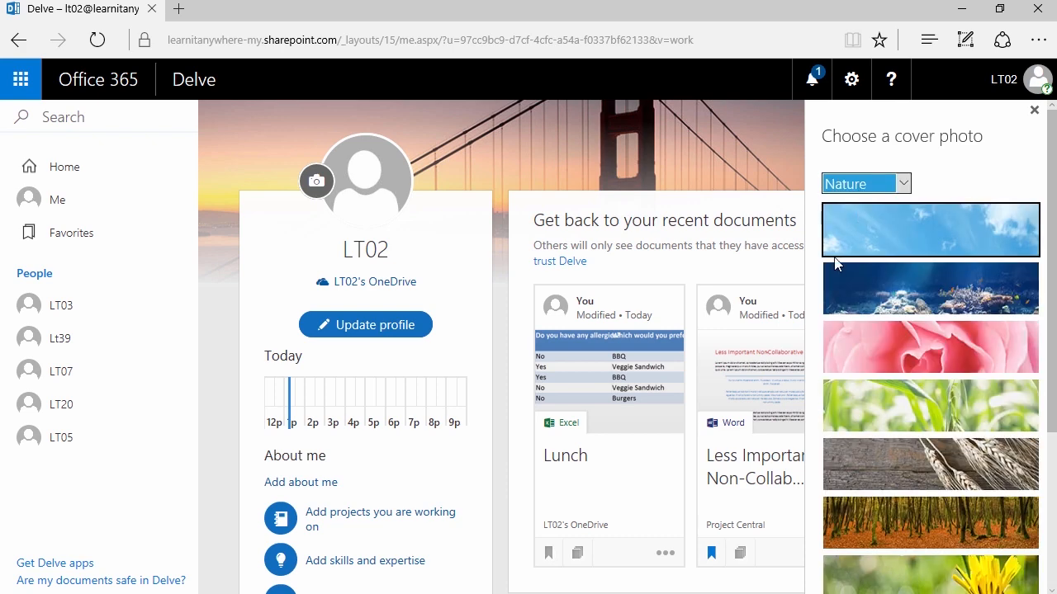
{"action": "left_click", "coordinate": [1033, 110]}
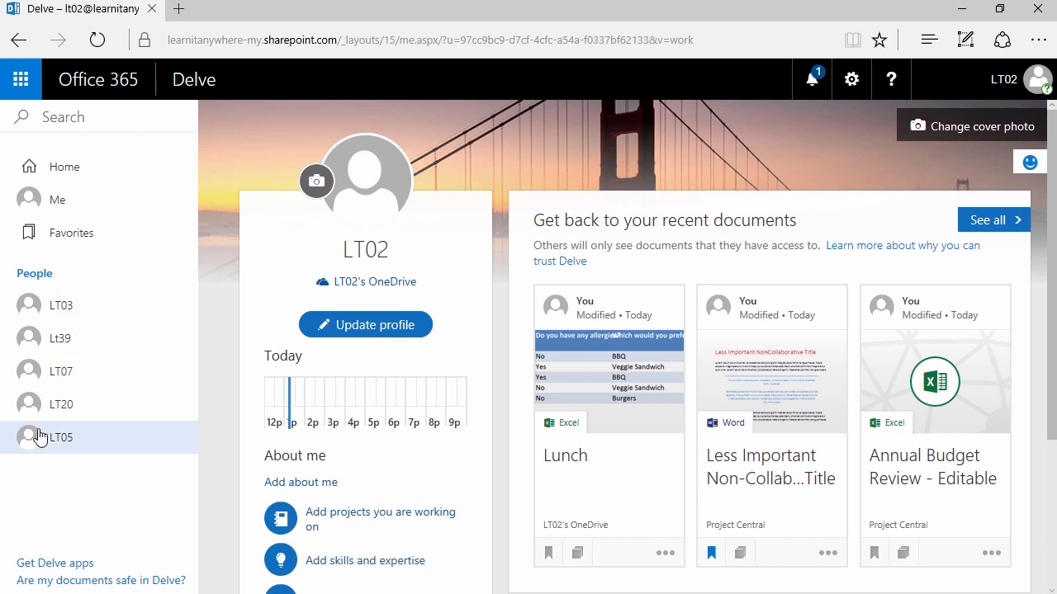
Open the profile of the first colleague in the People list to examine their recent documents.
{"action": "left_click", "coordinate": [61, 307]}
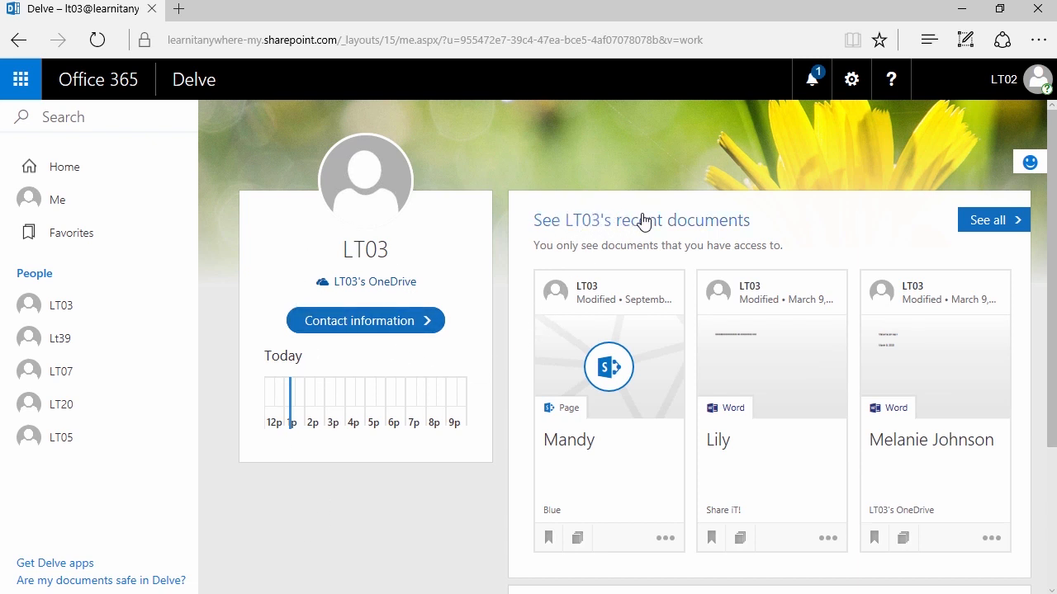
{"action": "mouse_move", "coordinate": [680, 402]}
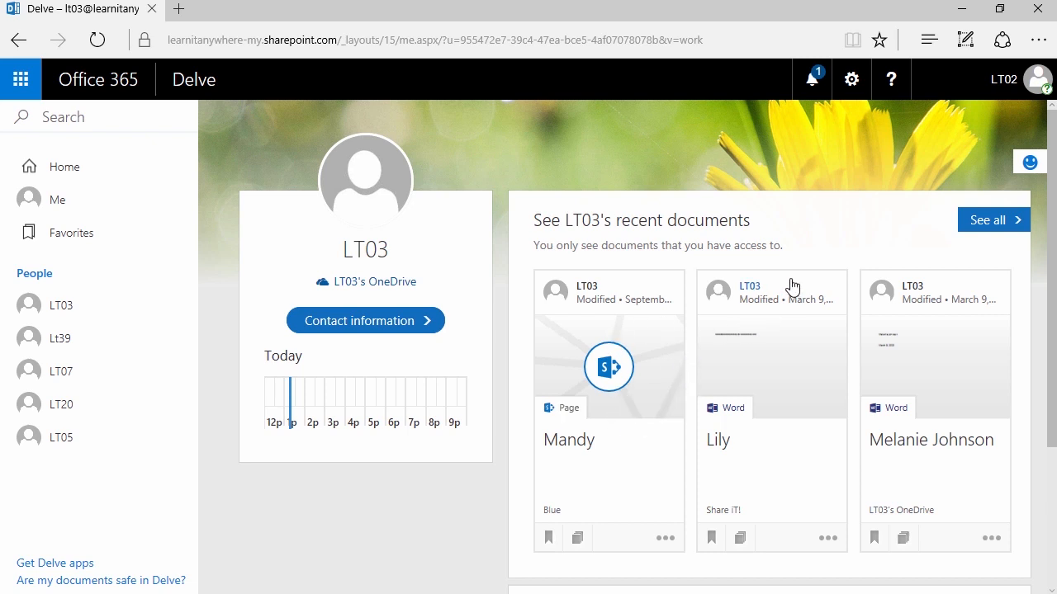